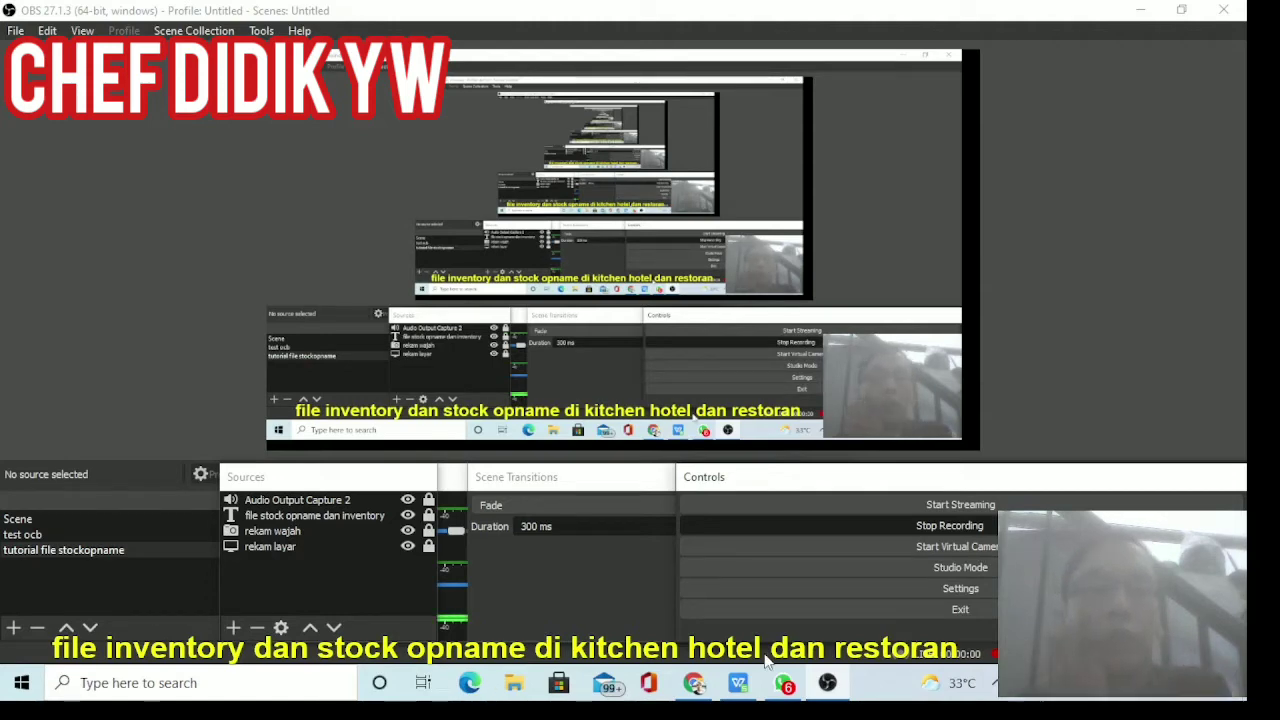
Restore the 'Inventori Retoran Raja Asia' spreadsheet window from the Chrome taskbar preview.
{"action": "mouse_move", "coordinate": [697, 690]}
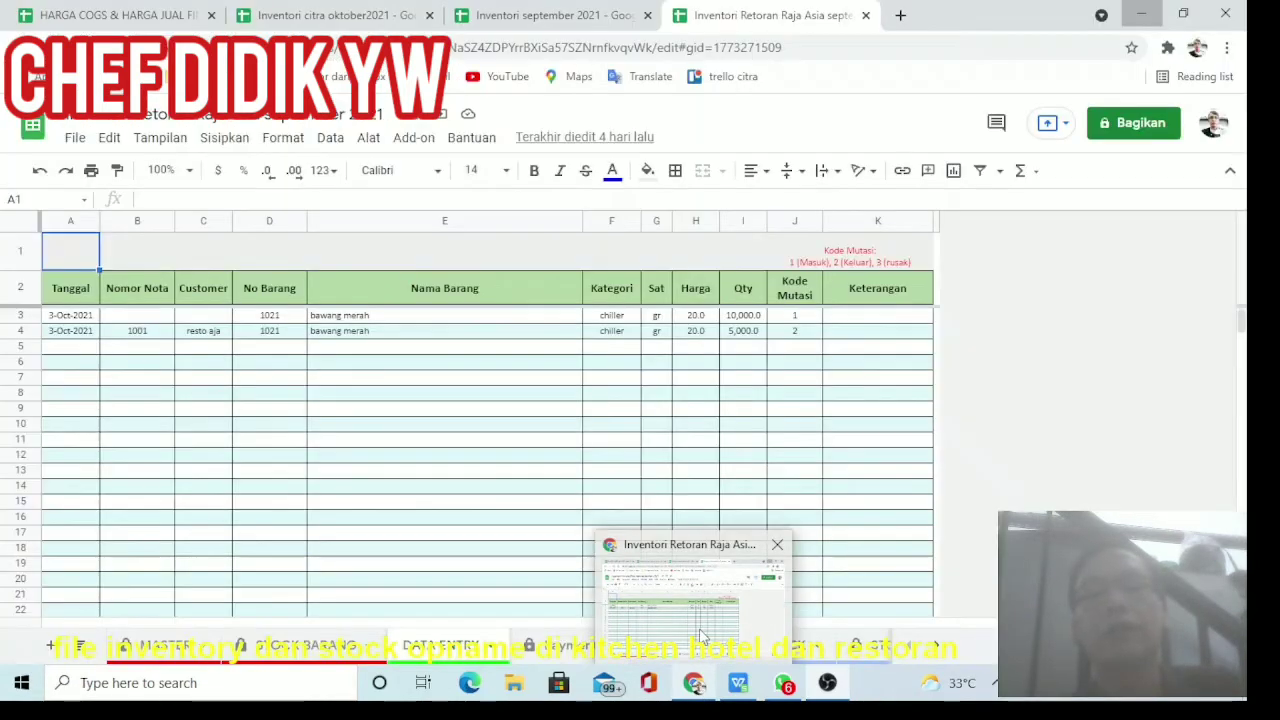
Return to the spreadsheet and show the MASTER item list sheet.
{"action": "mouse_move", "coordinate": [703, 636]}
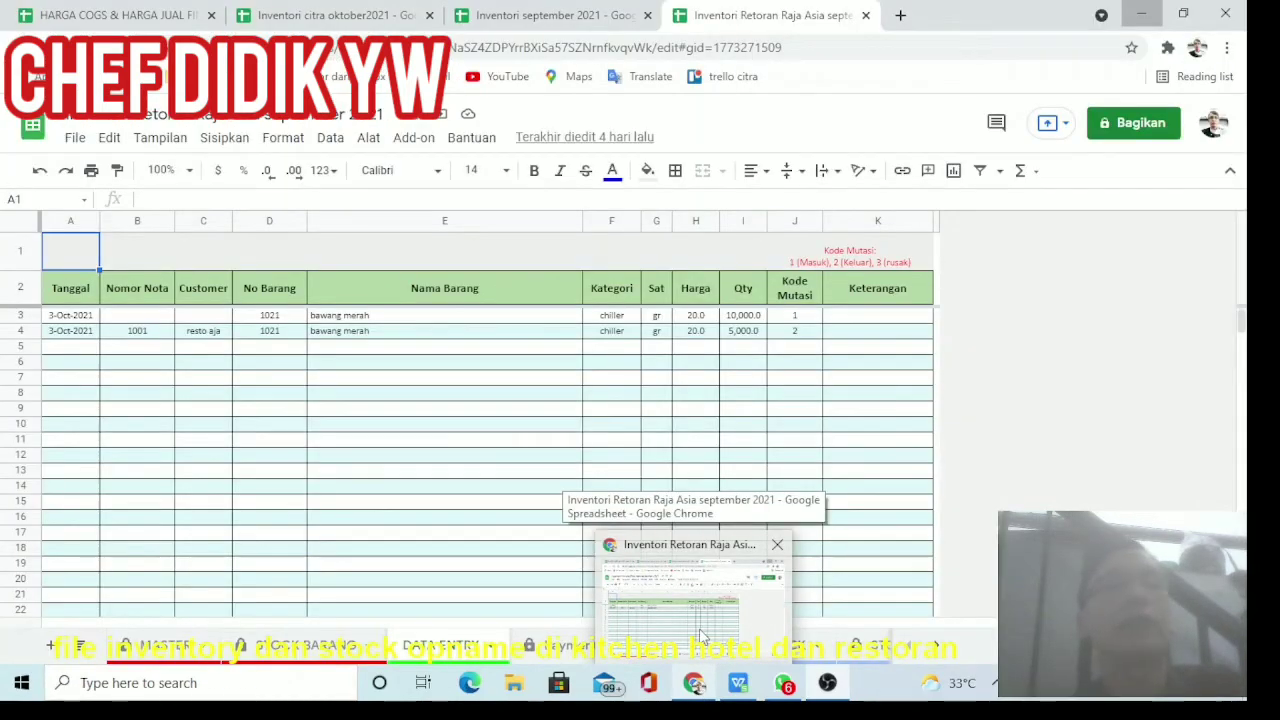
{"action": "left_click", "coordinate": [703, 636]}
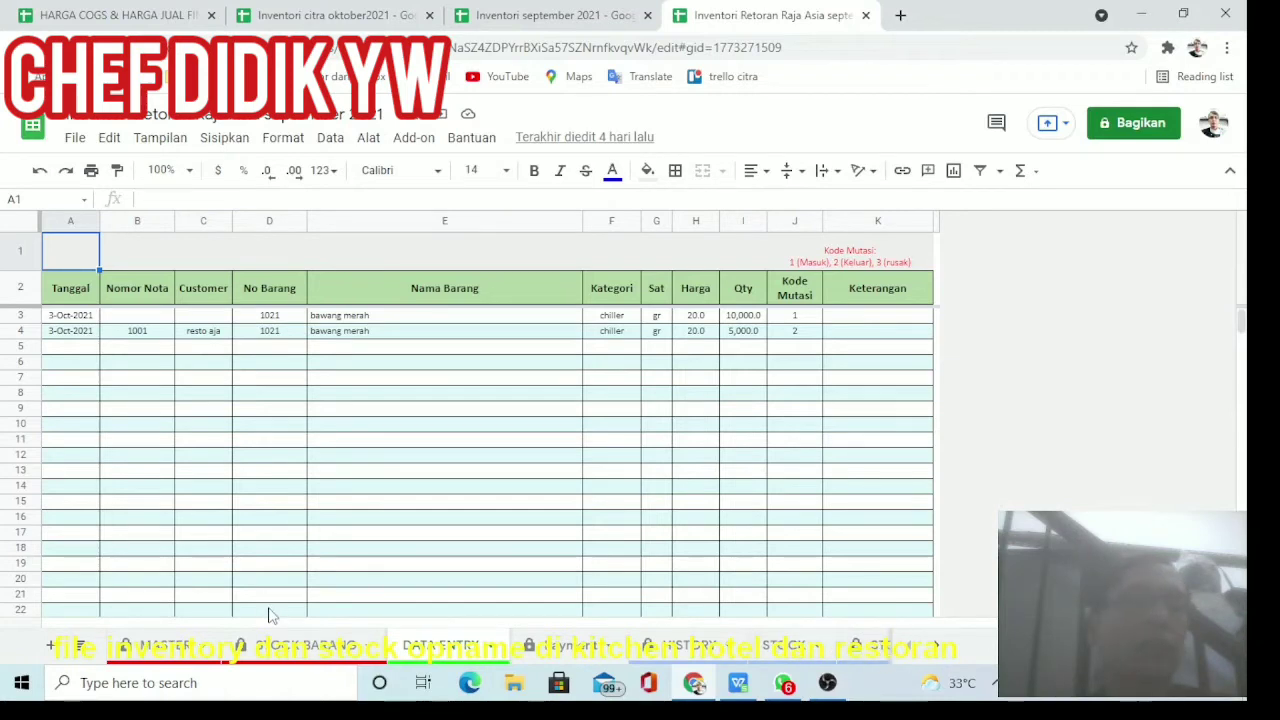
{"action": "left_click", "coordinate": [183, 648]}
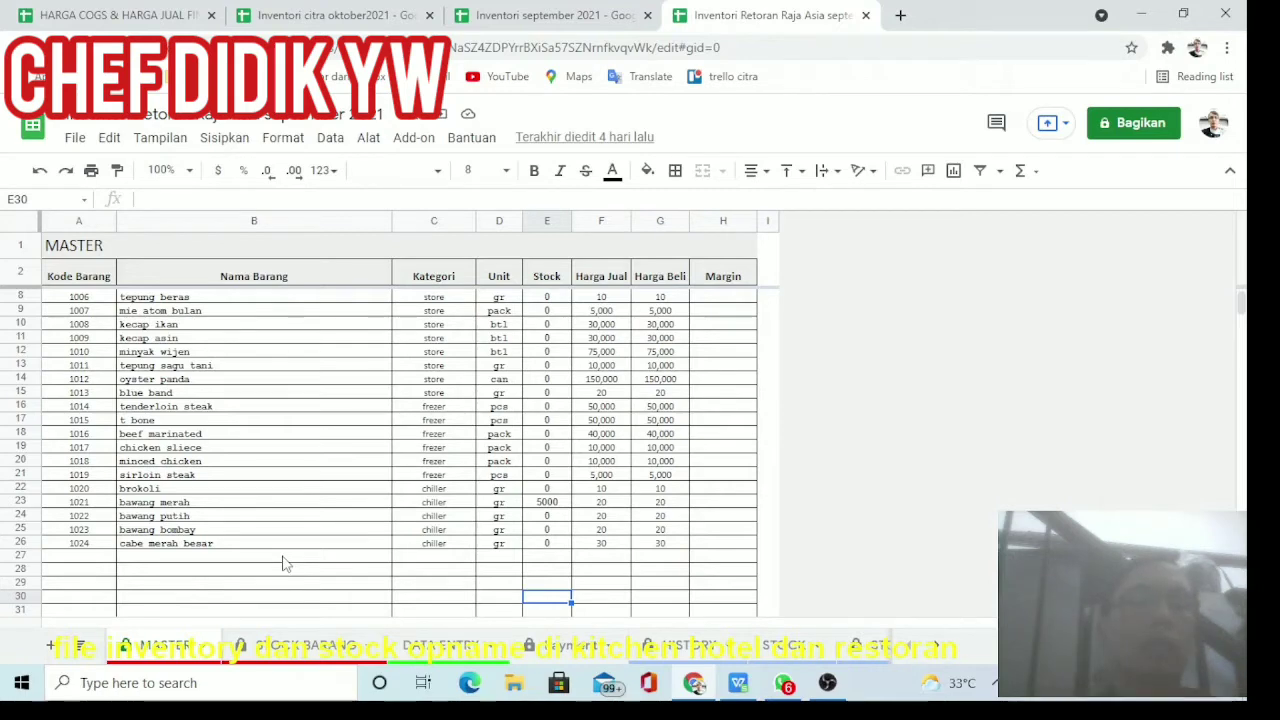
Look over the item names and categories from beras in row 3 downward.
{"action": "left_click", "coordinate": [283, 558]}
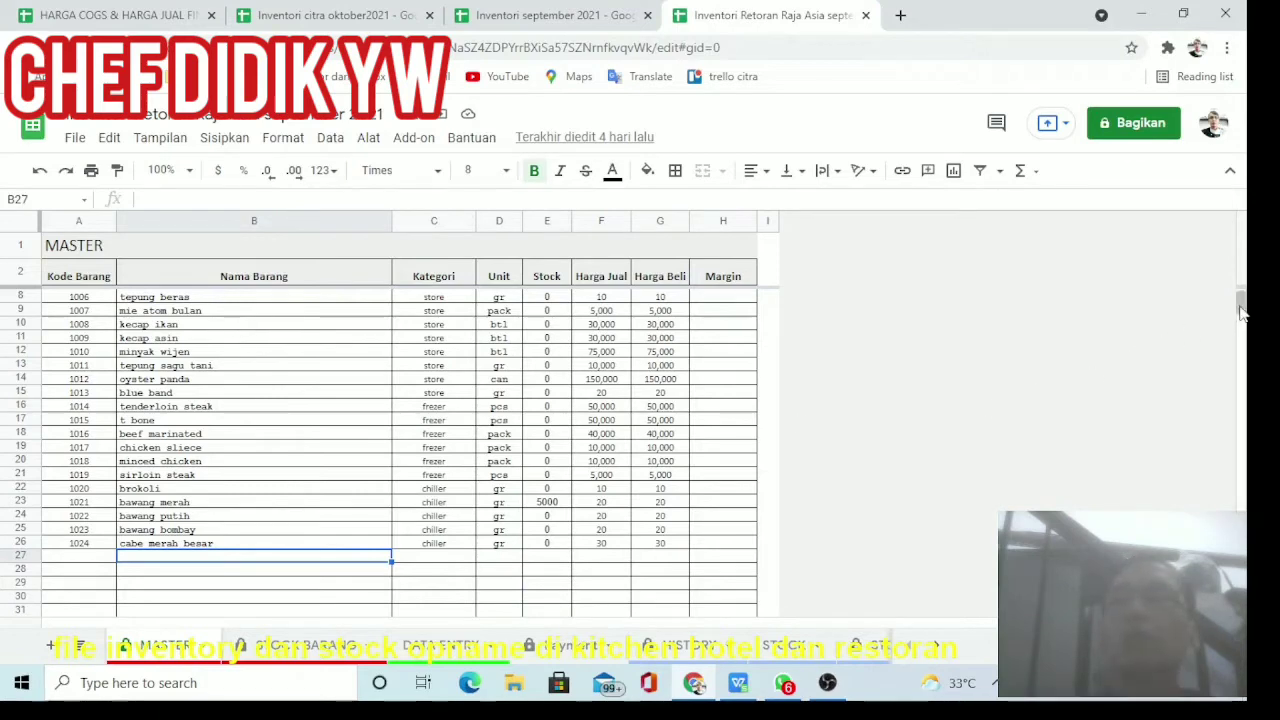
{"action": "scroll", "coordinate": [1233, 271], "scroll_direction": "up", "scroll_amount": 1}
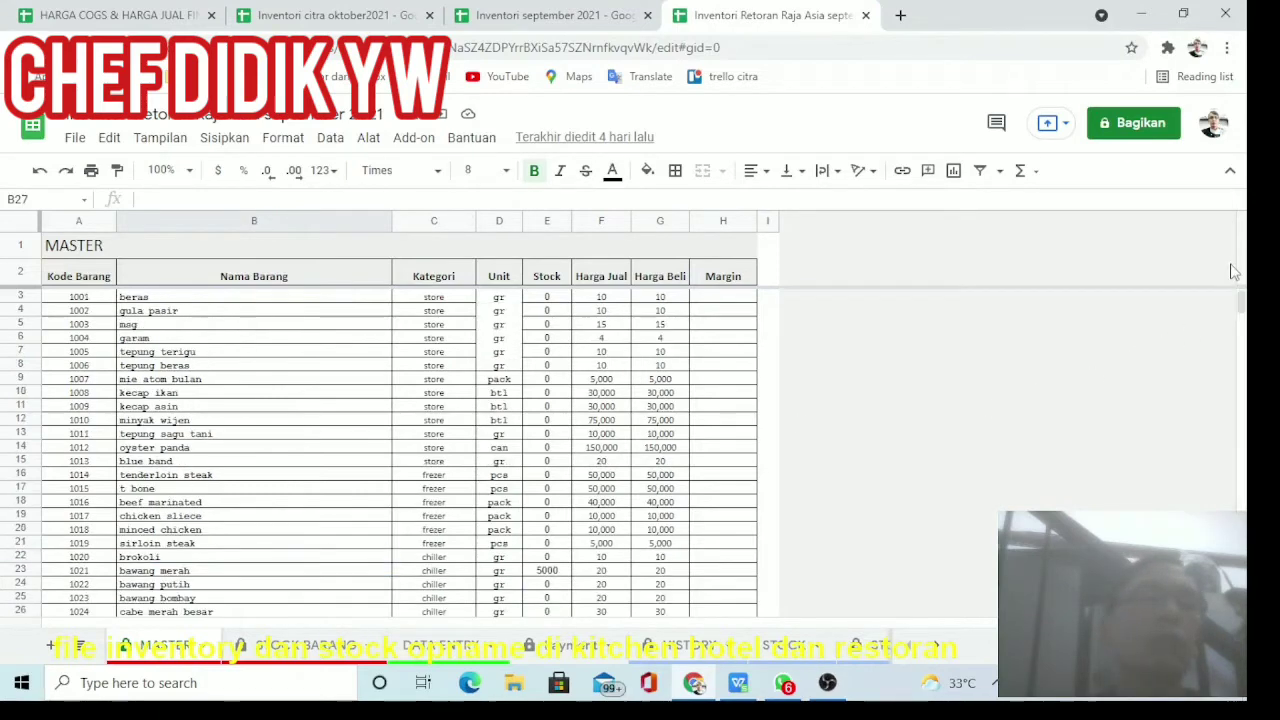
{"action": "left_click", "coordinate": [371, 302]}
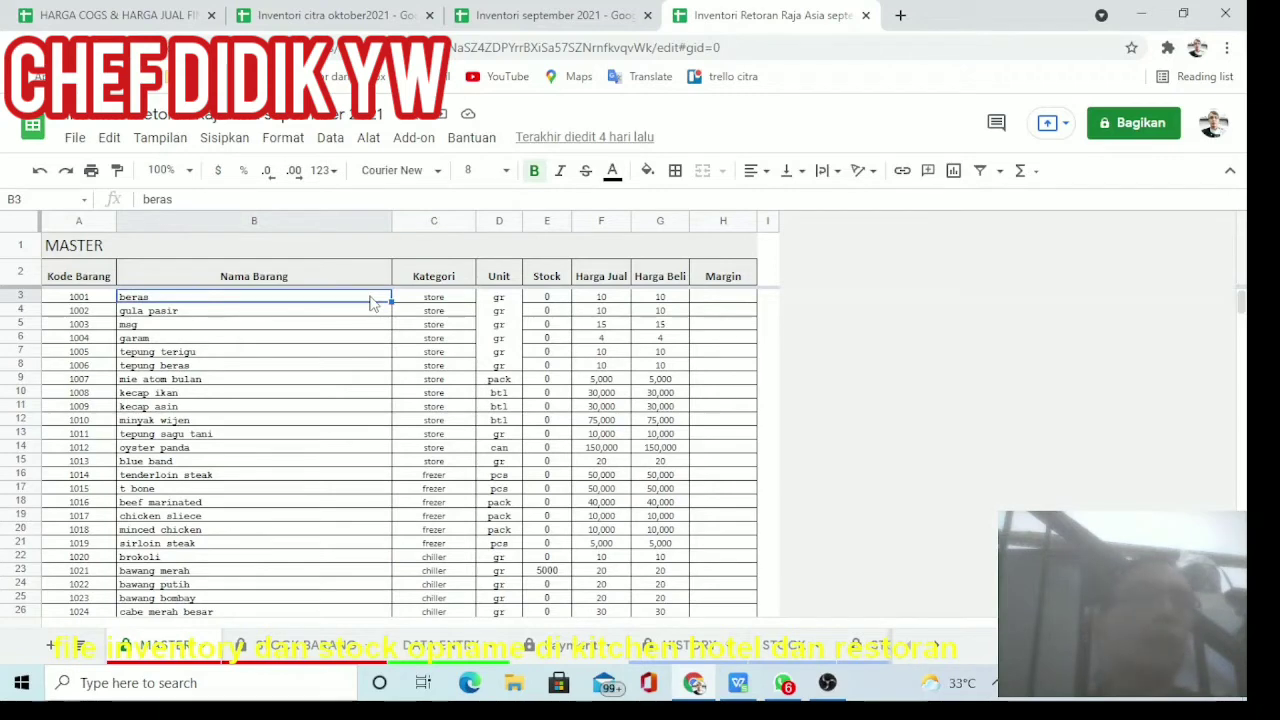
{"action": "key", "text": "Down"}
{"action": "key", "text": "Down"}
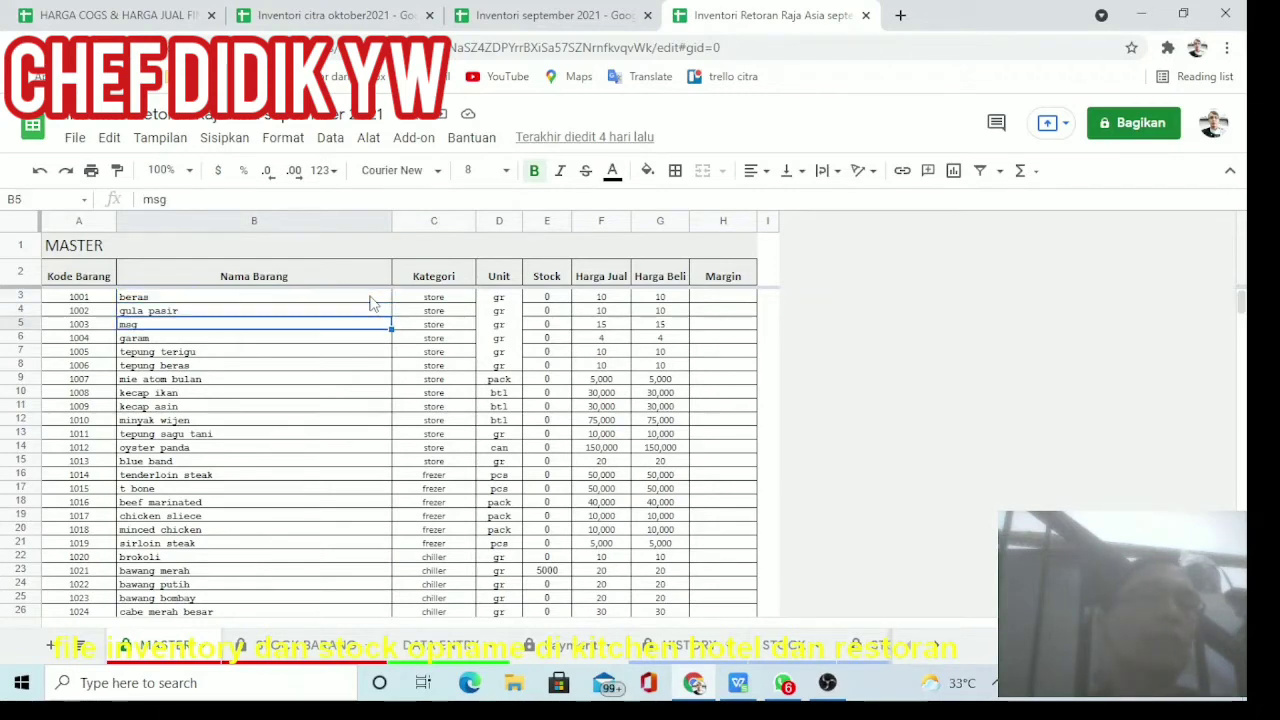
{"action": "key", "text": "Down"}
{"action": "key", "text": "Down"}
{"action": "key", "text": "Down"}
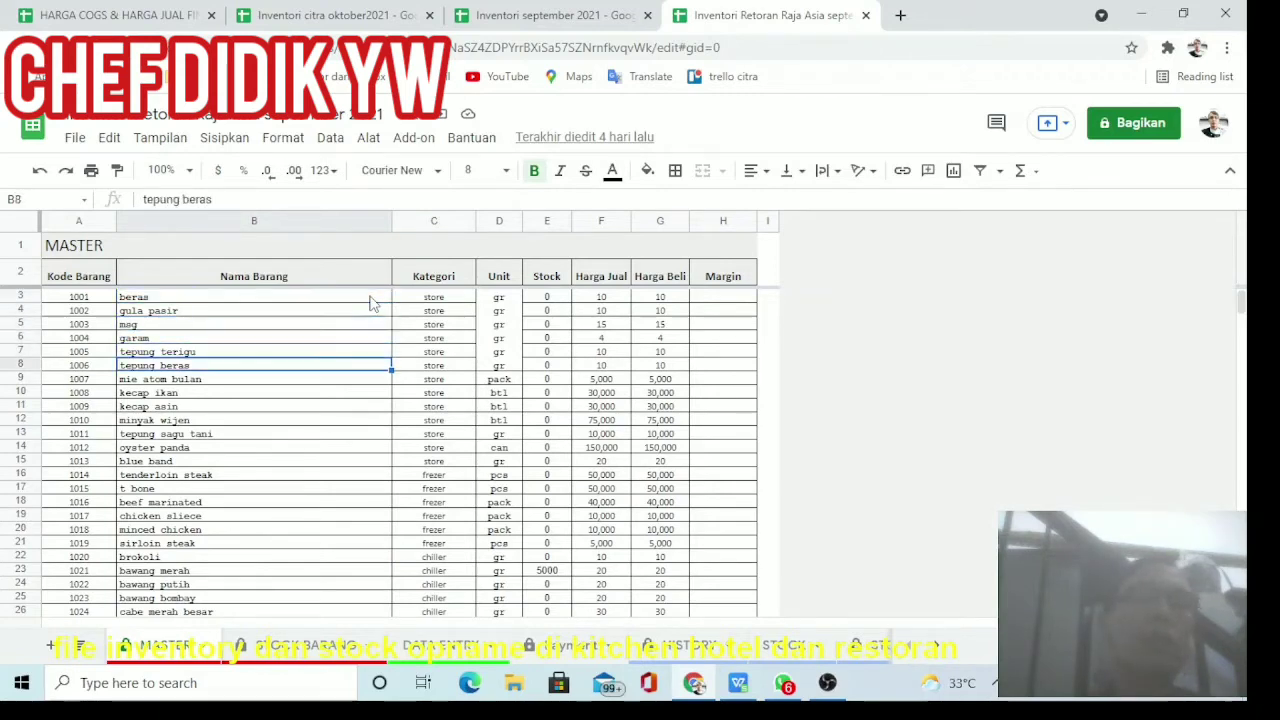
{"action": "key", "text": "Down"}
{"action": "key", "text": "Down"}
{"action": "key", "text": "Down"}
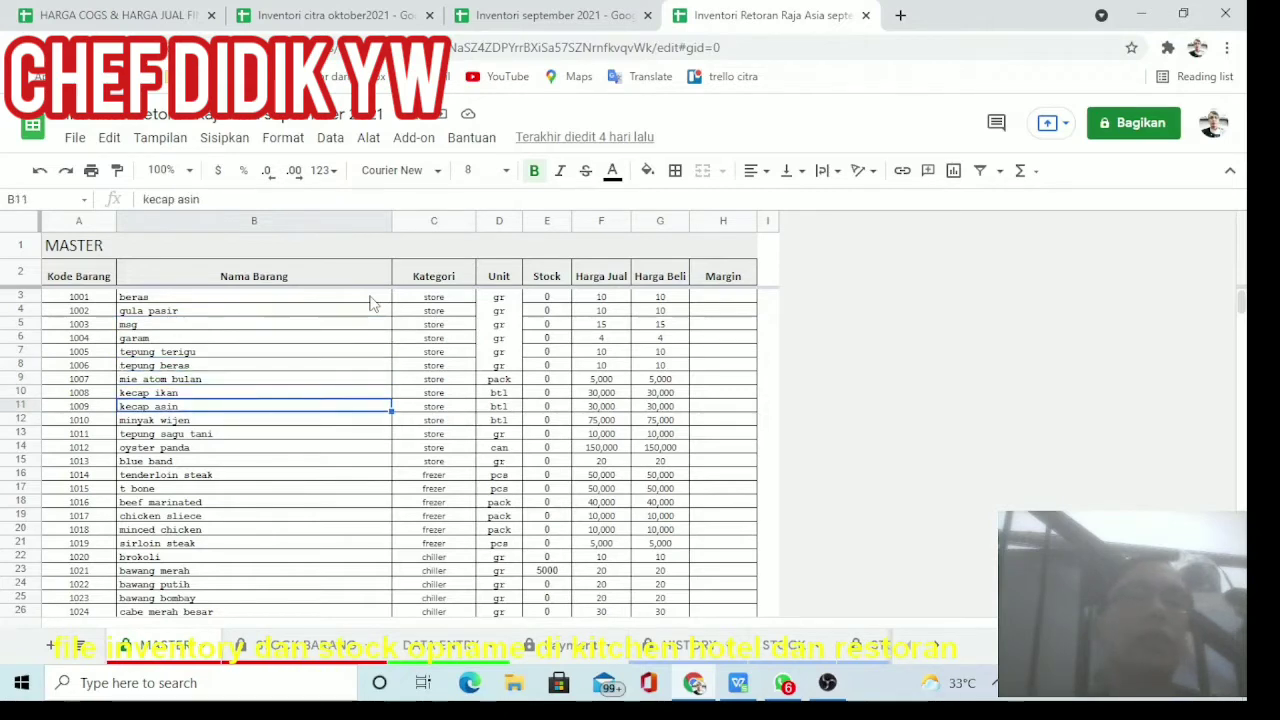
{"action": "left_click", "coordinate": [433, 300]}
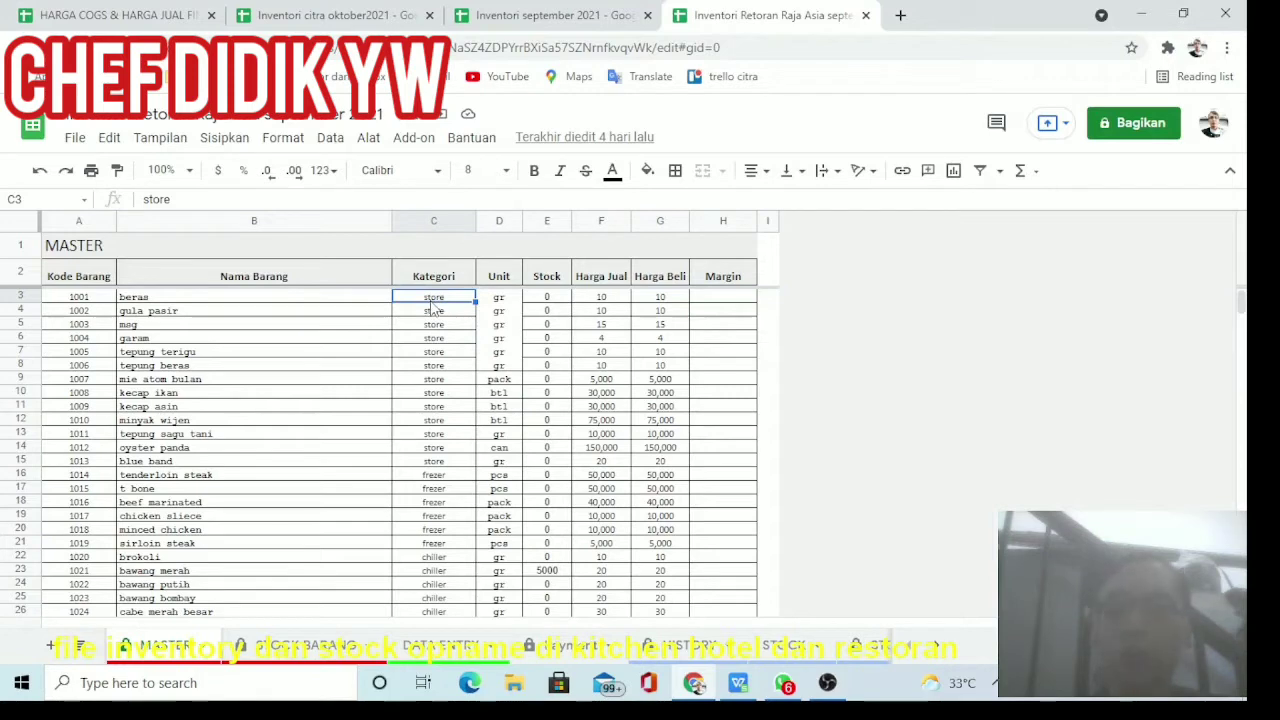
{"action": "key", "text": "Down"}
{"action": "key", "text": "Down"}
{"action": "key", "text": "Down"}
{"action": "key", "text": "Down"}
{"action": "key", "text": "Down"}
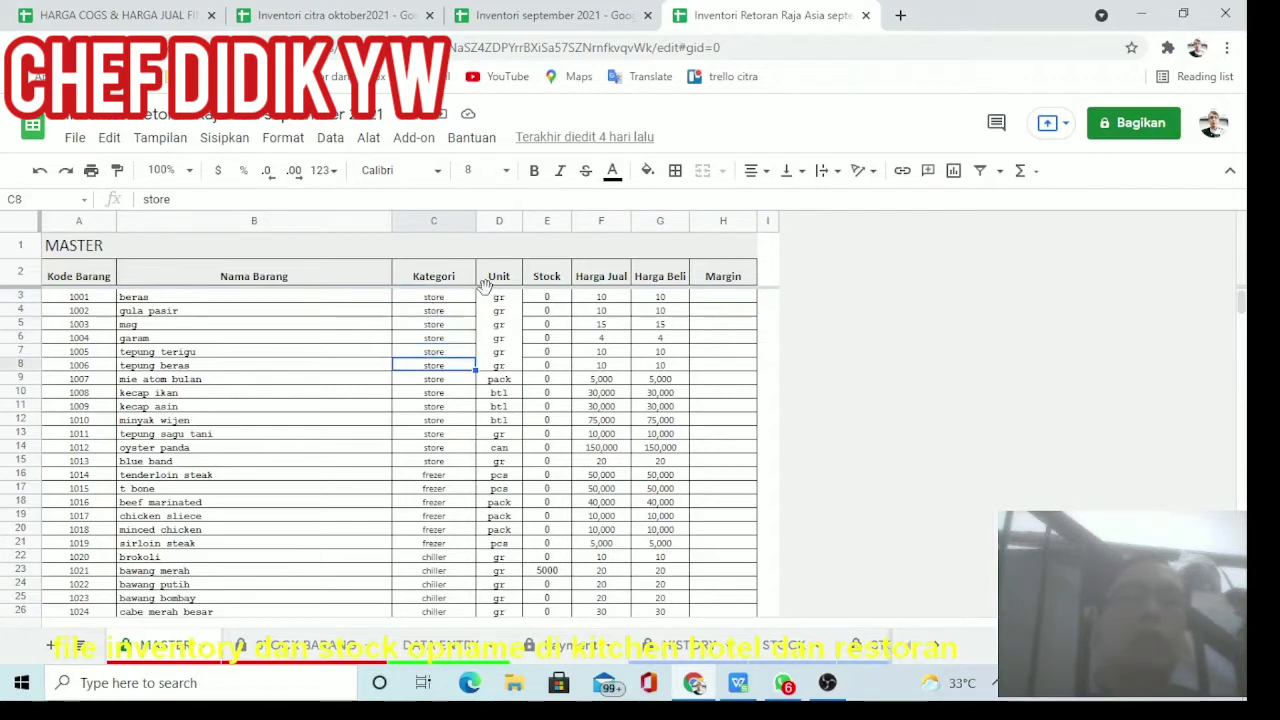
Apply All borders to the Unit cells D3:D8.
{"action": "left_click_drag", "start_coordinate": [497, 300], "coordinate": [507, 373]}
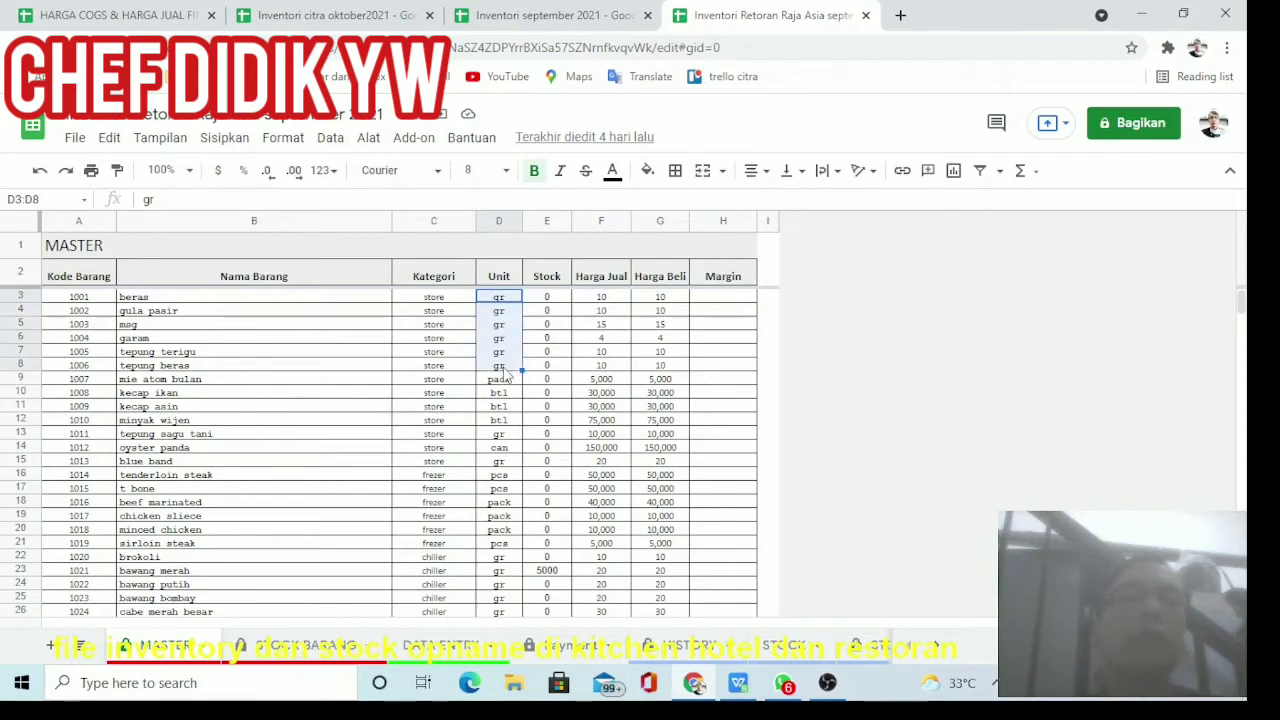
{"action": "left_click", "coordinate": [675, 170]}
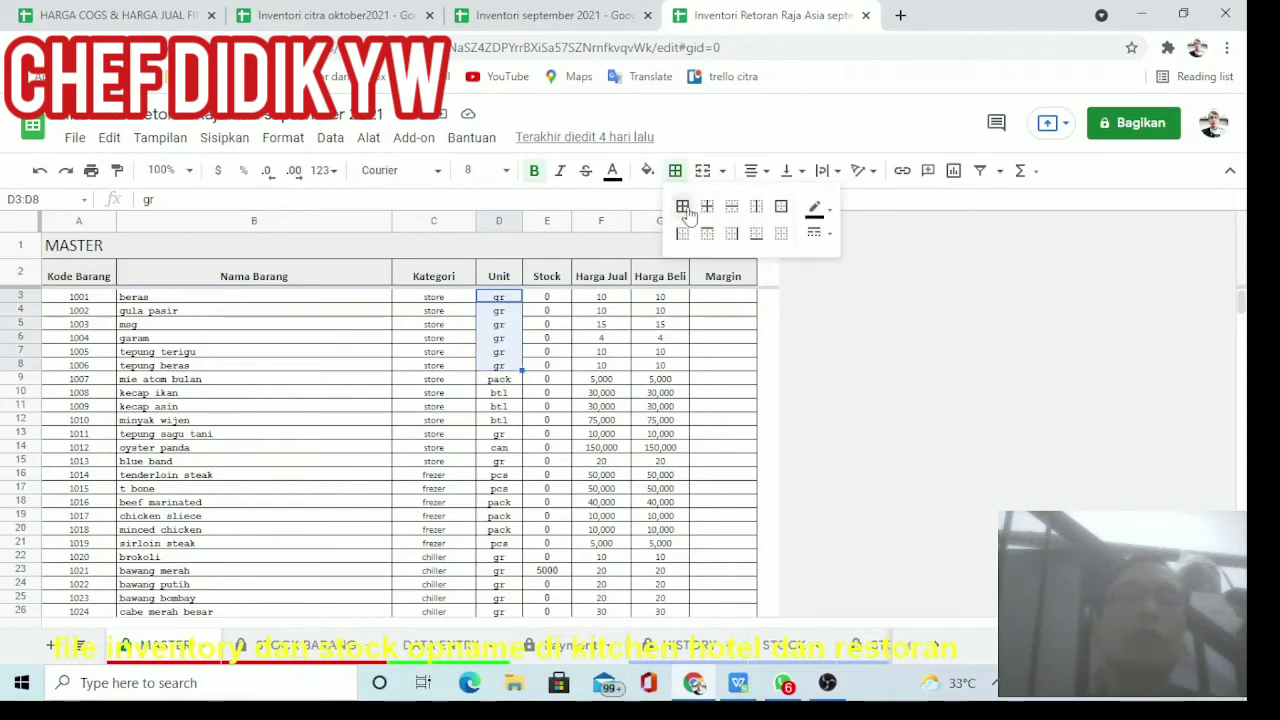
{"action": "left_click", "coordinate": [686, 210]}
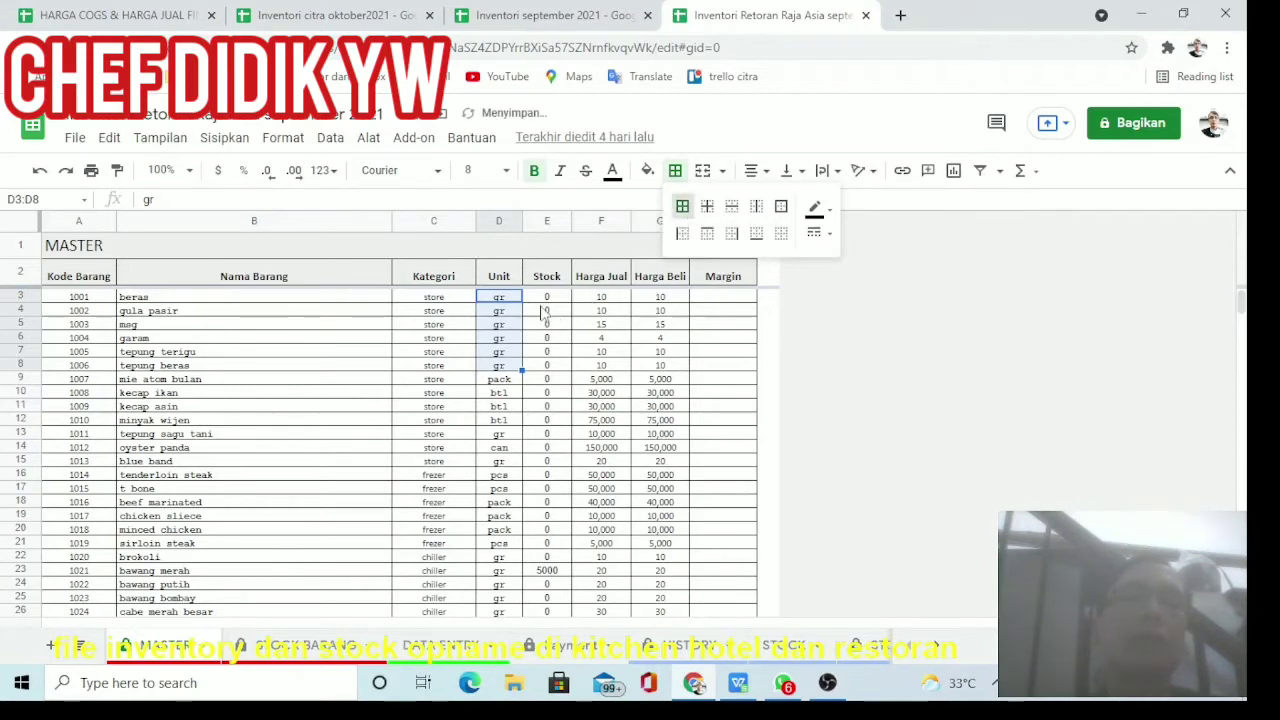
{"action": "left_click", "coordinate": [546, 300]}
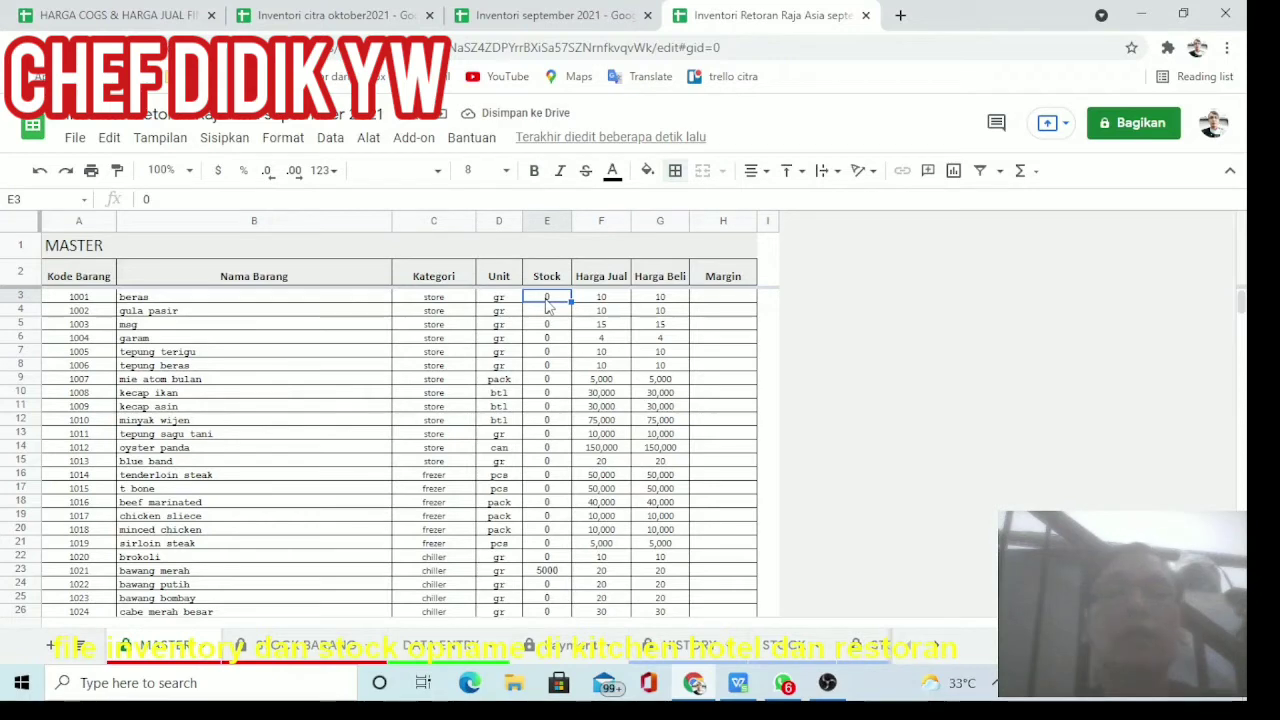
{"action": "key", "text": "Right"}
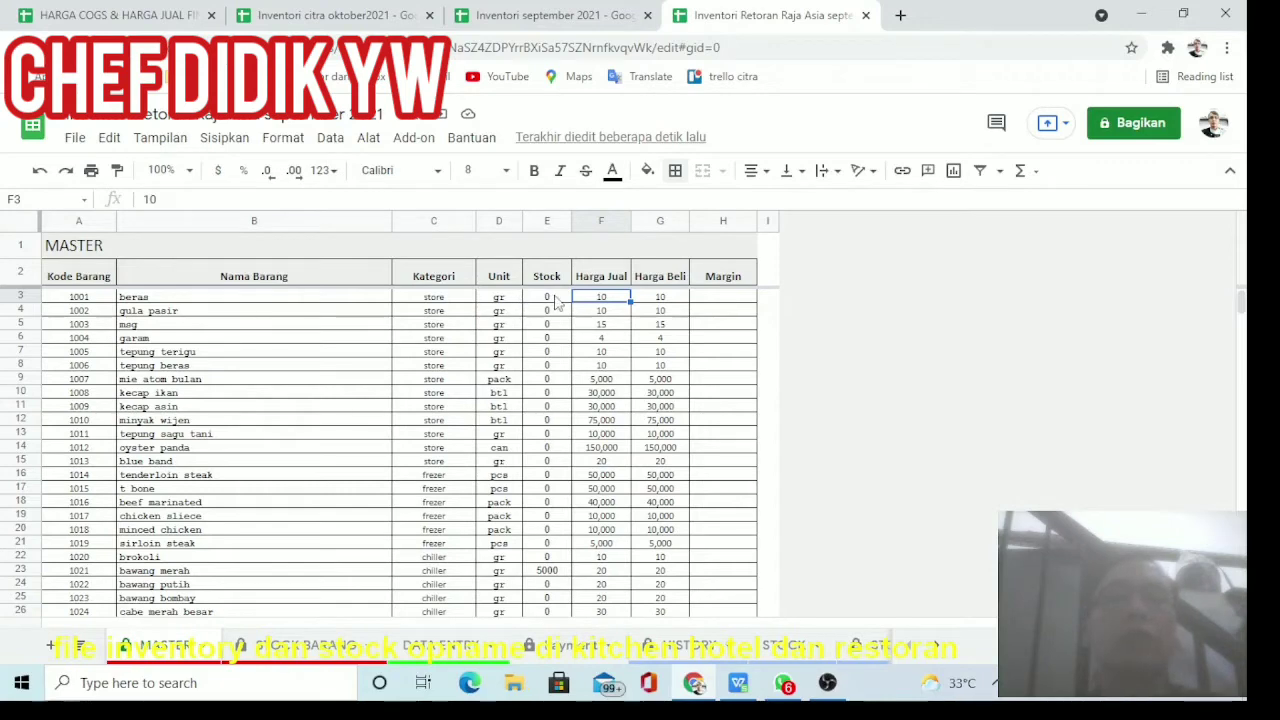
Compare the Harga Jual and Harga Beli prices of the first items in columns F and G.
{"action": "left_click", "coordinate": [505, 300]}
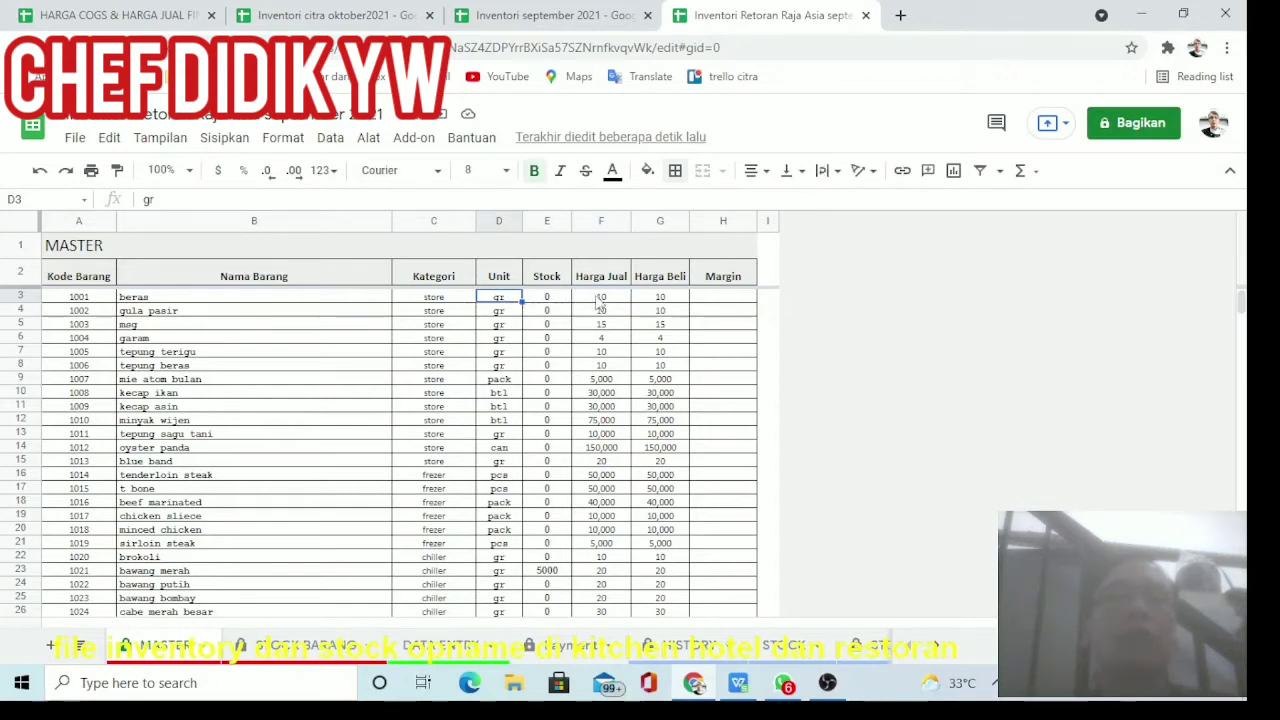
{"action": "left_click", "coordinate": [600, 302]}
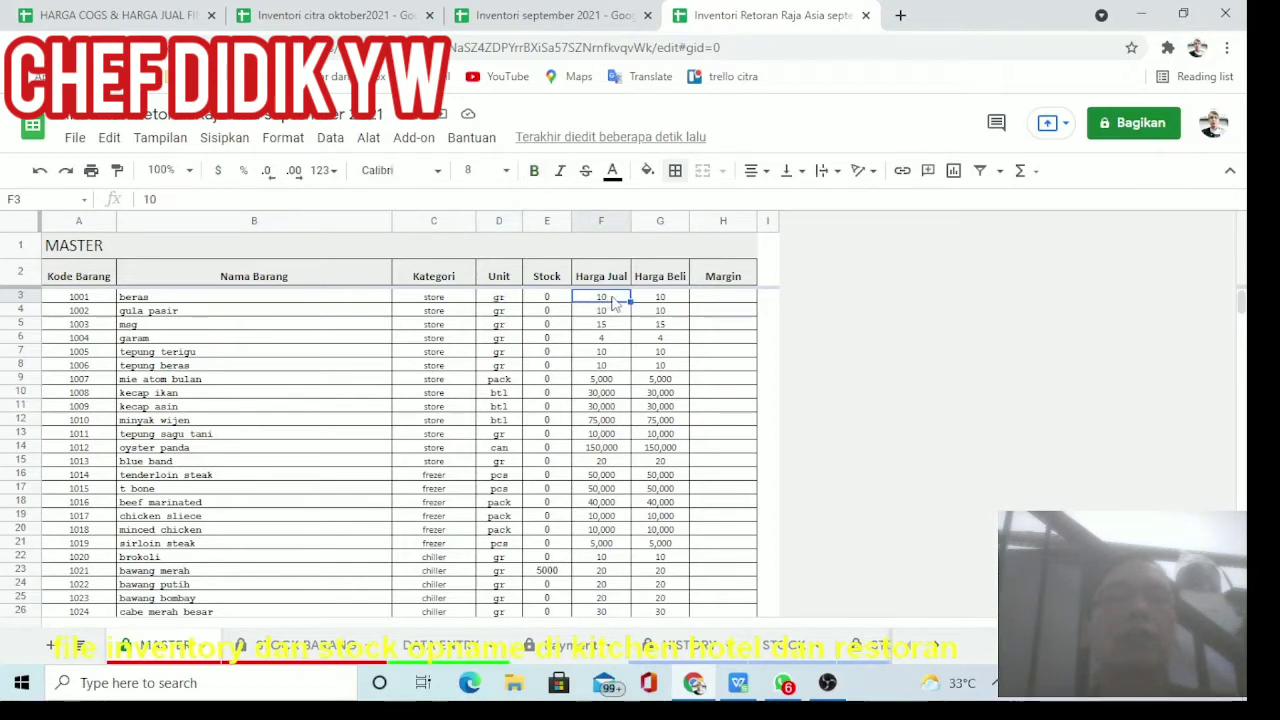
{"action": "left_click", "coordinate": [648, 301]}
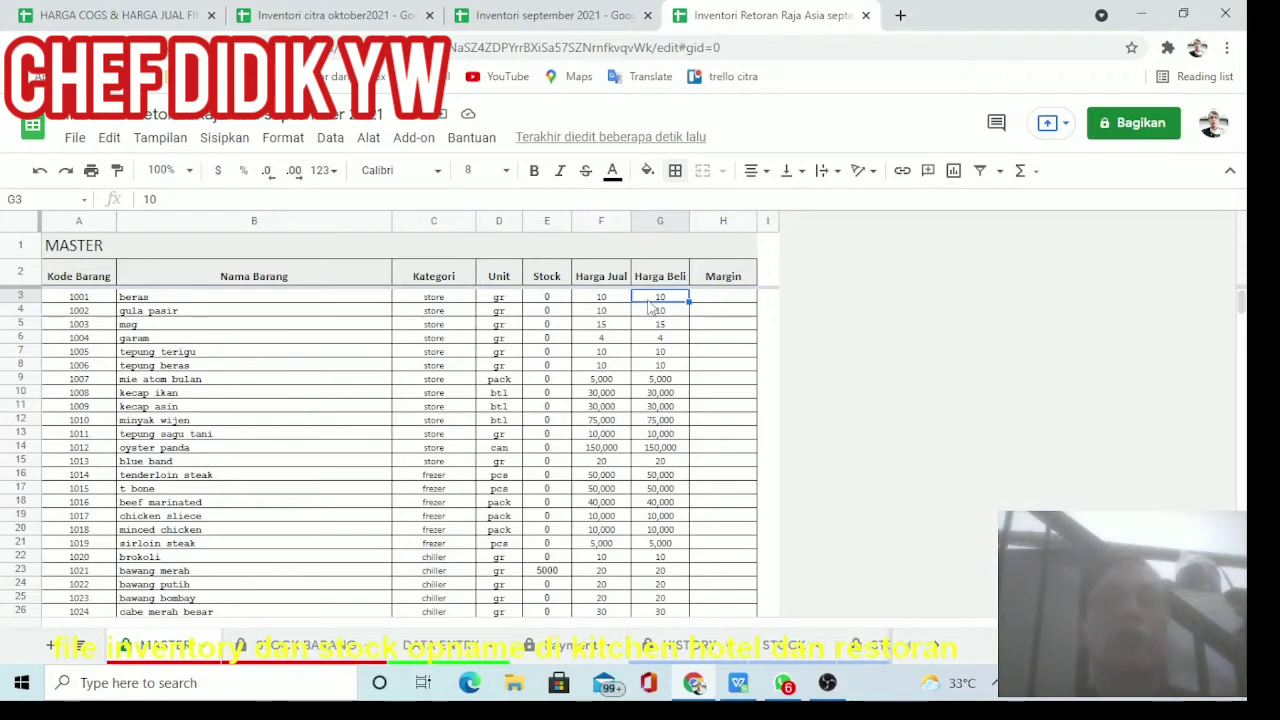
{"action": "left_click", "coordinate": [606, 302]}
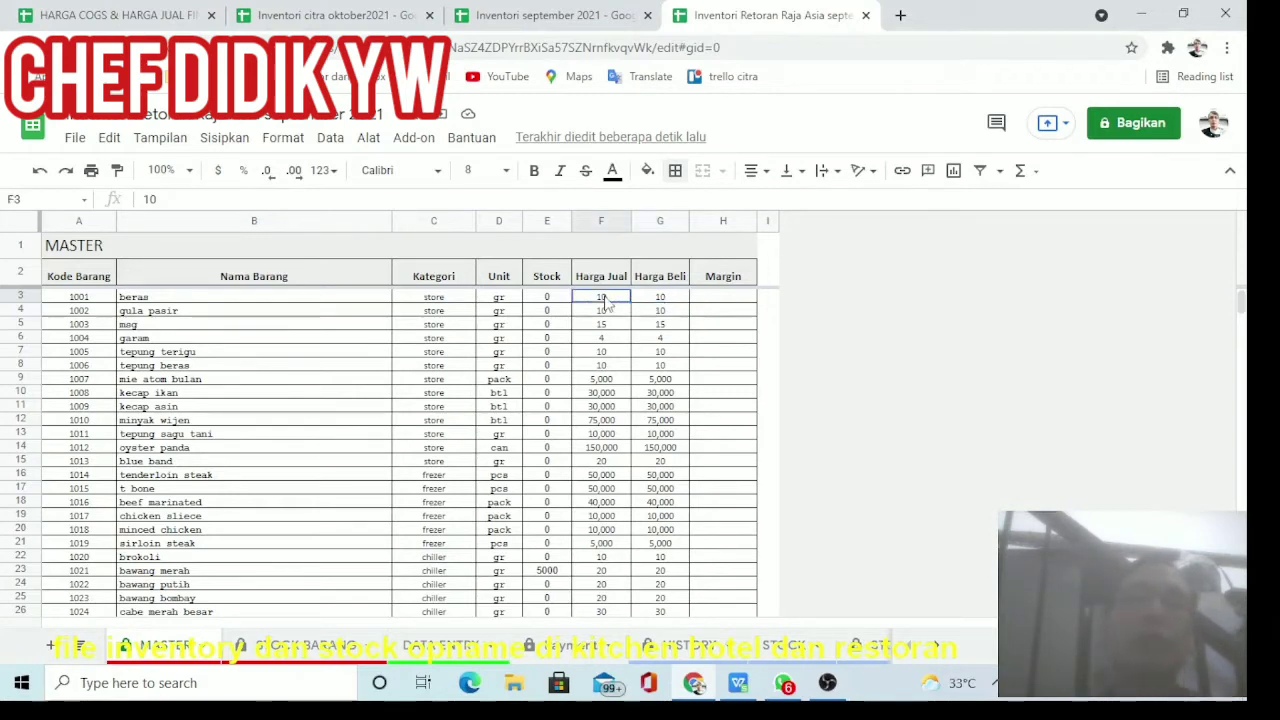
{"action": "left_click", "coordinate": [661, 304]}
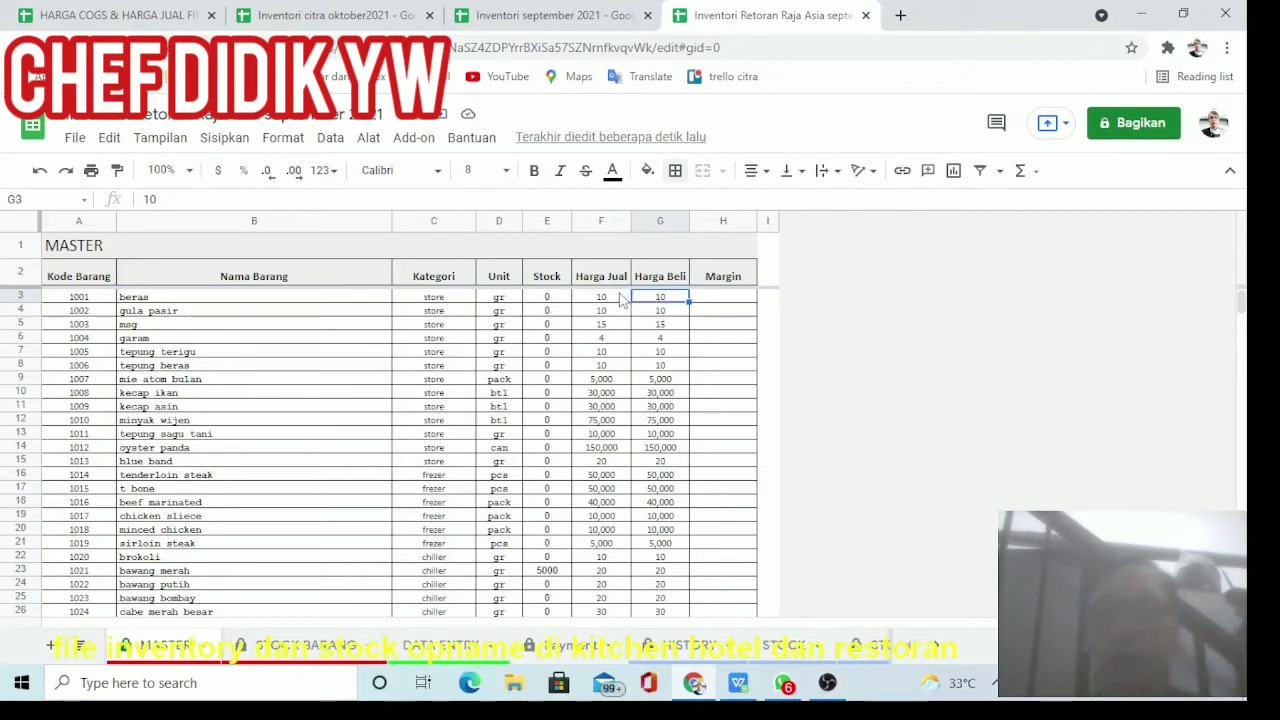
{"action": "left_click", "coordinate": [620, 300]}
{"action": "key", "text": "Down"}
{"action": "key", "text": "Down"}
{"action": "key", "text": "Down"}
{"action": "key", "text": "Down"}
{"action": "key", "text": "Down"}
{"action": "key", "text": "Down"}
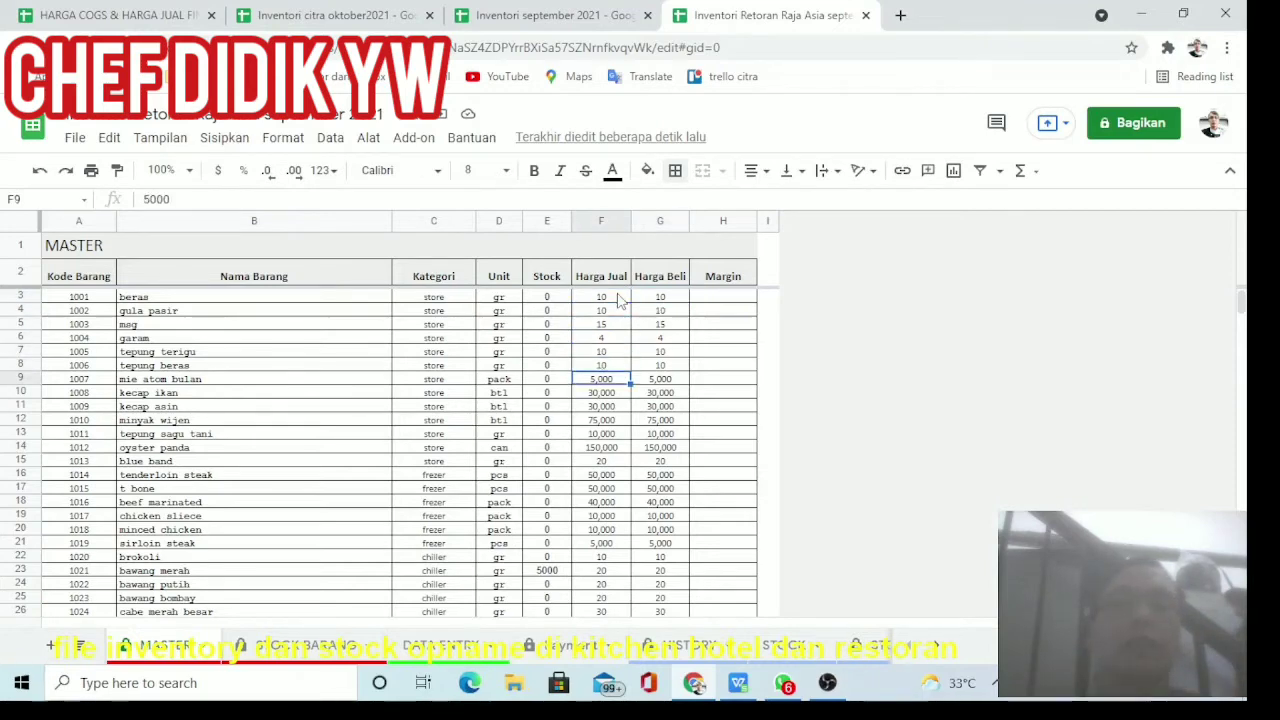
{"action": "key", "text": "Down"}
{"action": "key", "text": "Down"}
{"action": "key", "text": "Down"}
{"action": "key", "text": "Down"}
{"action": "key", "text": "Down"}
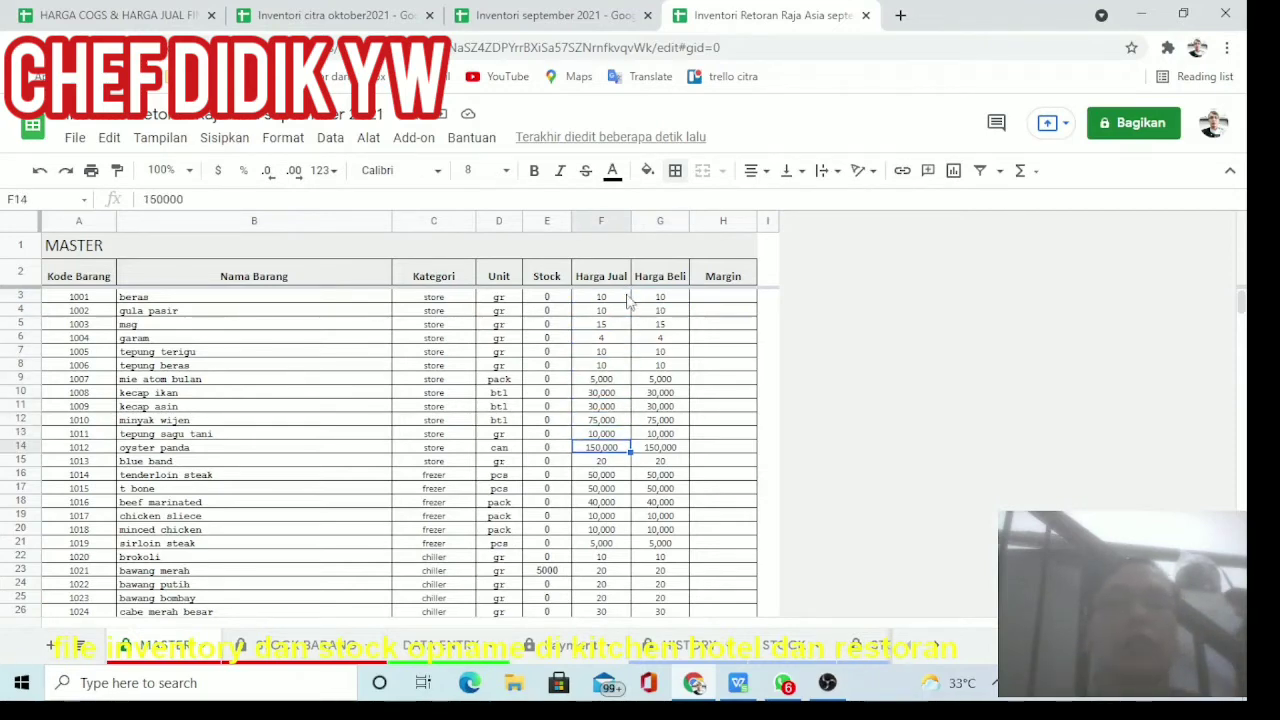
{"action": "left_click", "coordinate": [642, 299]}
{"action": "key", "text": "Down"}
{"action": "key", "text": "Down"}
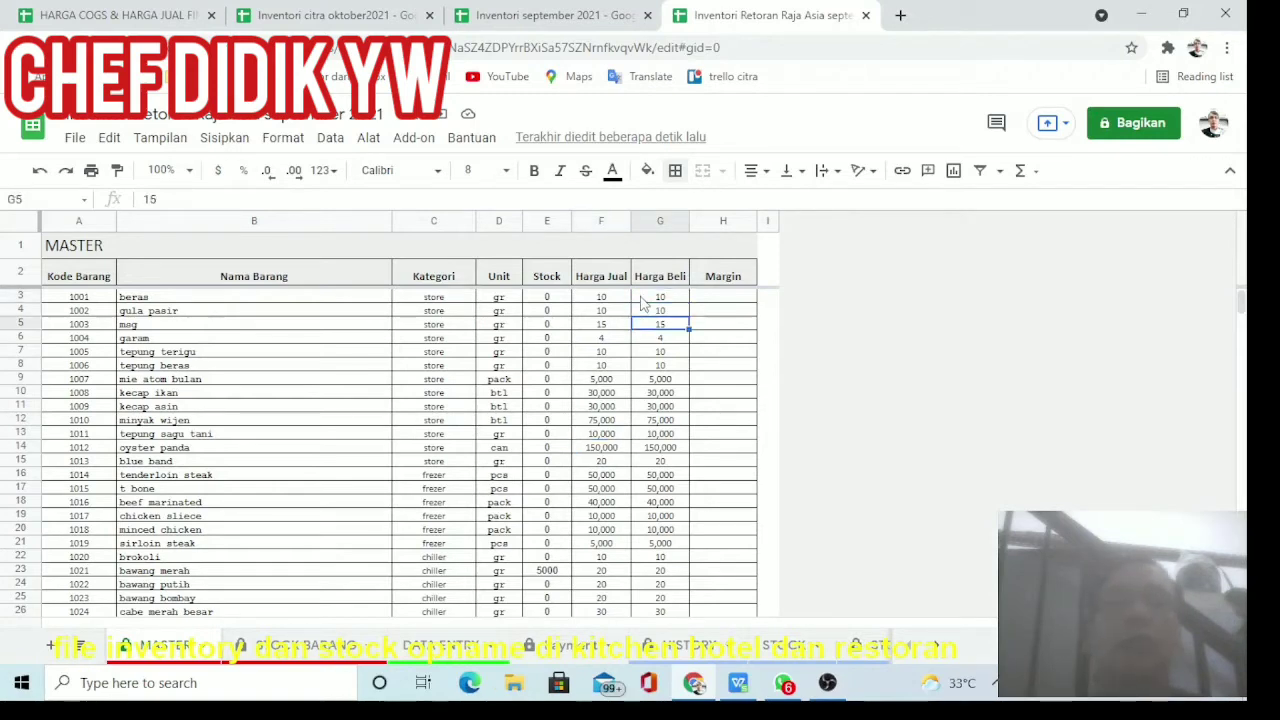
{"action": "key", "text": "Down"}
{"action": "key", "text": "Down"}
{"action": "key", "text": "Down"}
{"action": "key", "text": "Down"}
{"action": "key", "text": "Down"}
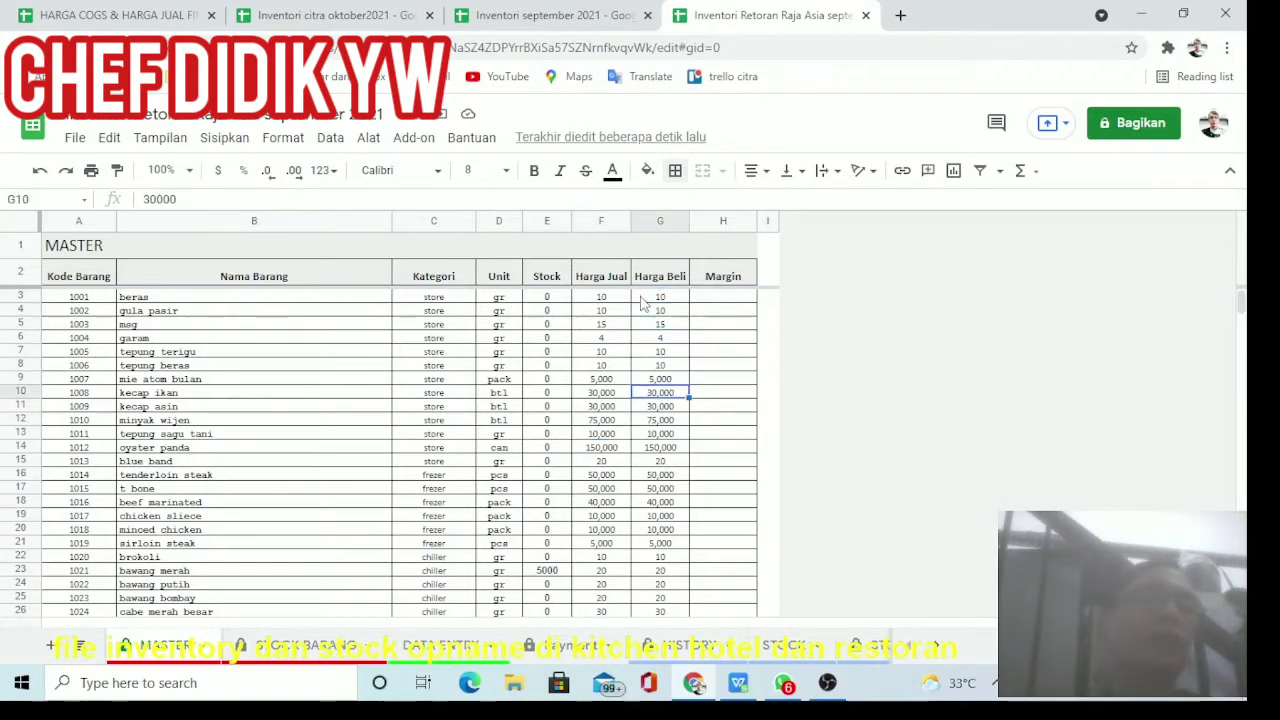
Step down through the item codes starting at 1001 in column A.
{"action": "left_click", "coordinate": [87, 299]}
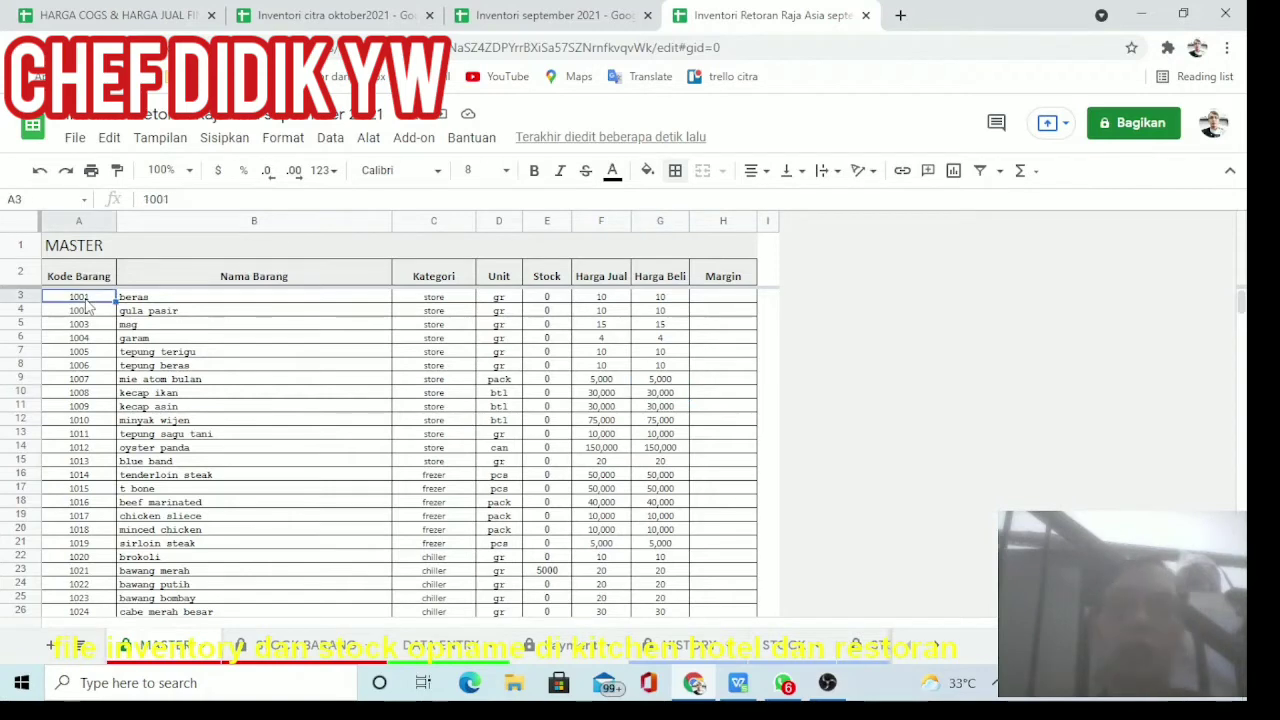
{"action": "key", "text": "Down"}
{"action": "key", "text": "Down"}
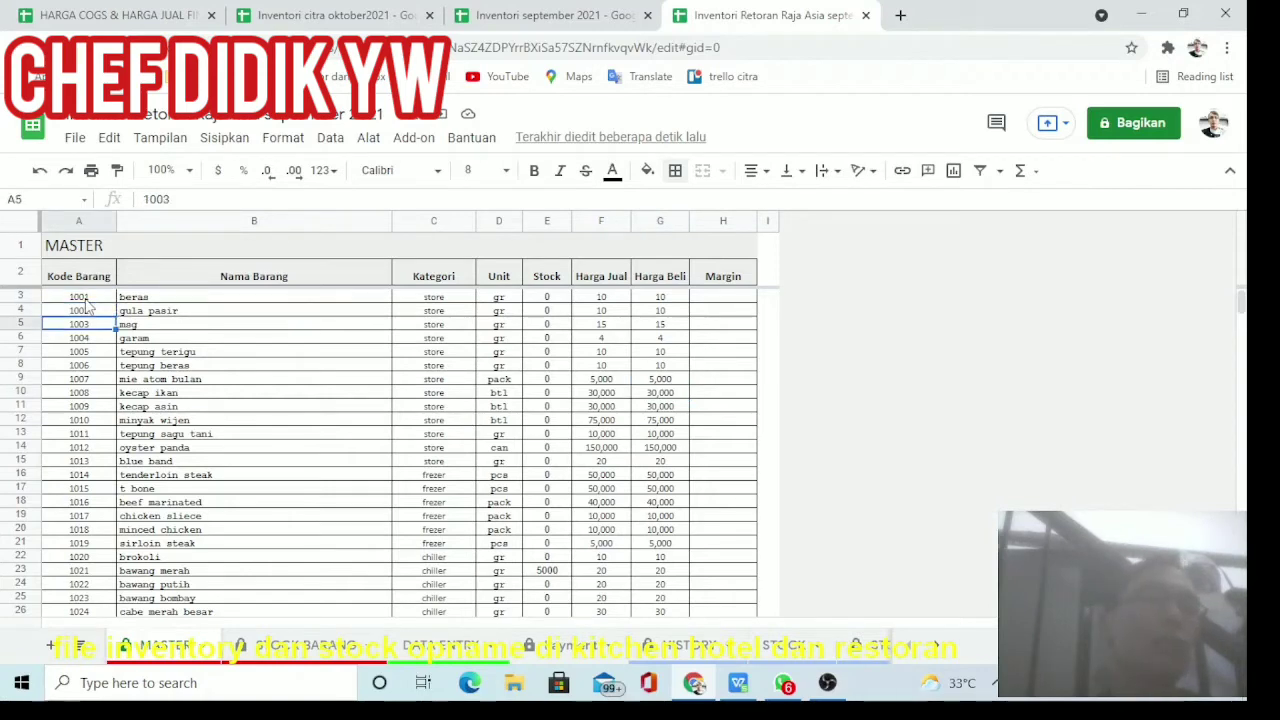
{"action": "key", "text": "Down"}
{"action": "key", "text": "Down"}
{"action": "key", "text": "Down"}
{"action": "key", "text": "Down"}
{"action": "key", "text": "Down"}
{"action": "key", "text": "Down"}
{"action": "key", "text": "Down"}
{"action": "key", "text": "Down"}
{"action": "key", "text": "Down"}
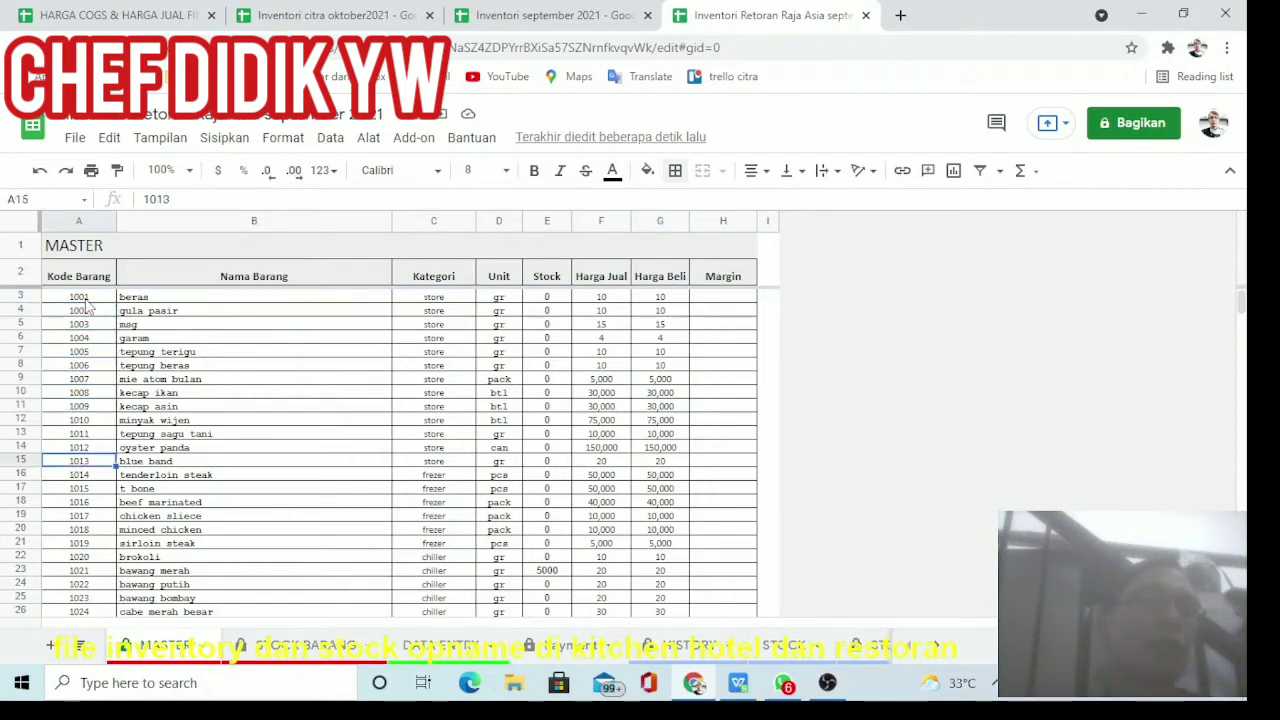
{"action": "key", "text": "Down"}
{"action": "key", "text": "Down"}
{"action": "key", "text": "Down"}
{"action": "key", "text": "Down"}
{"action": "key", "text": "Down"}
{"action": "key", "text": "Down"}
{"action": "key", "text": "Down"}
{"action": "key", "text": "Down"}
{"action": "key", "text": "Down"}
{"action": "key", "text": "Down"}
{"action": "key", "text": "Down"}
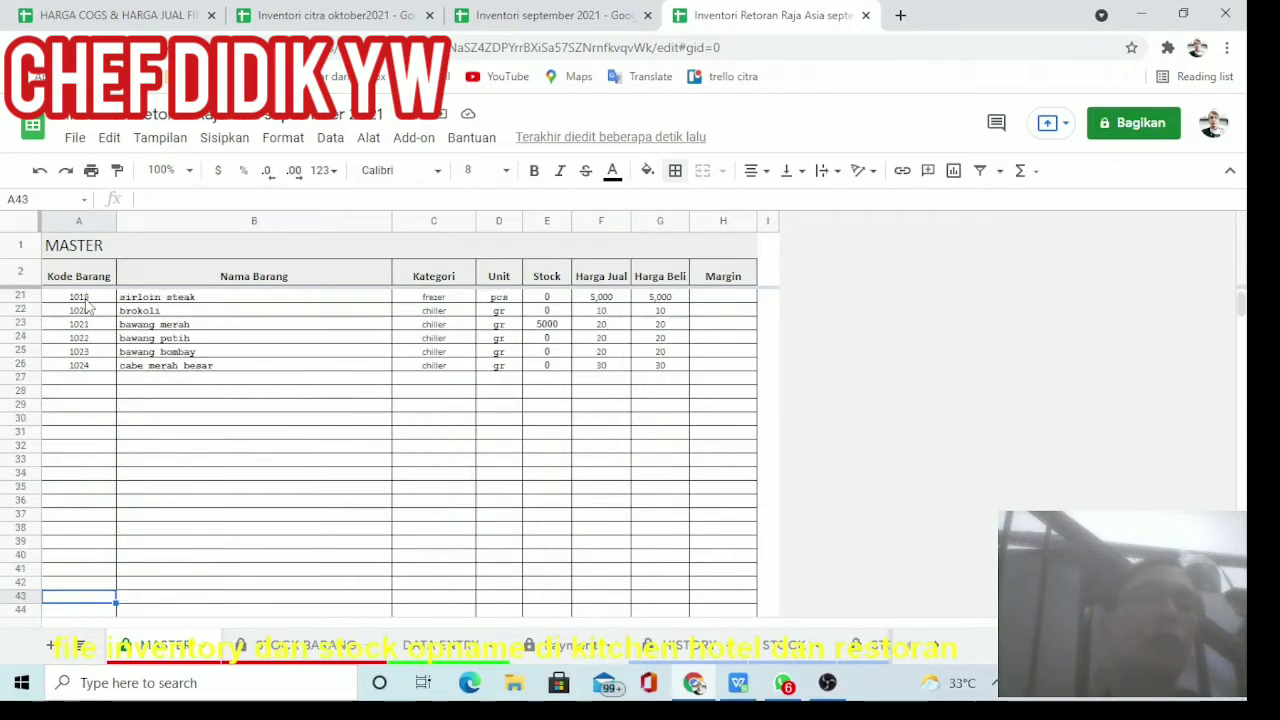
Enter touge besar in B27 with category chiller and unit gr.
{"action": "left_click", "coordinate": [154, 380]}
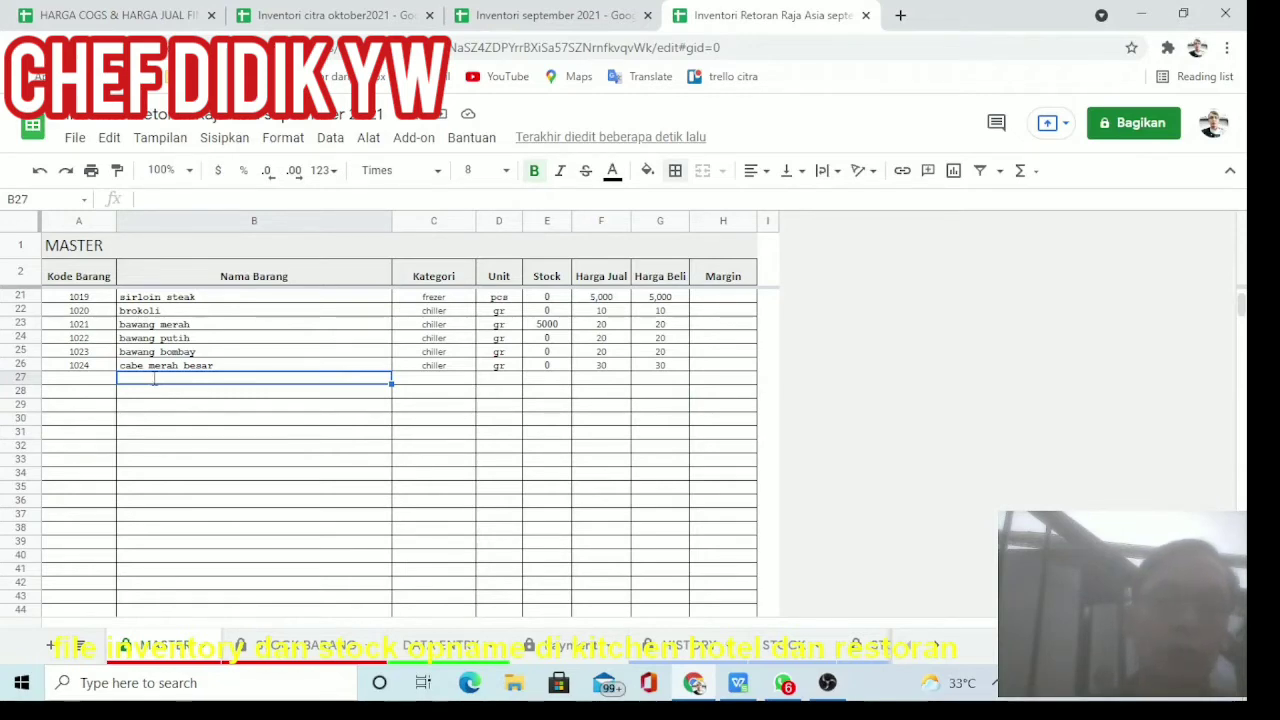
{"action": "type", "text": "brokoli"}
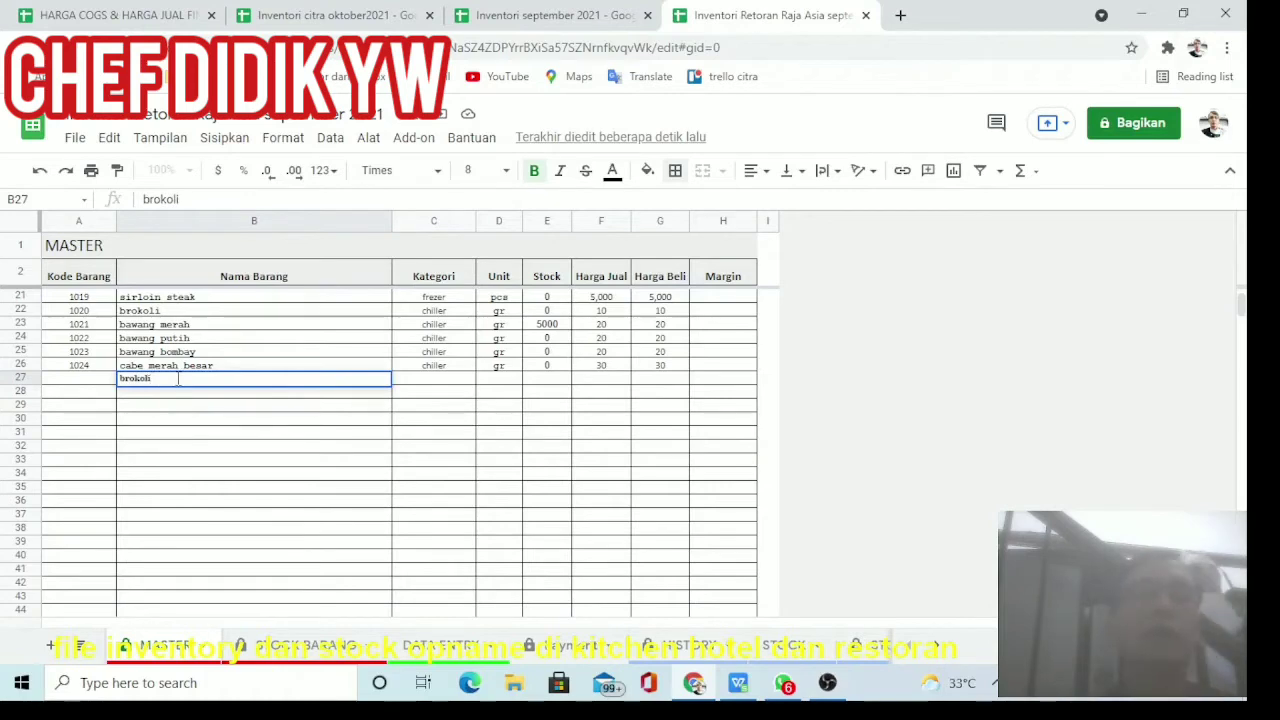
{"action": "left_click", "coordinate": [451, 384]}
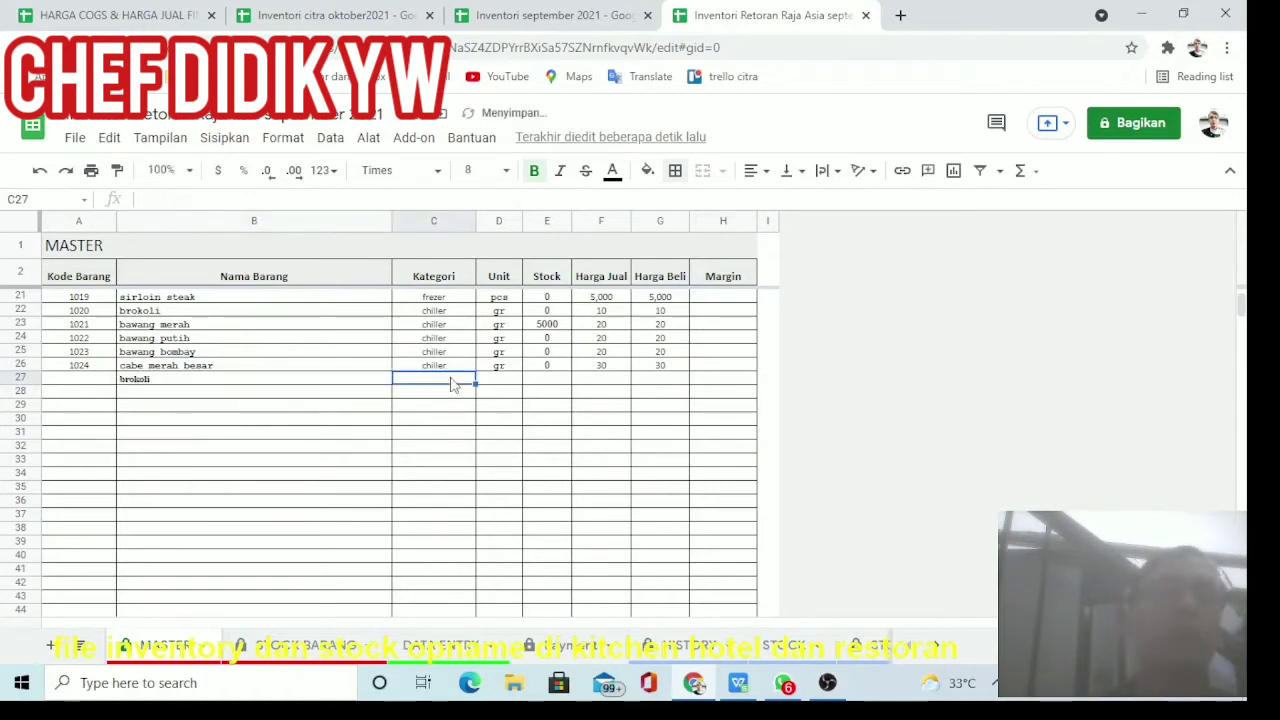
{"action": "left_click", "coordinate": [193, 386]}
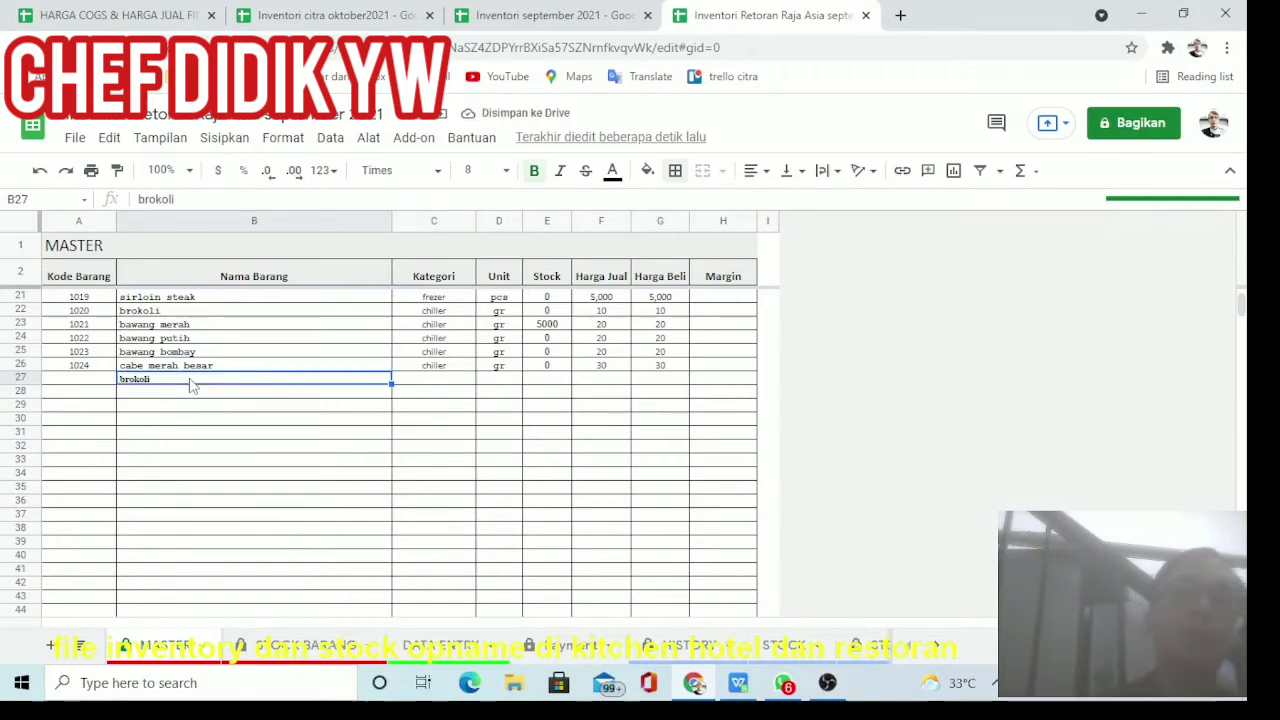
{"action": "key", "text": "Delete"}
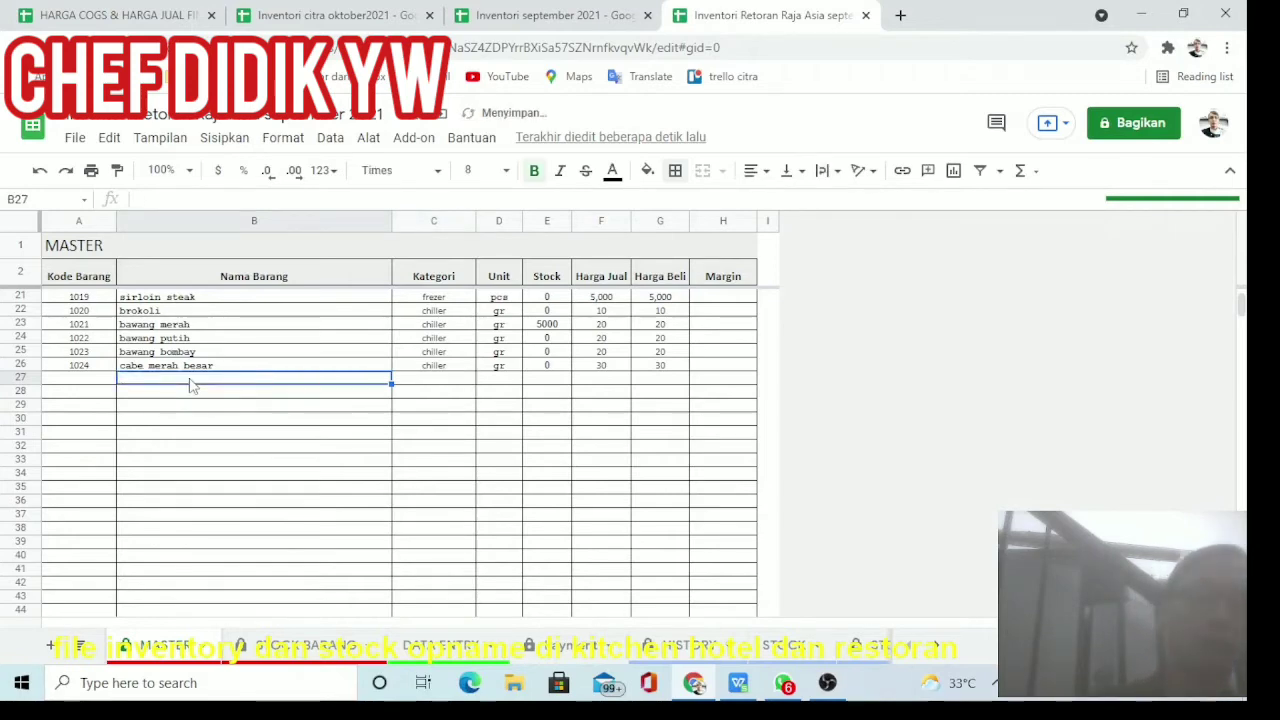
{"action": "type", "text": "touge besar"}
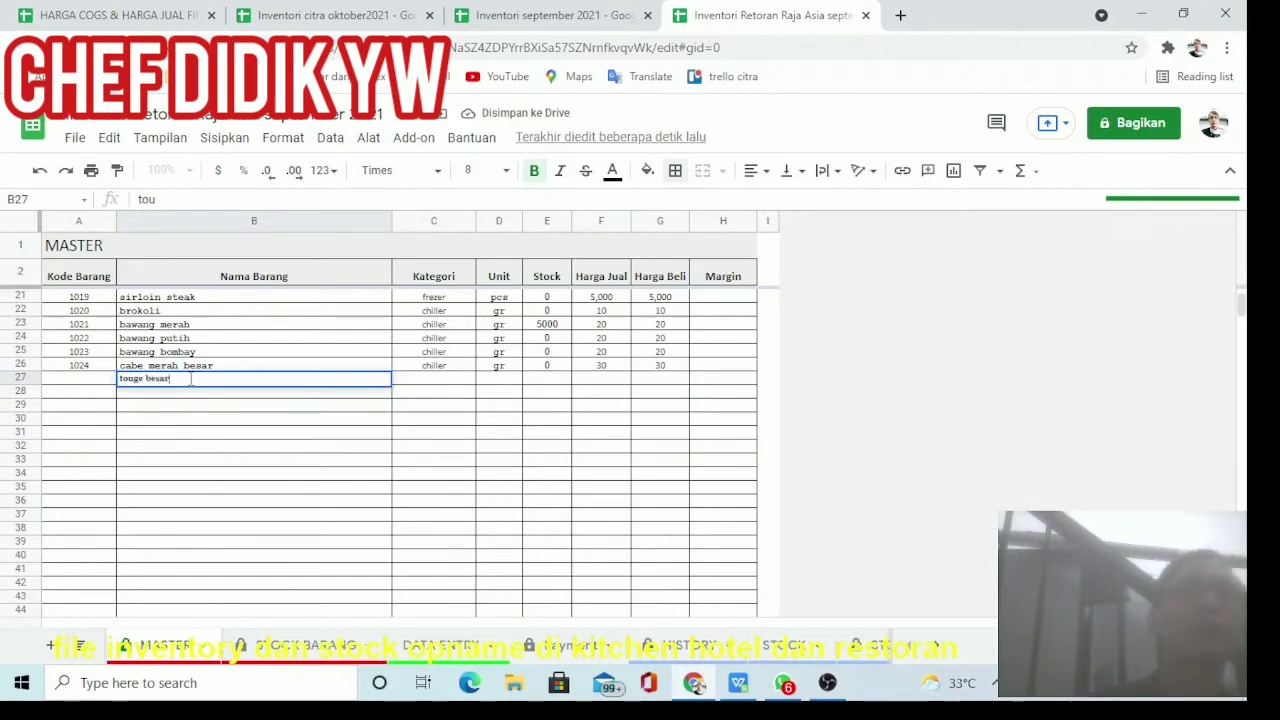
{"action": "left_click", "coordinate": [452, 380]}
{"action": "type", "text": "chiller"}
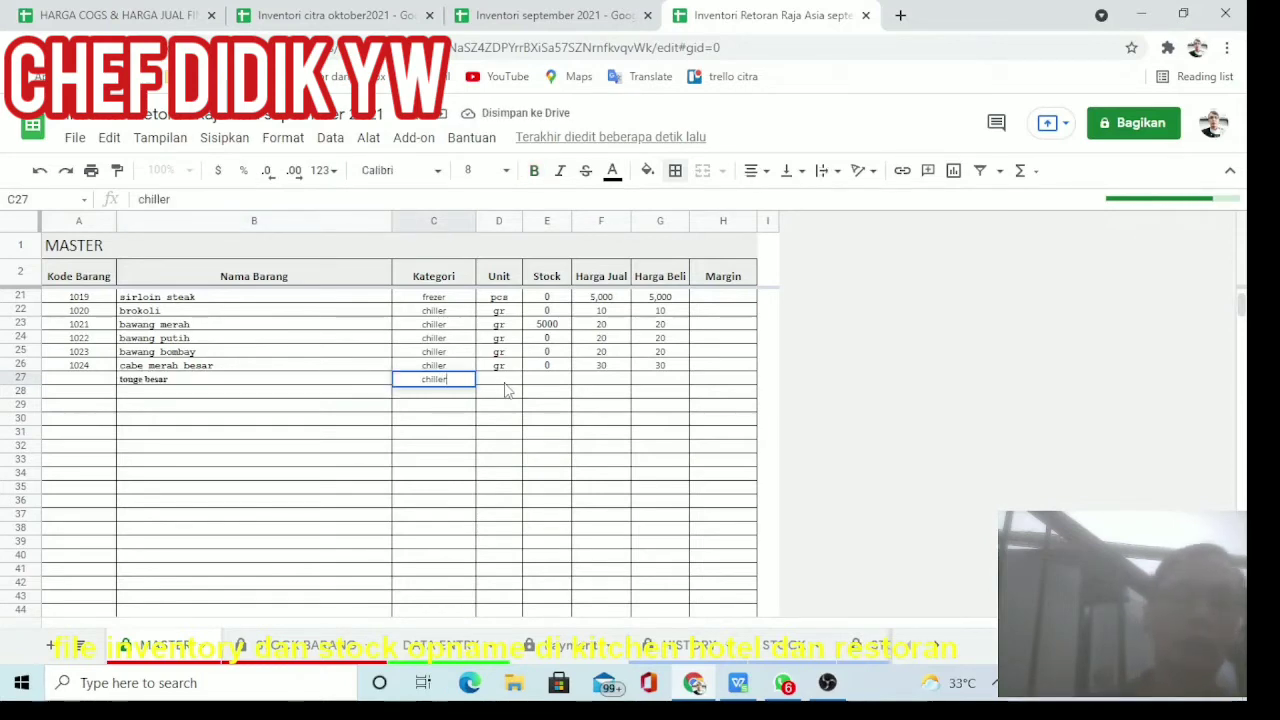
{"action": "left_click", "coordinate": [507, 390]}
{"action": "type", "text": "gr"}
{"action": "key", "text": "Tab"}
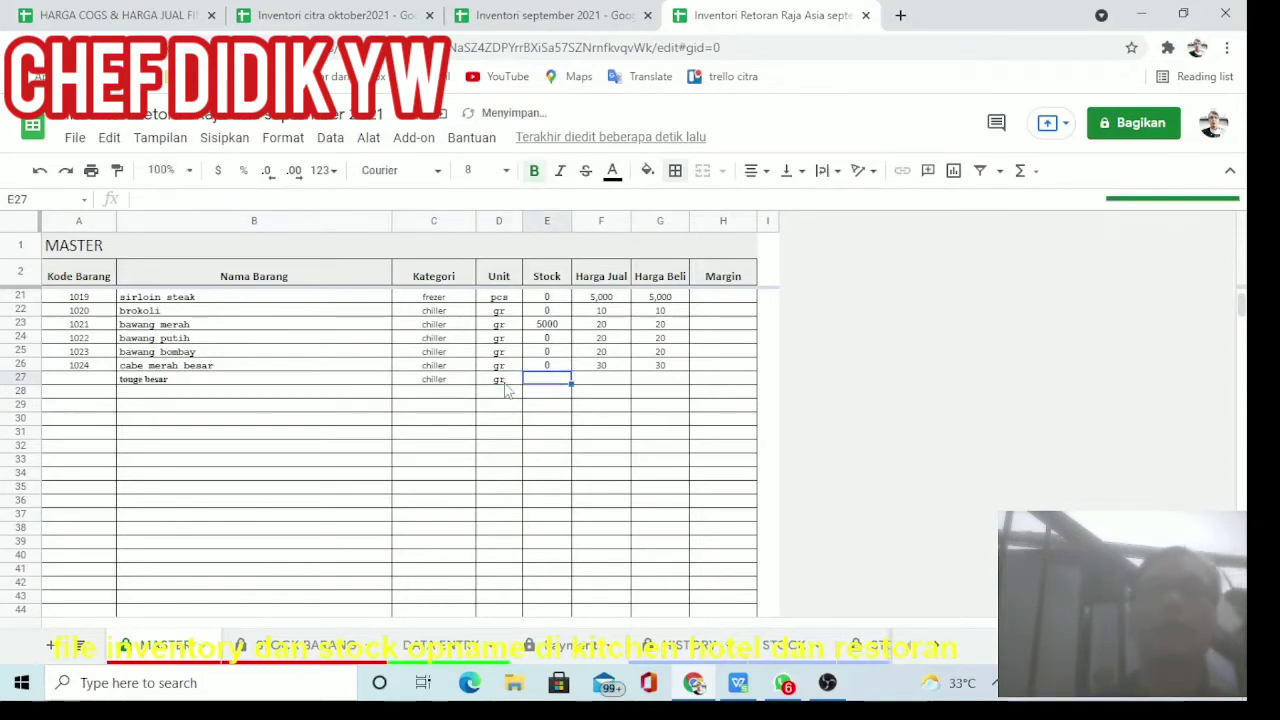
{"action": "key", "text": "Tab"}
{"action": "key", "text": "Tab"}
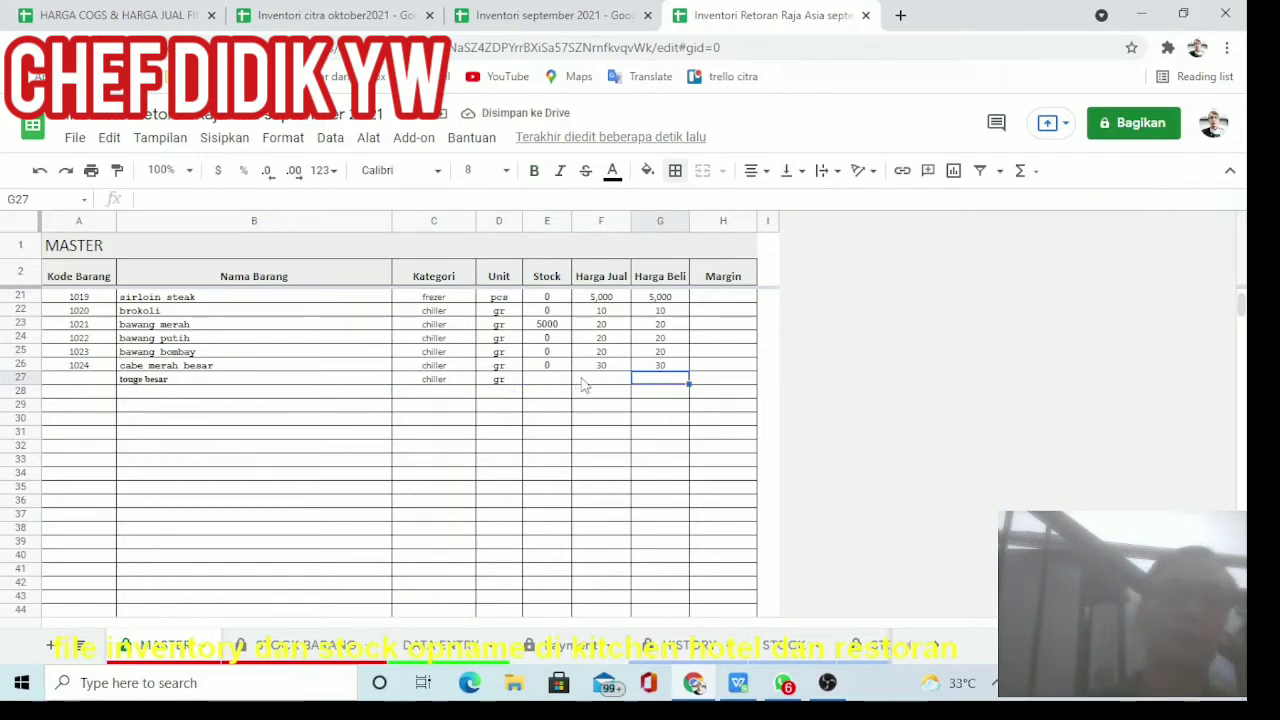
Give touge besar selling price 10, buying price 8 and item code 1025.
{"action": "left_click", "coordinate": [583, 382]}
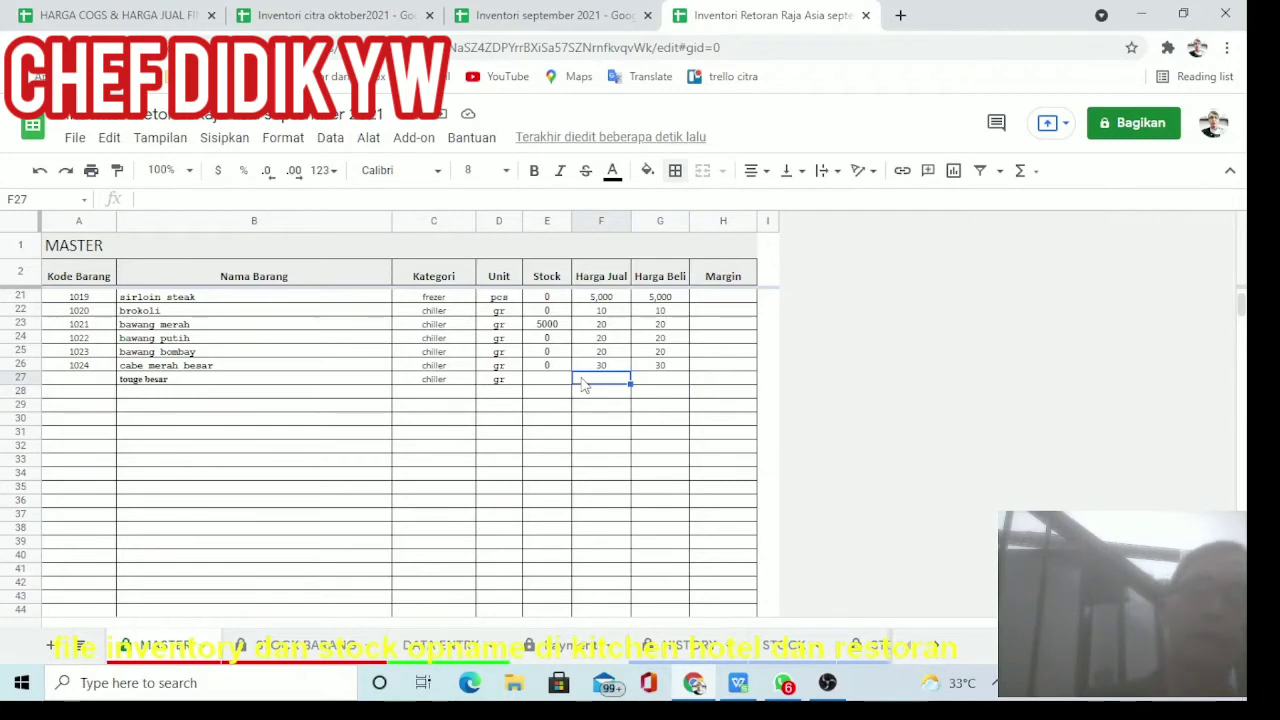
{"action": "type", "text": "10"}
{"action": "key", "text": "Tab"}
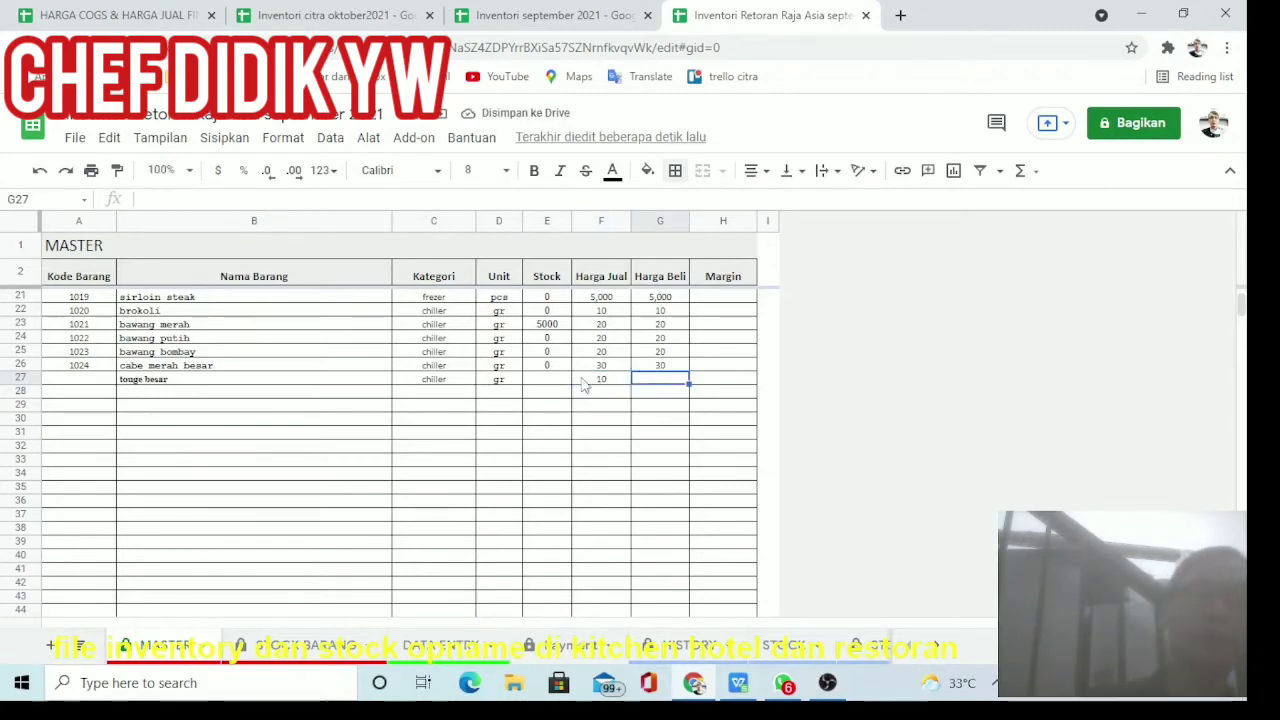
{"action": "type", "text": "8"}
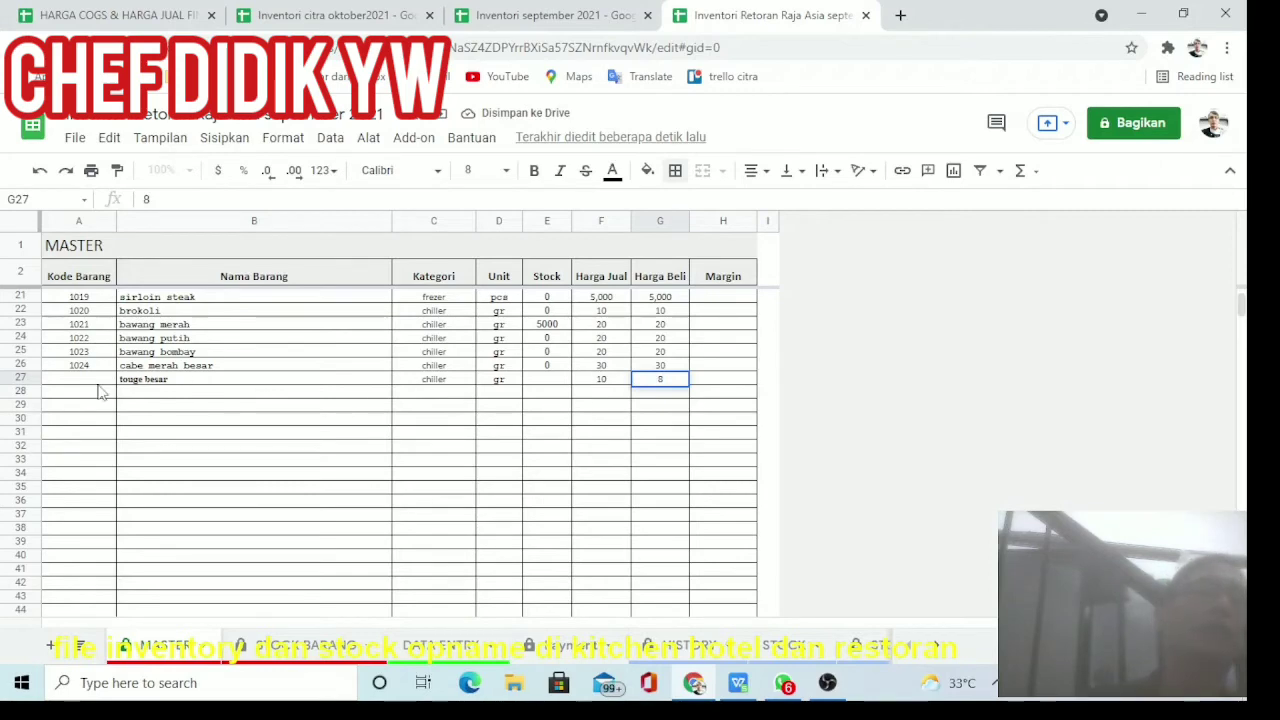
{"action": "left_click", "coordinate": [97, 380]}
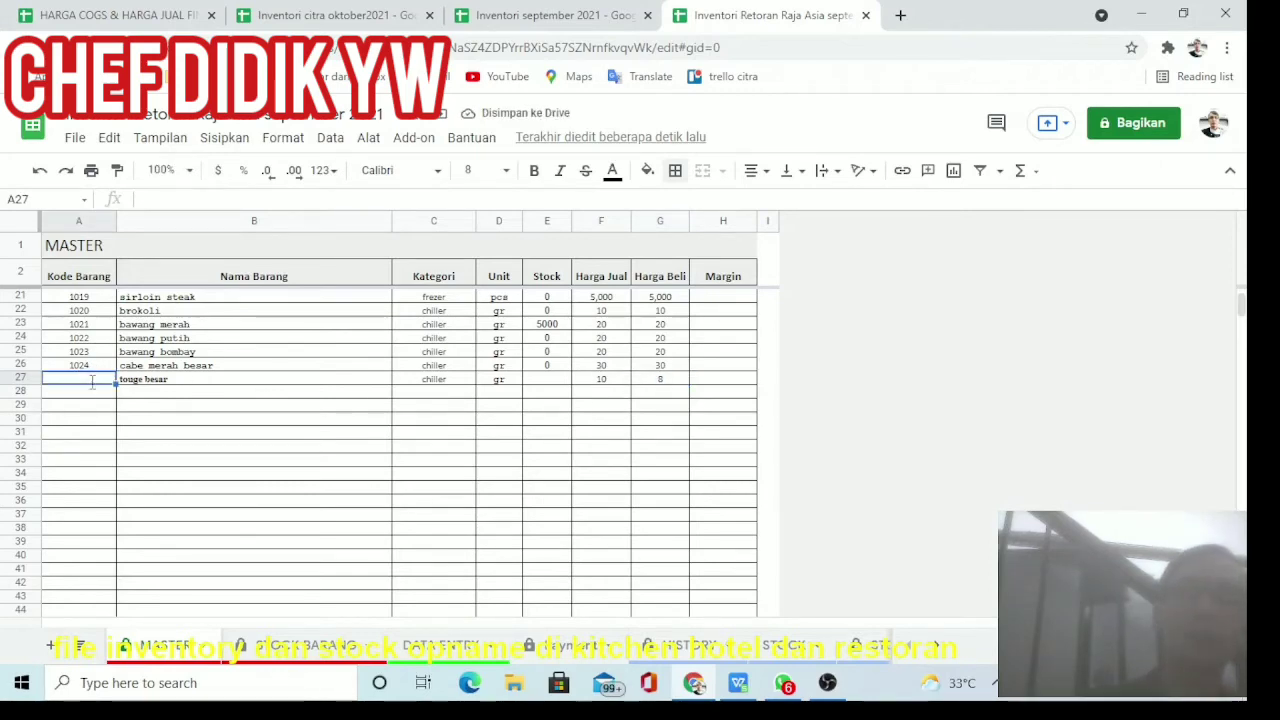
{"action": "type", "text": "10"}
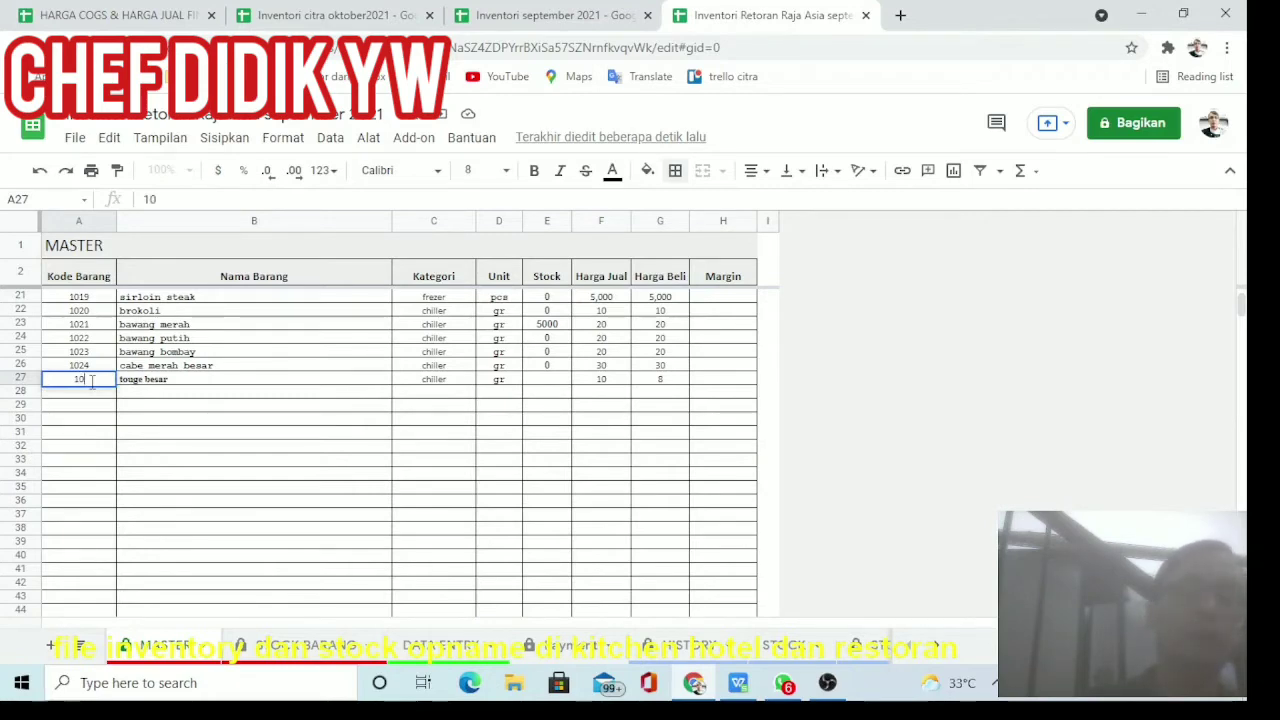
{"action": "type", "text": "25"}
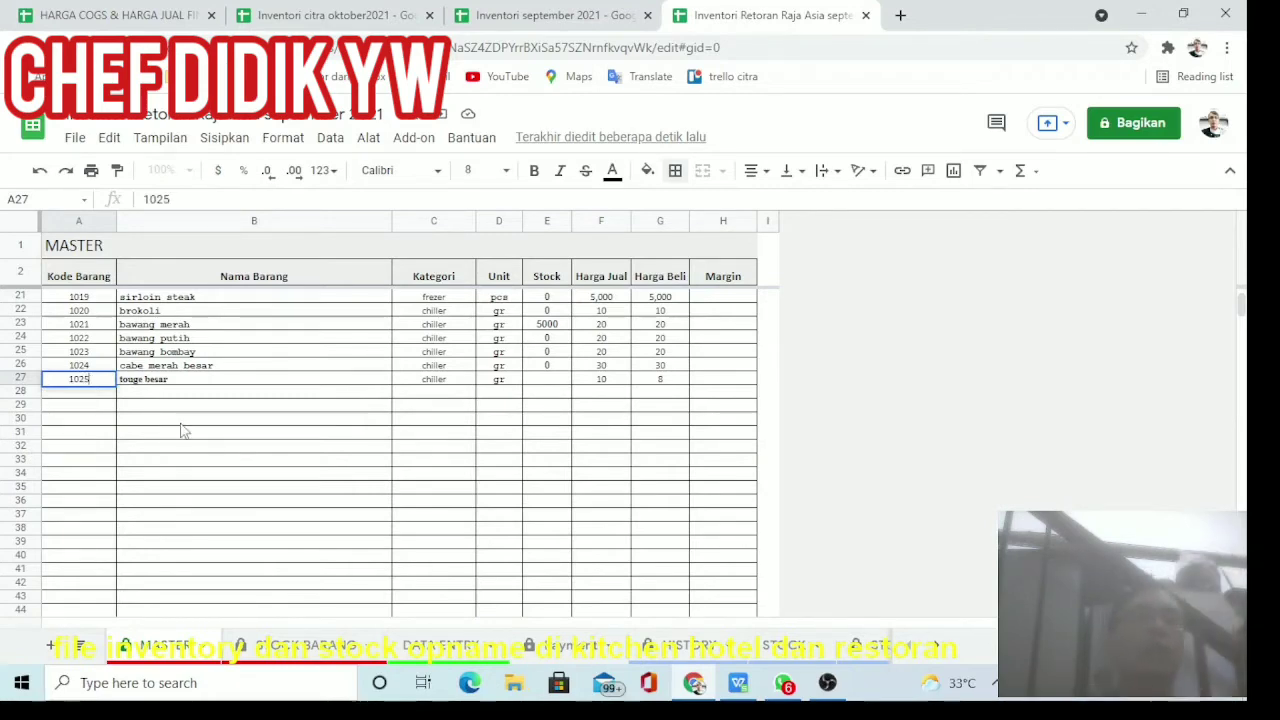
{"action": "left_click", "coordinate": [245, 478]}
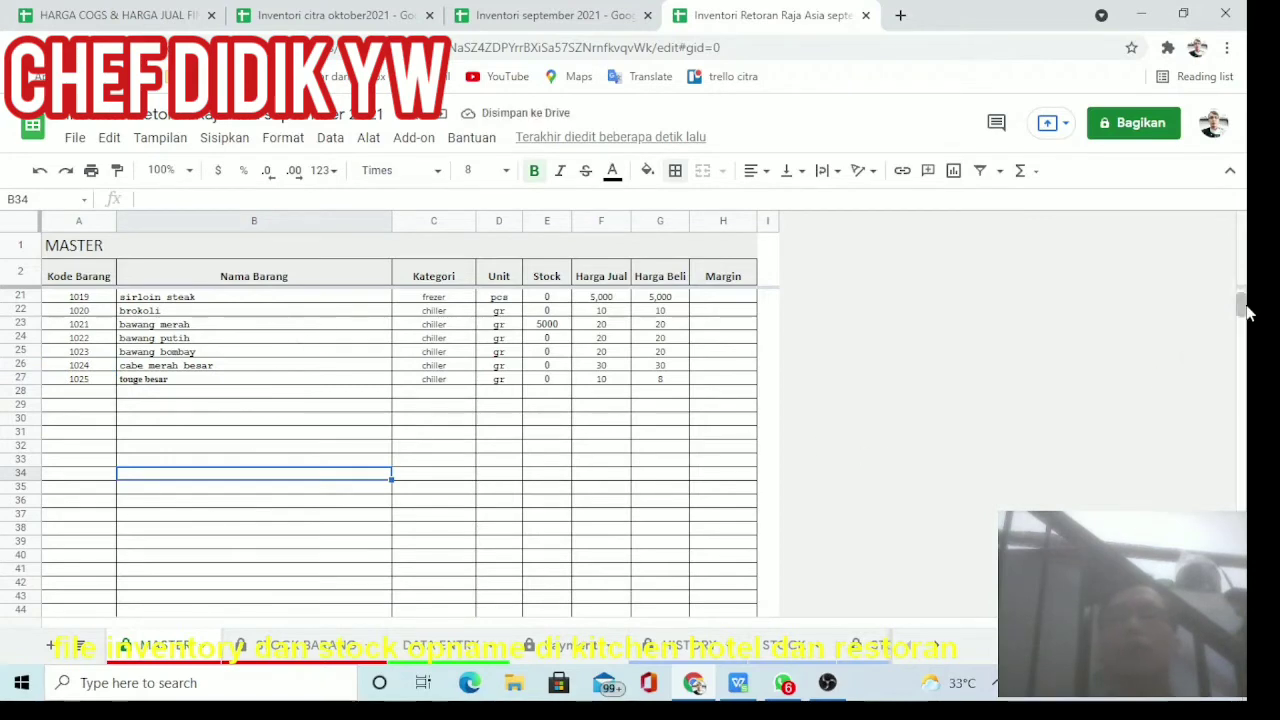
Select the MASTER item range A3:H17, then move to the DATA ENTRY sheet.
{"action": "left_click_drag", "start_coordinate": [1246, 313], "coordinate": [1236, 262]}
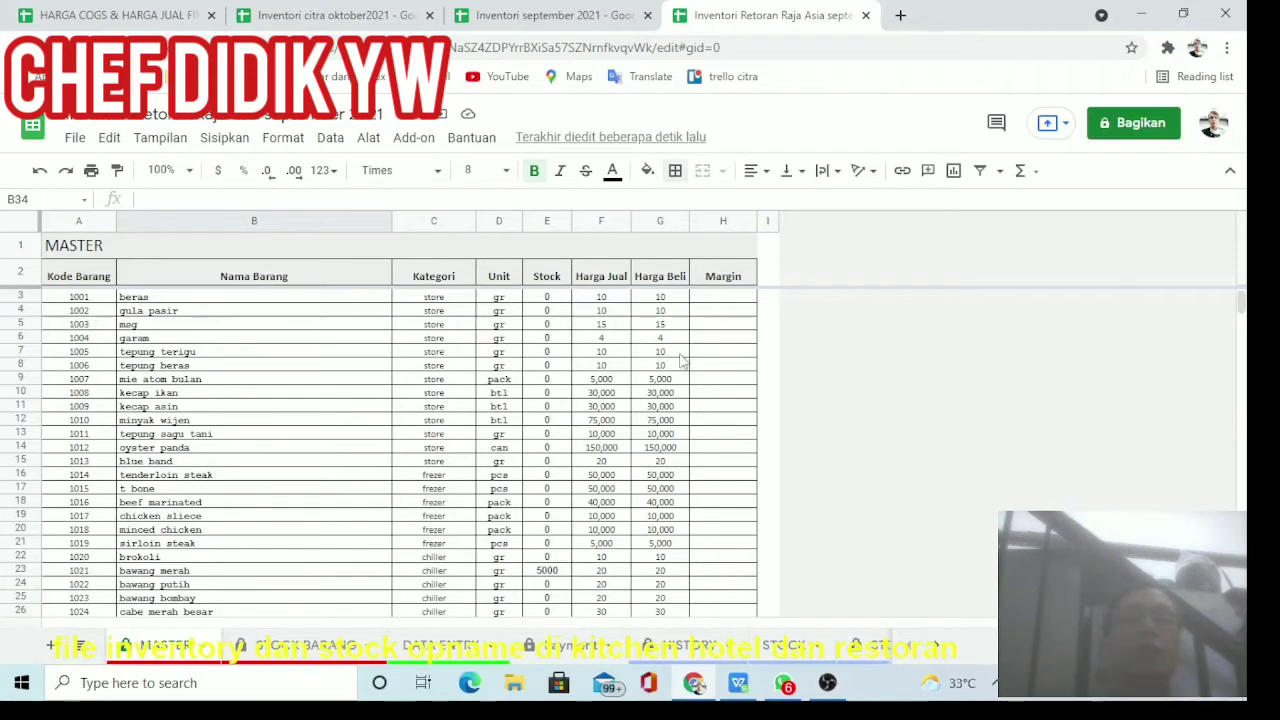
{"action": "mouse_move", "coordinate": [88, 300]}
{"action": "left_mouse_down"}
{"action": "mouse_move", "coordinate": [731, 440]}
{"action": "mouse_move", "coordinate": [777, 437]}
{"action": "left_mouse_up"}
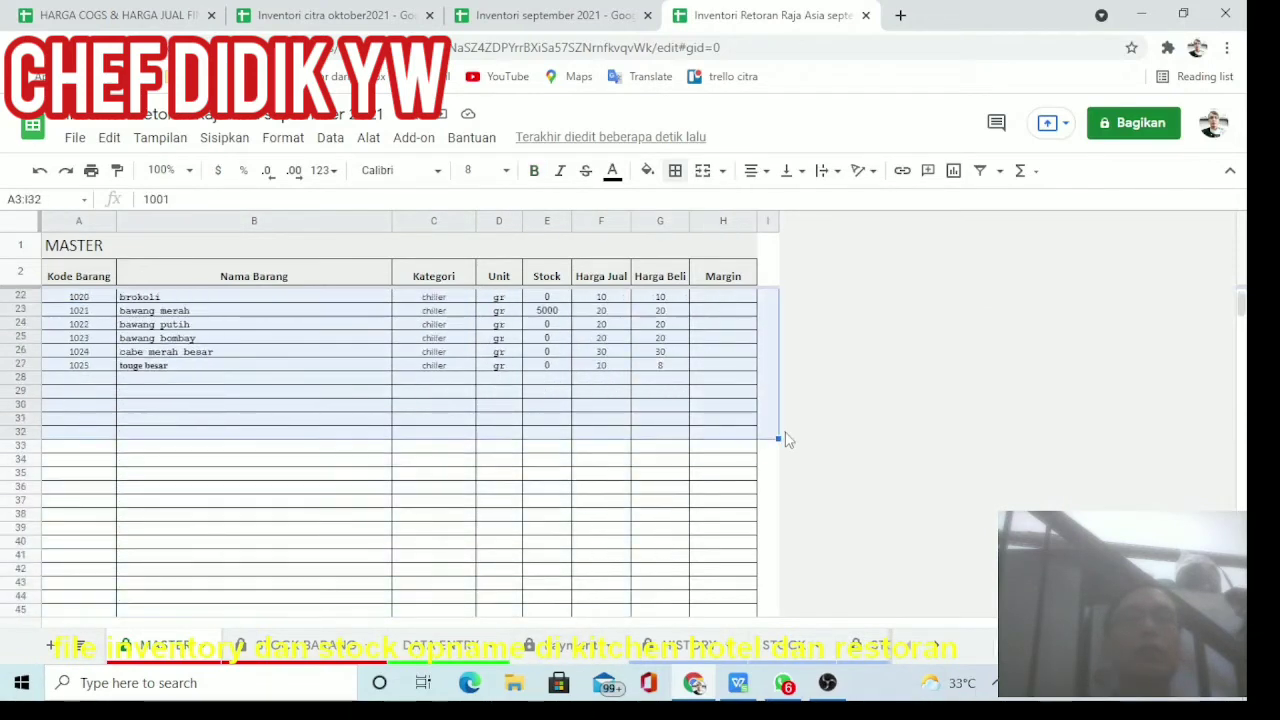
{"action": "left_click", "coordinate": [701, 424]}
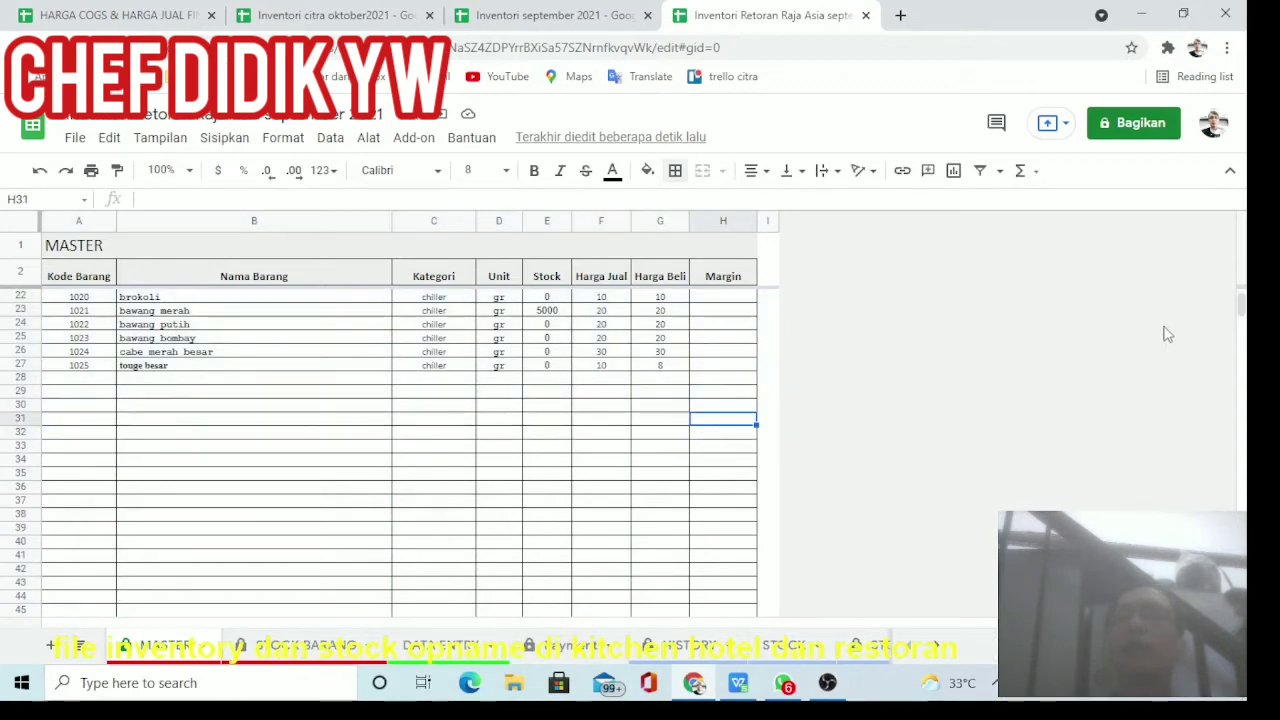
{"action": "left_click_drag", "start_coordinate": [1245, 312], "coordinate": [1228, 253]}
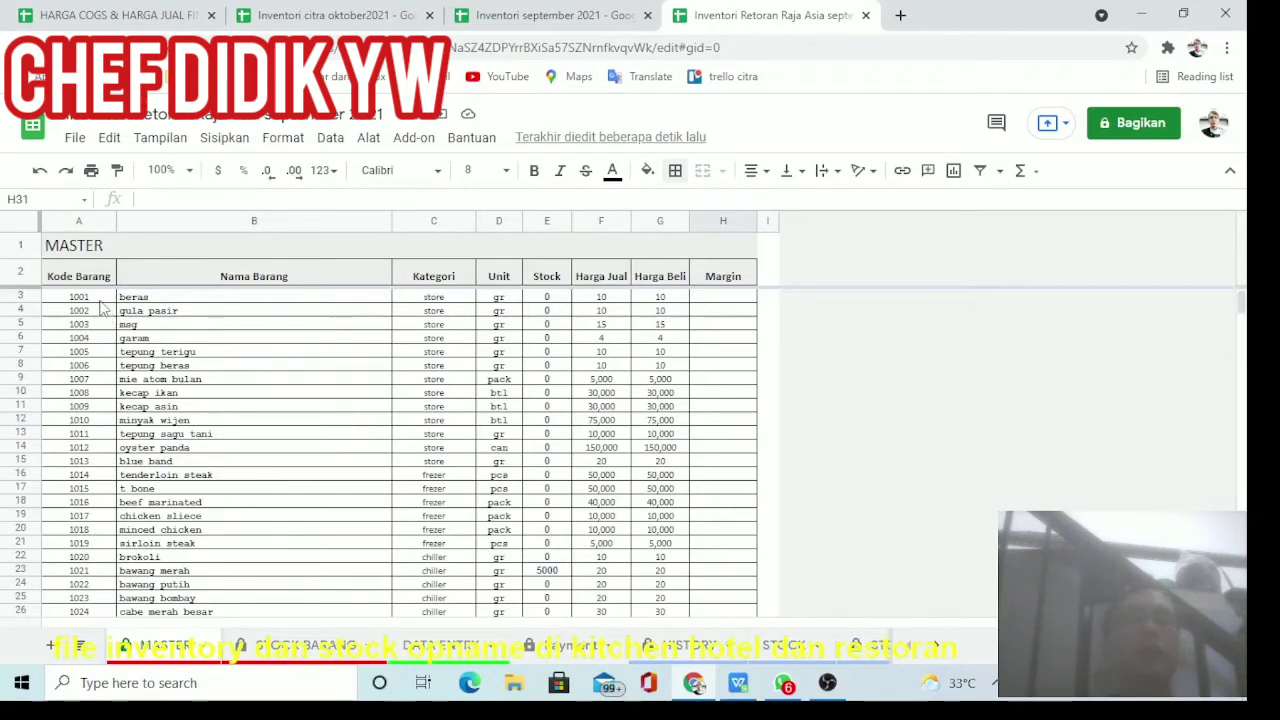
{"action": "mouse_move", "coordinate": [96, 298]}
{"action": "left_mouse_down"}
{"action": "mouse_move", "coordinate": [693, 500]}
{"action": "mouse_move", "coordinate": [688, 573]}
{"action": "mouse_move", "coordinate": [701, 591]}
{"action": "left_mouse_up"}
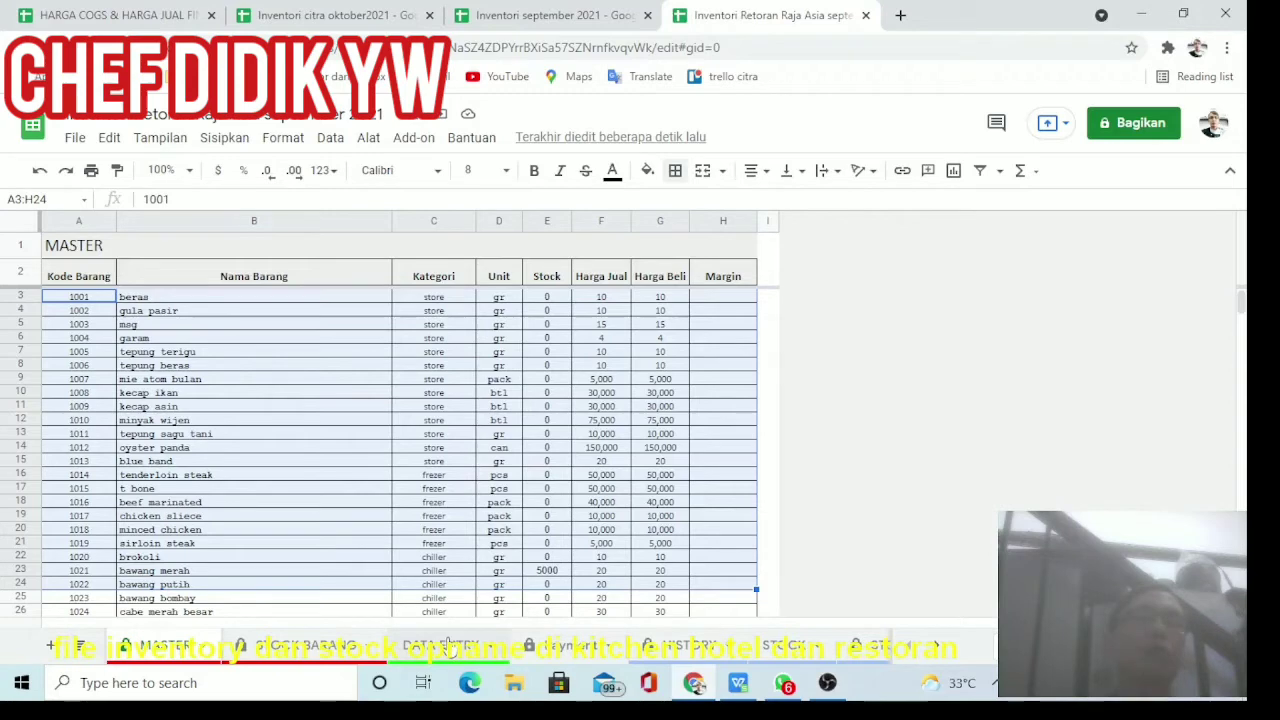
{"action": "left_click", "coordinate": [448, 645]}
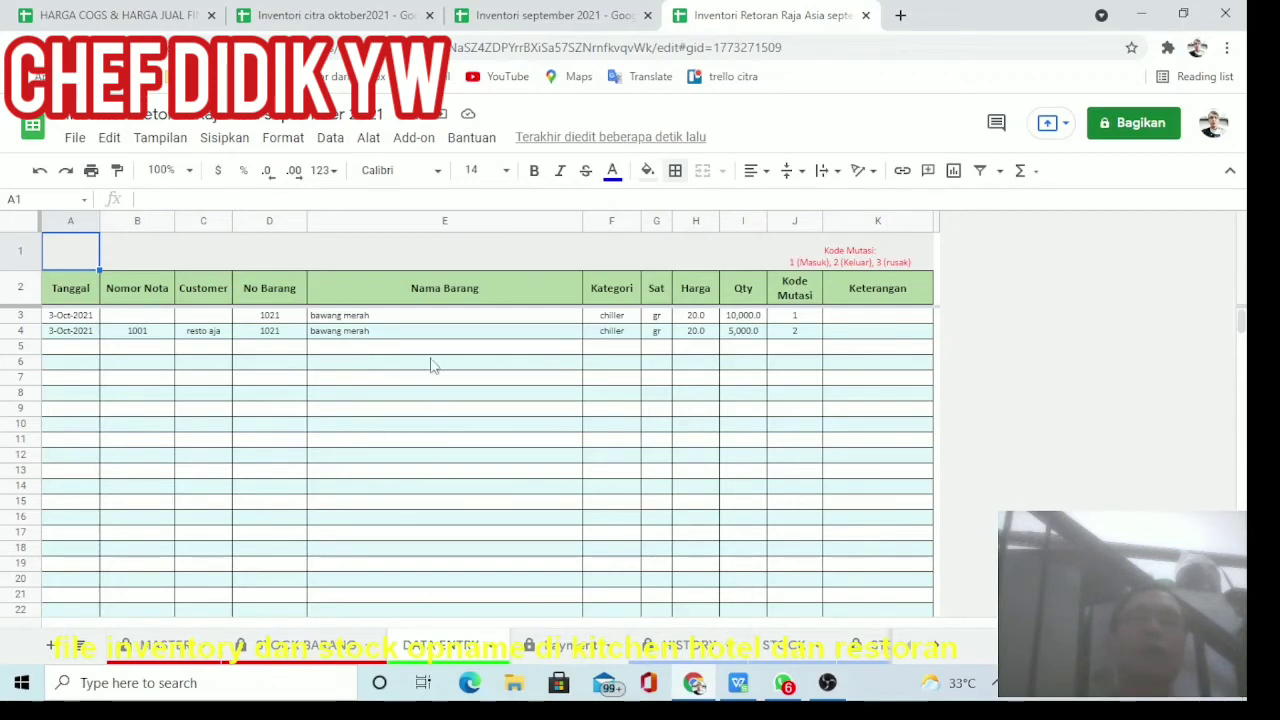
Review the first bawang merah transaction's unit gr and 10,000 quantity, then select row 5's item cell.
{"action": "left_click", "coordinate": [405, 318]}
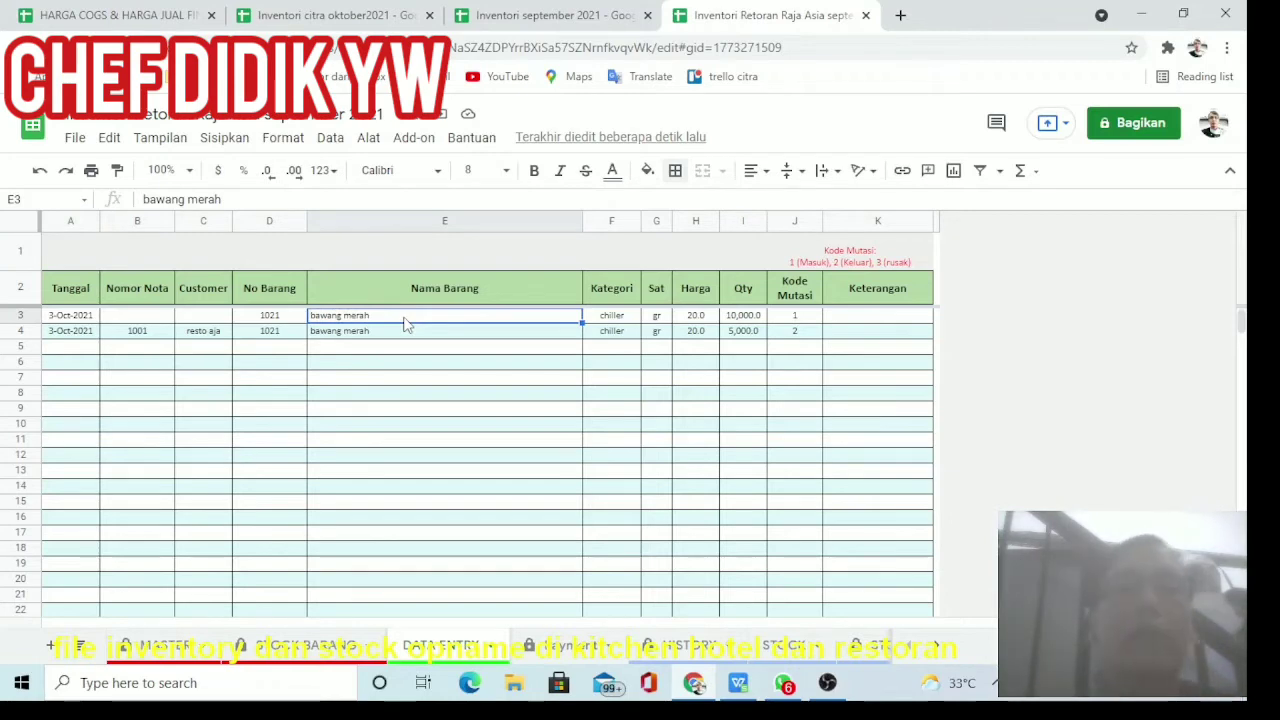
{"action": "left_click", "coordinate": [757, 318]}
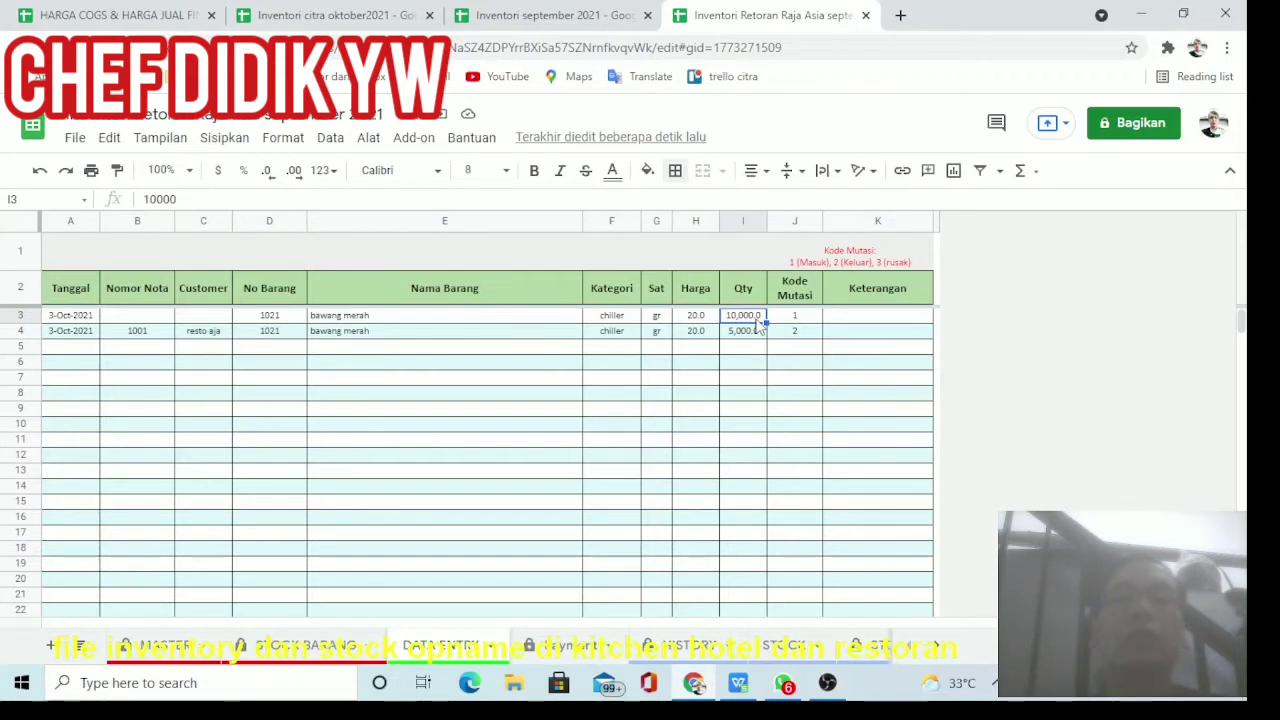
{"action": "left_click", "coordinate": [657, 318]}
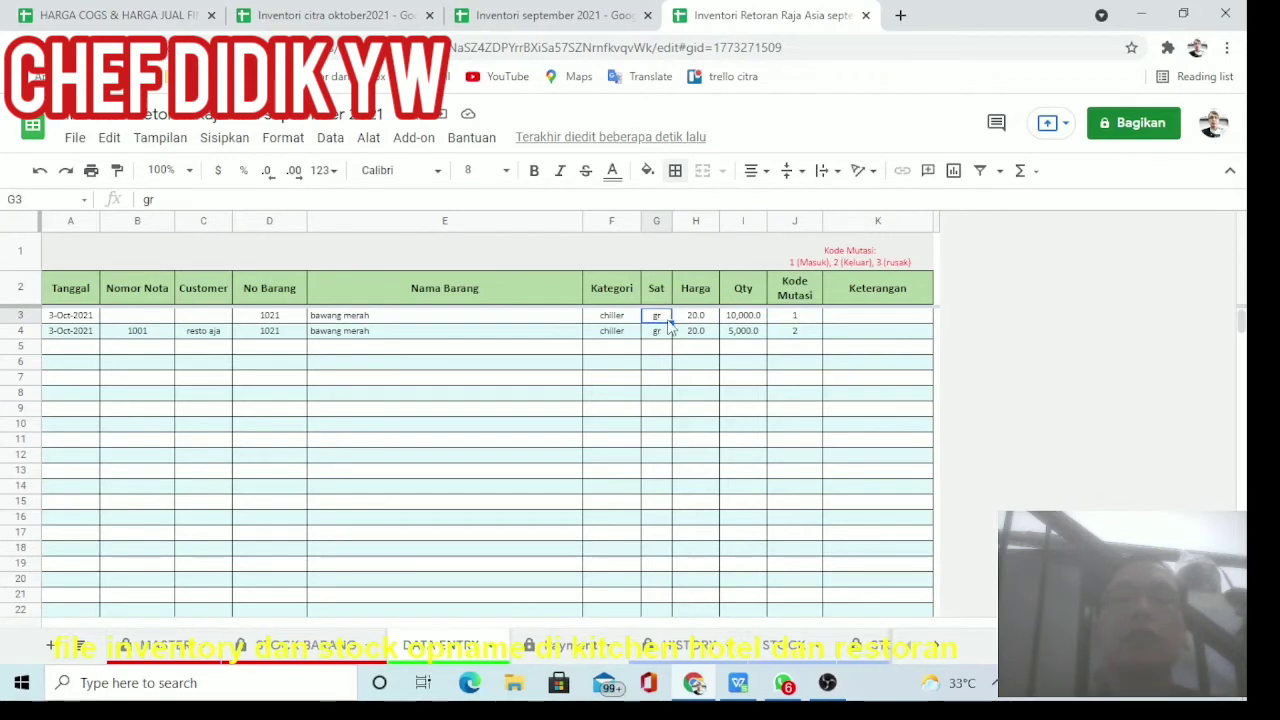
{"action": "left_click", "coordinate": [731, 320]}
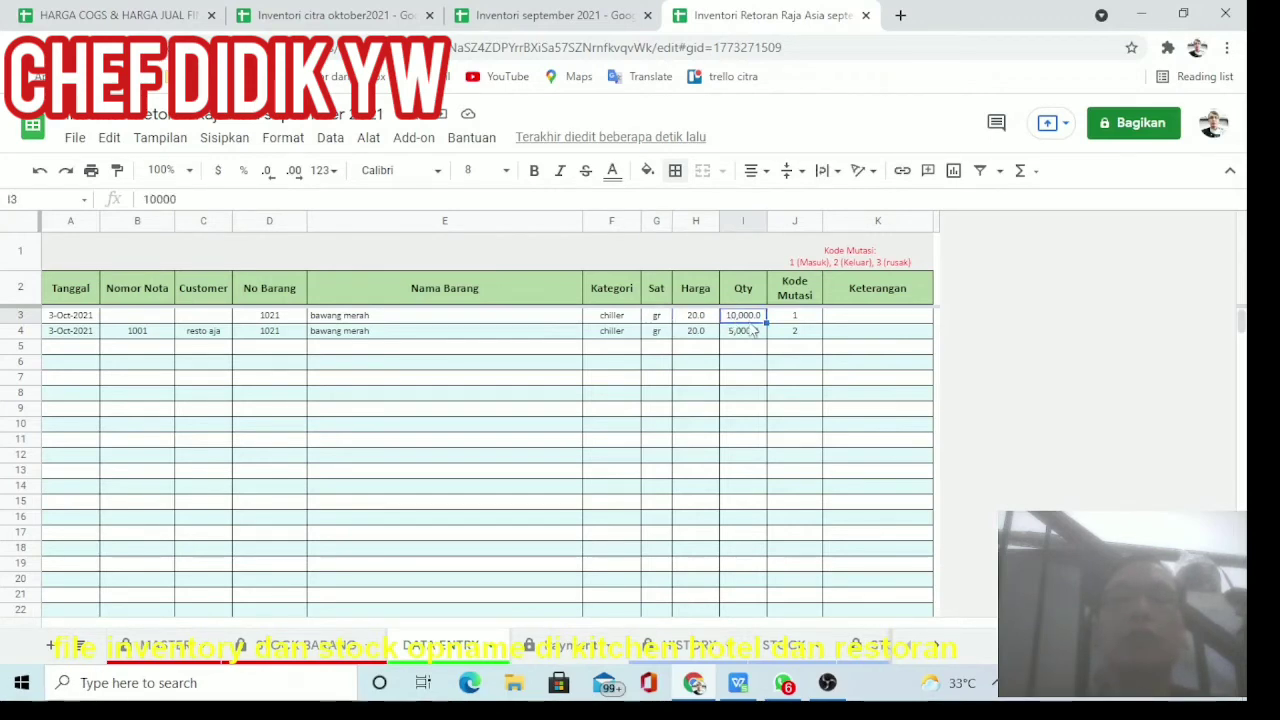
{"action": "left_click", "coordinate": [361, 347]}
Enter bawang putih as row 5's item with quantity 5000.
{"action": "type", "text": "ba"}
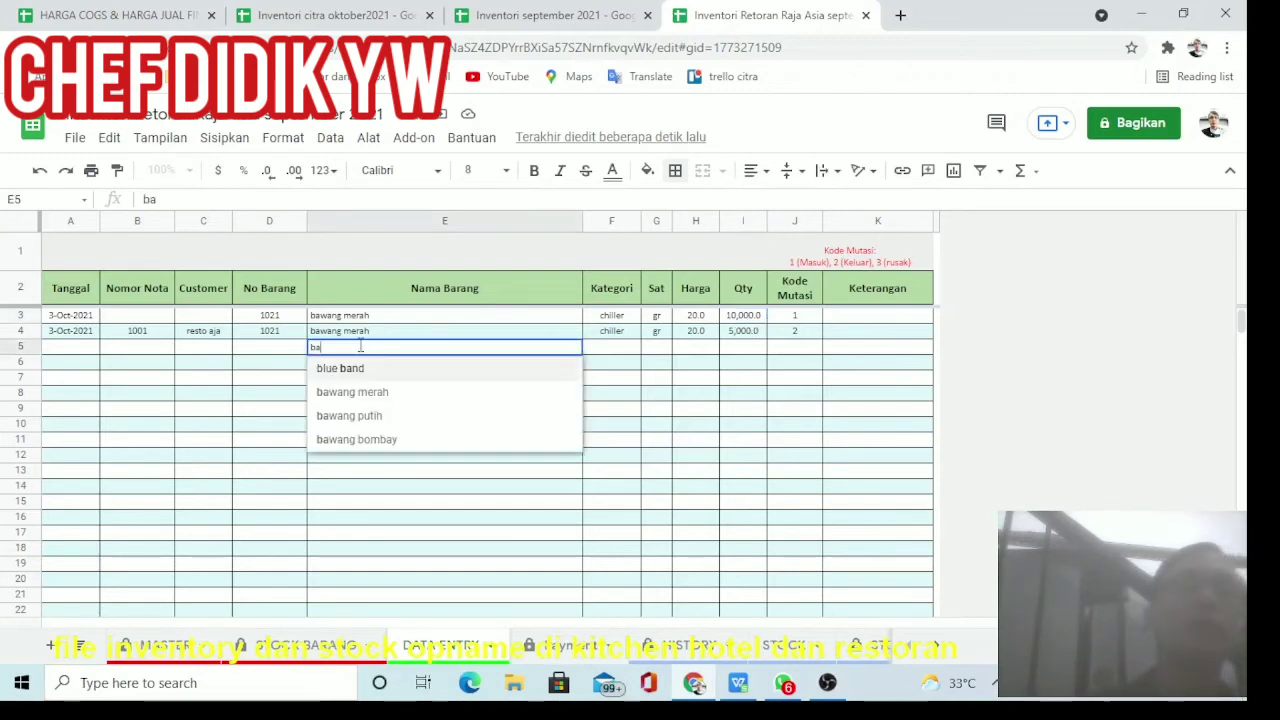
{"action": "left_click", "coordinate": [362, 418]}
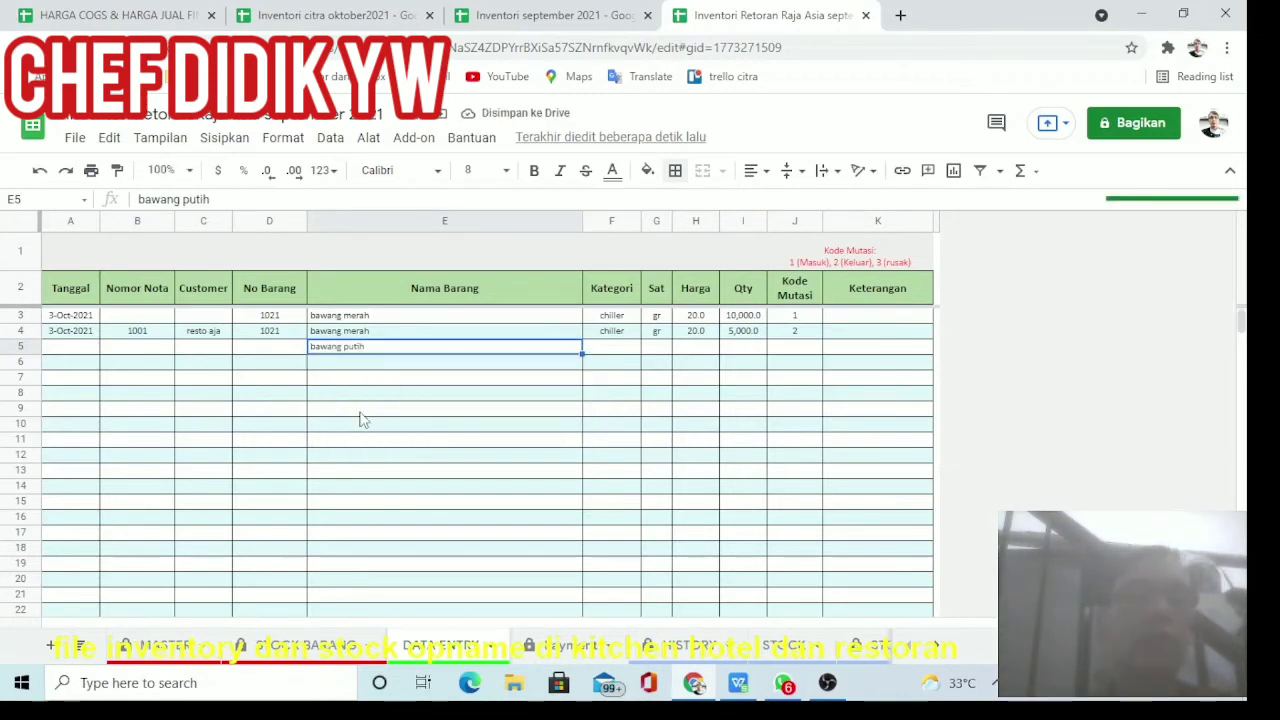
{"action": "left_click", "coordinate": [165, 662]}
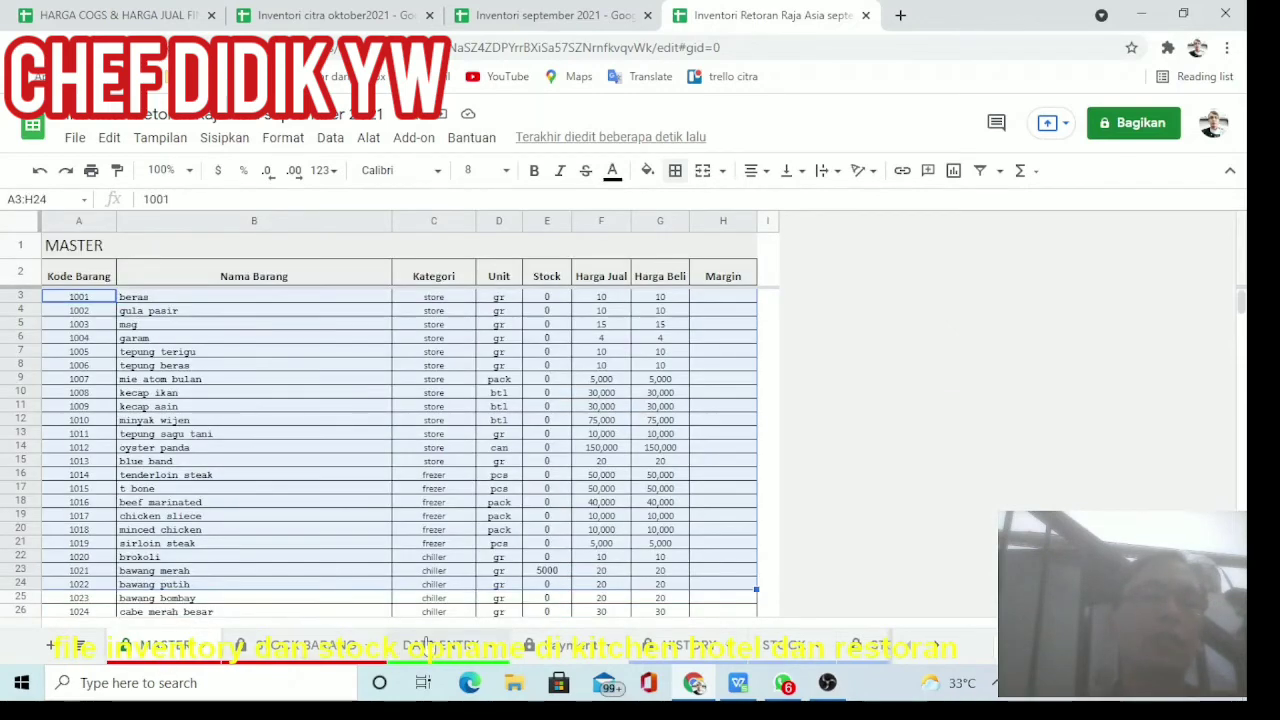
{"action": "left_click", "coordinate": [425, 643]}
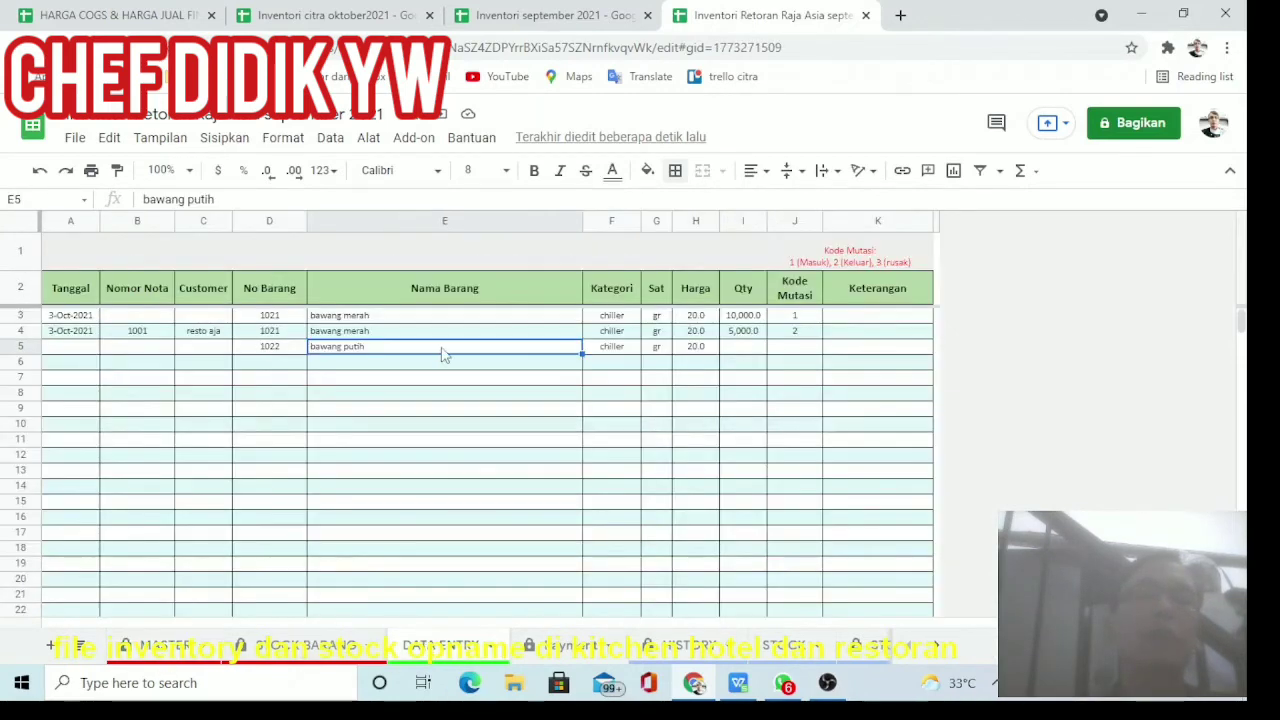
{"action": "left_click", "coordinate": [731, 348]}
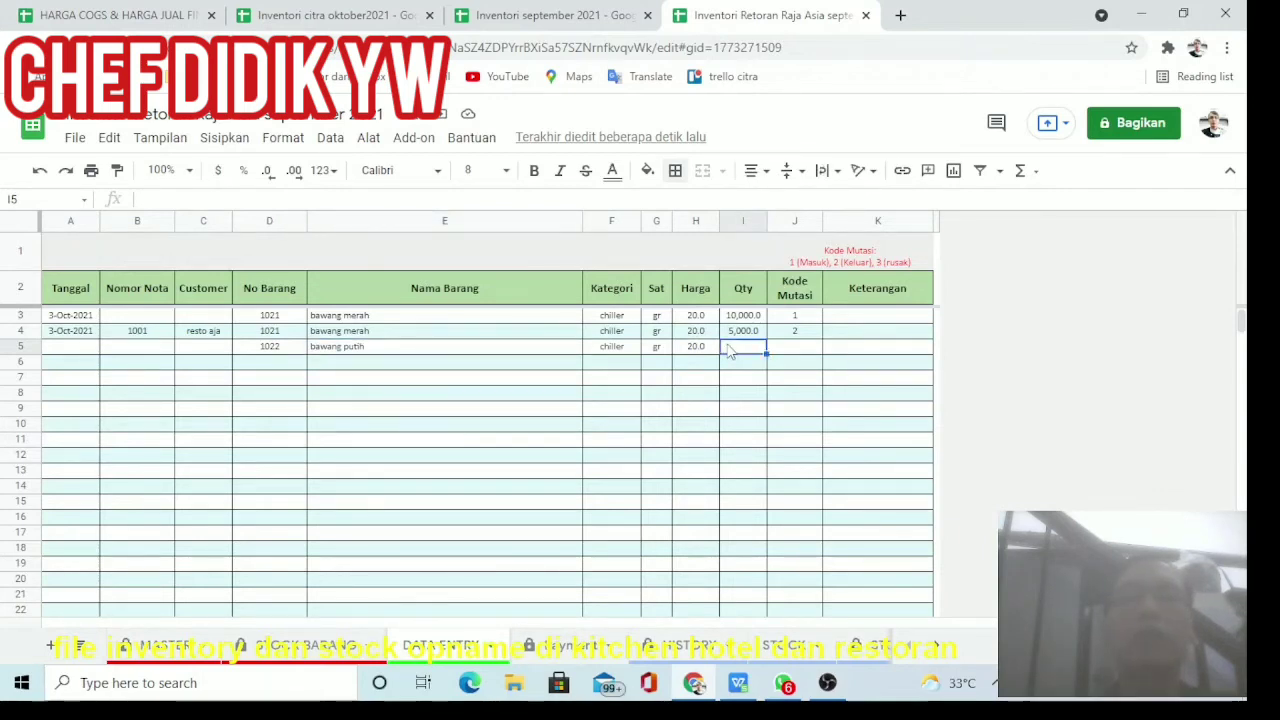
{"action": "left_click", "coordinate": [458, 358]}
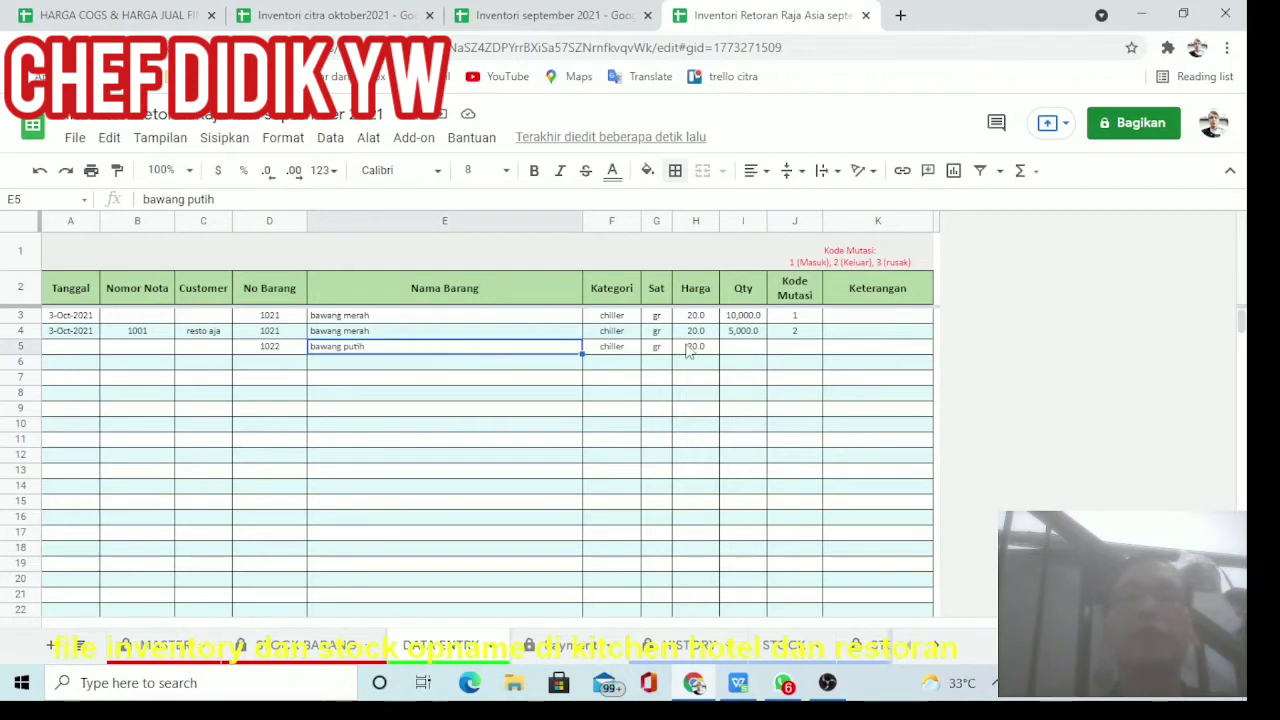
{"action": "left_click", "coordinate": [748, 351]}
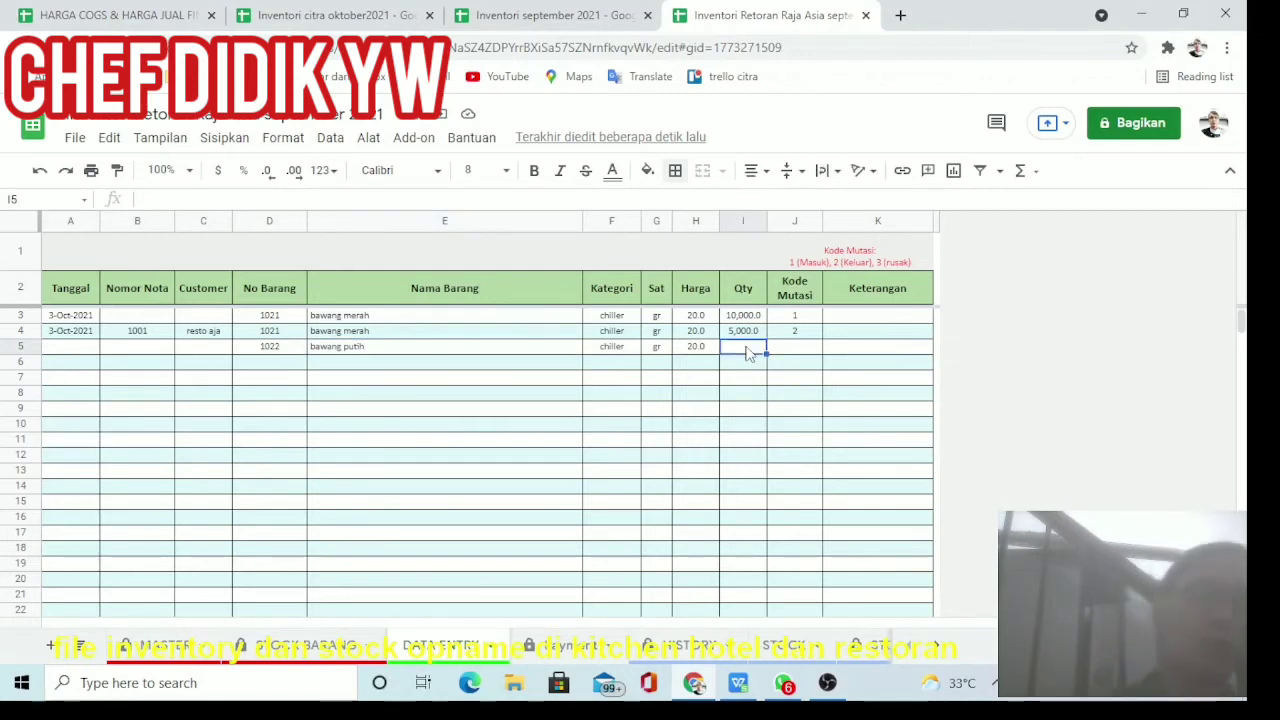
{"action": "type", "text": "5000"}
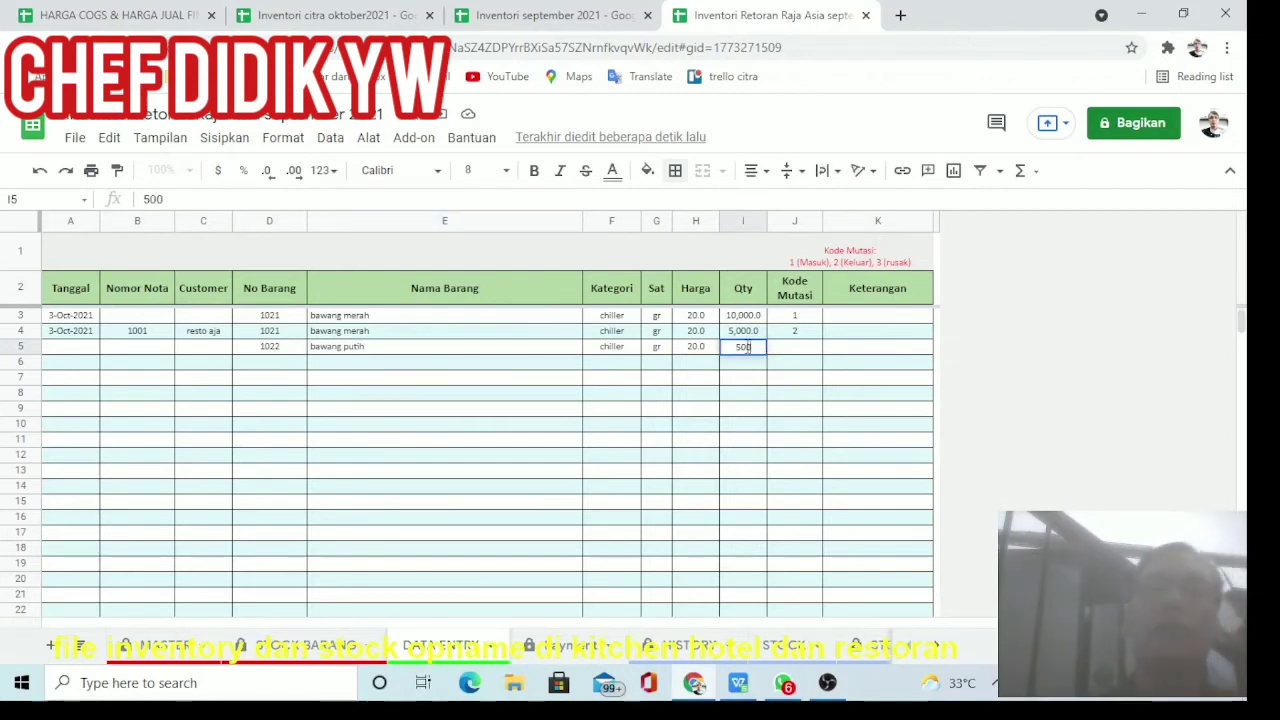
{"action": "left_click", "coordinate": [385, 410]}
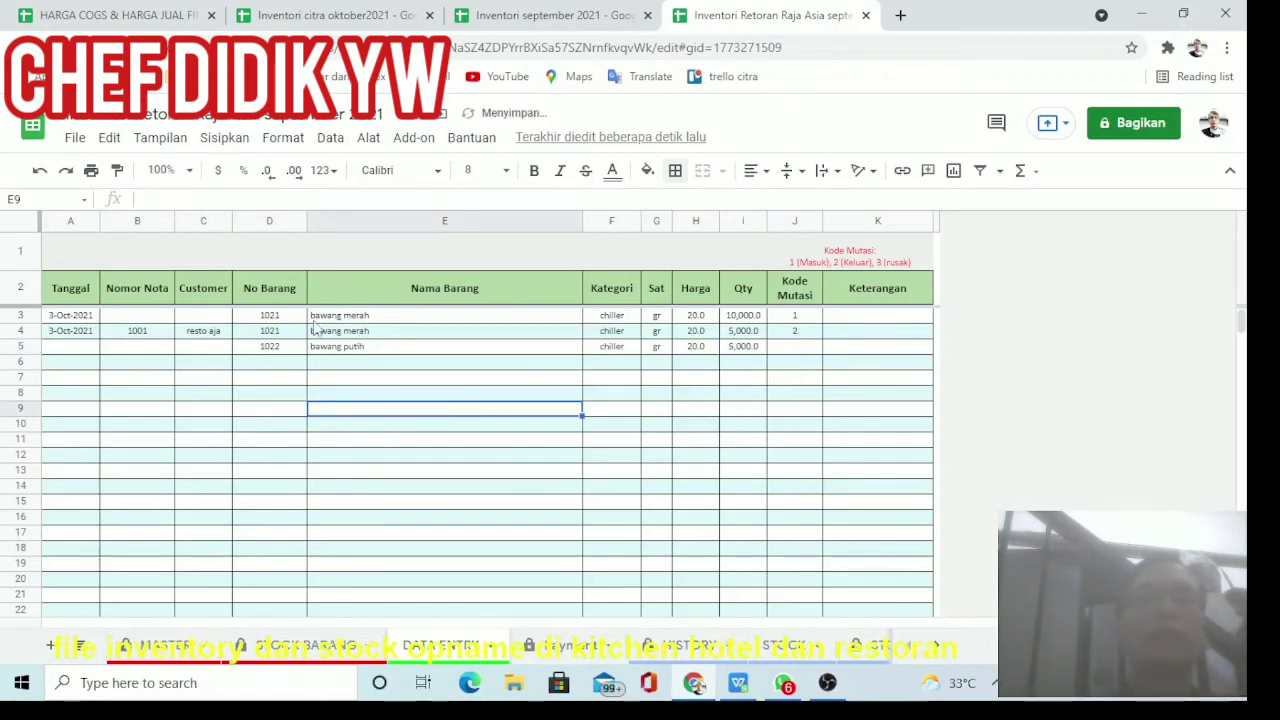
Set row 5's mutation code to 1 and its date to 7 October 2021.
{"action": "left_click", "coordinate": [791, 353]}
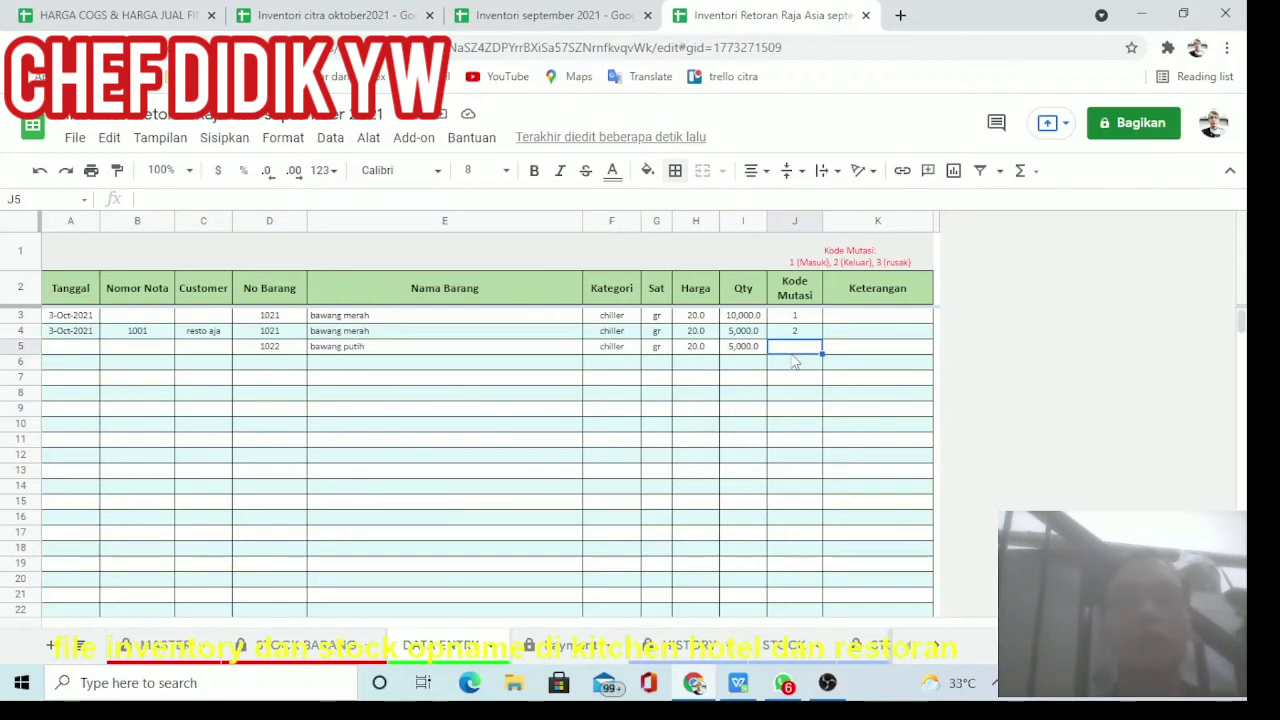
{"action": "type", "text": "1"}
{"action": "key", "text": "Return"}
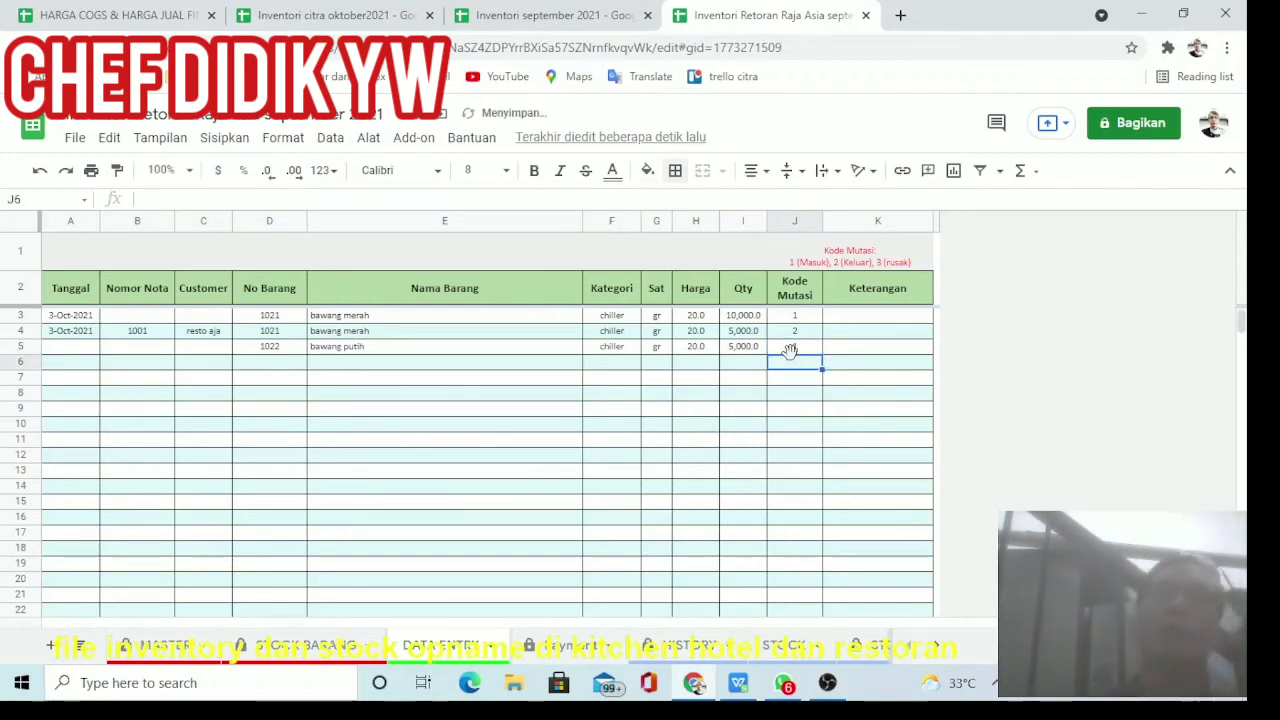
{"action": "left_click", "coordinate": [794, 350]}
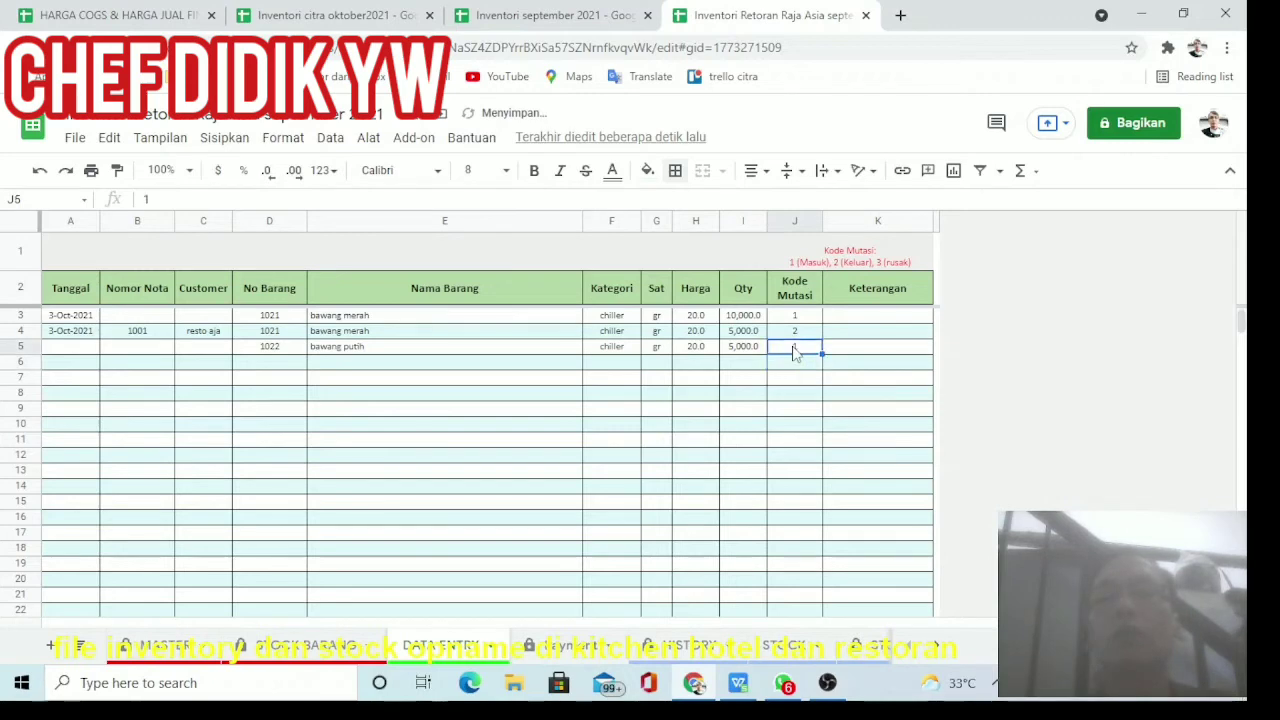
{"action": "double_click", "coordinate": [794, 350]}
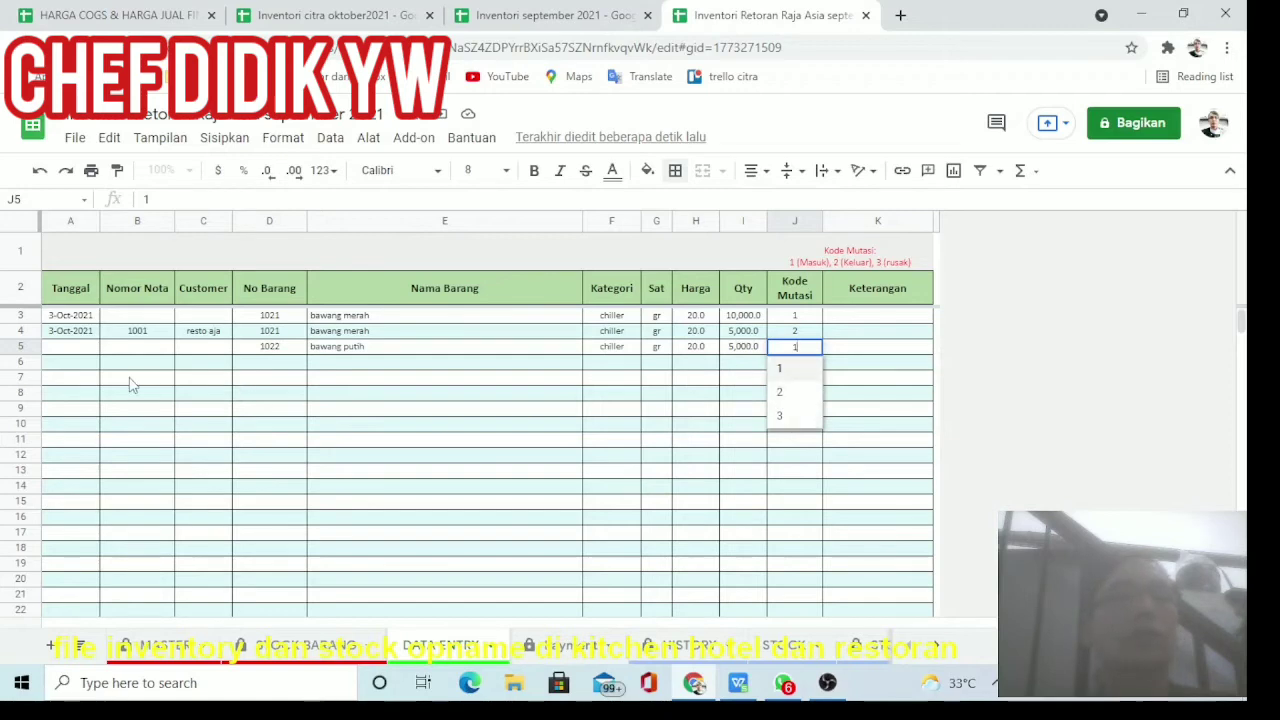
{"action": "double_click", "coordinate": [64, 349]}
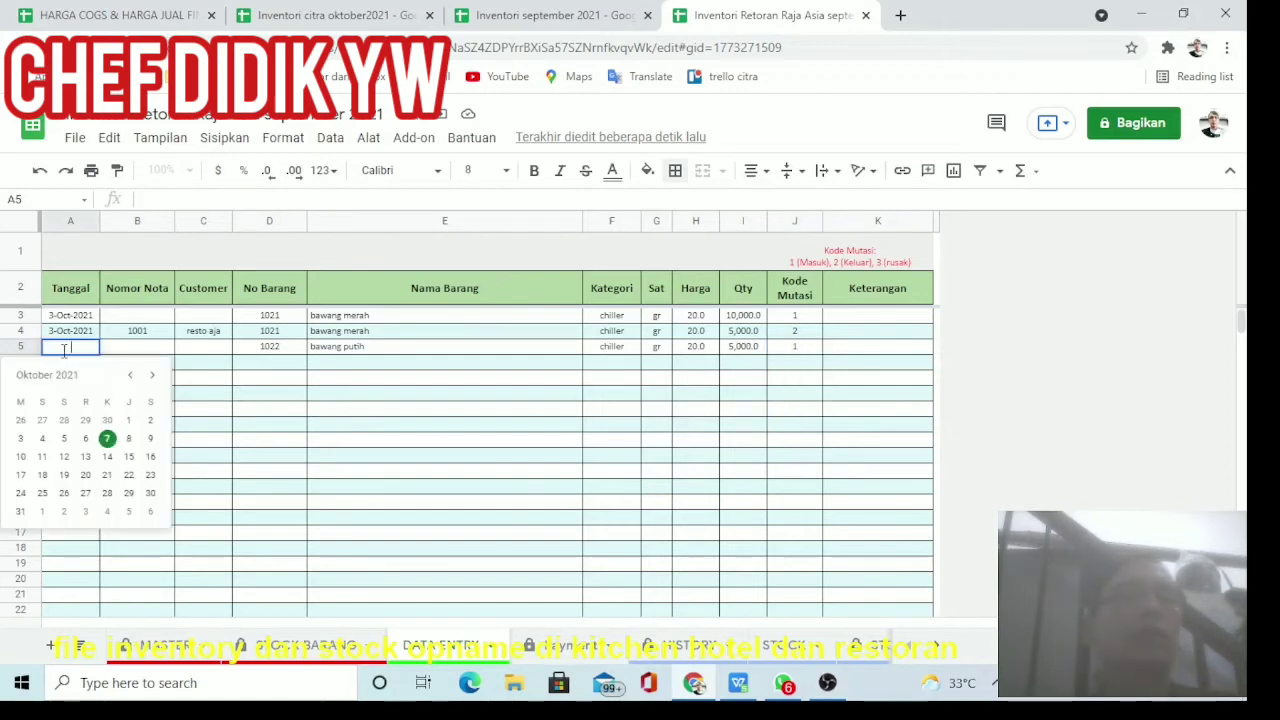
{"action": "left_click", "coordinate": [109, 442]}
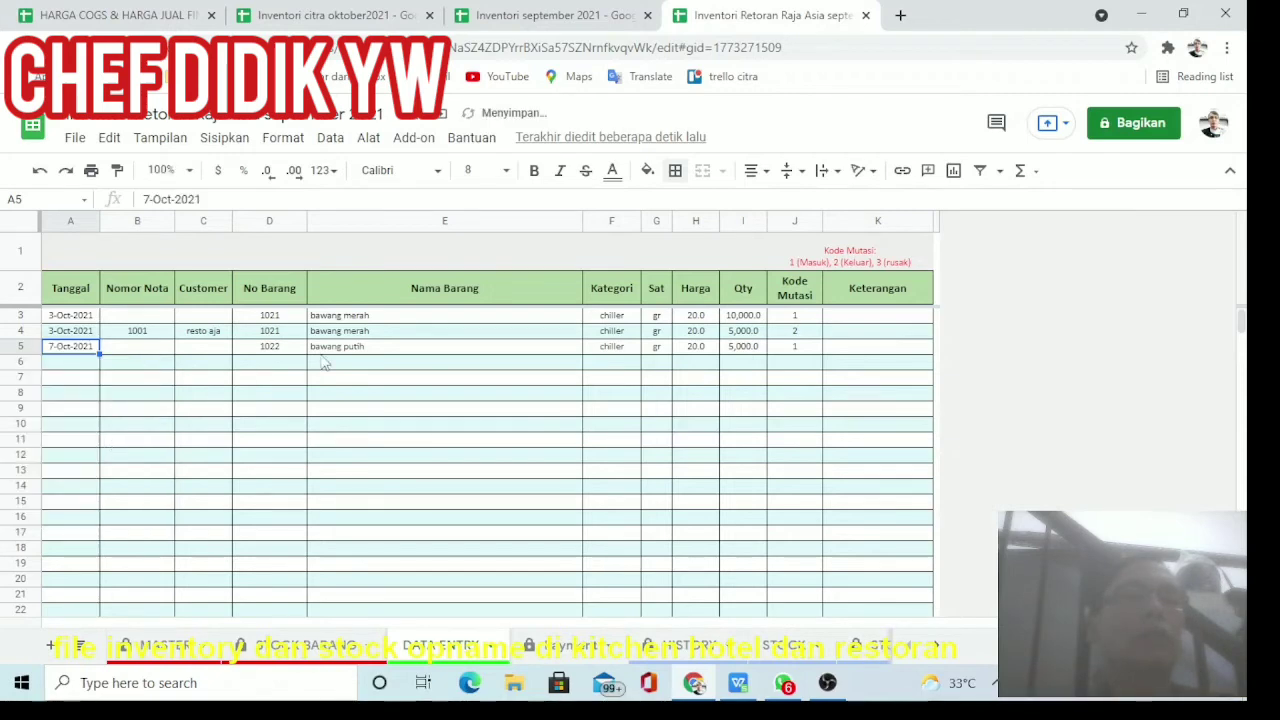
{"action": "left_click", "coordinate": [281, 380]}
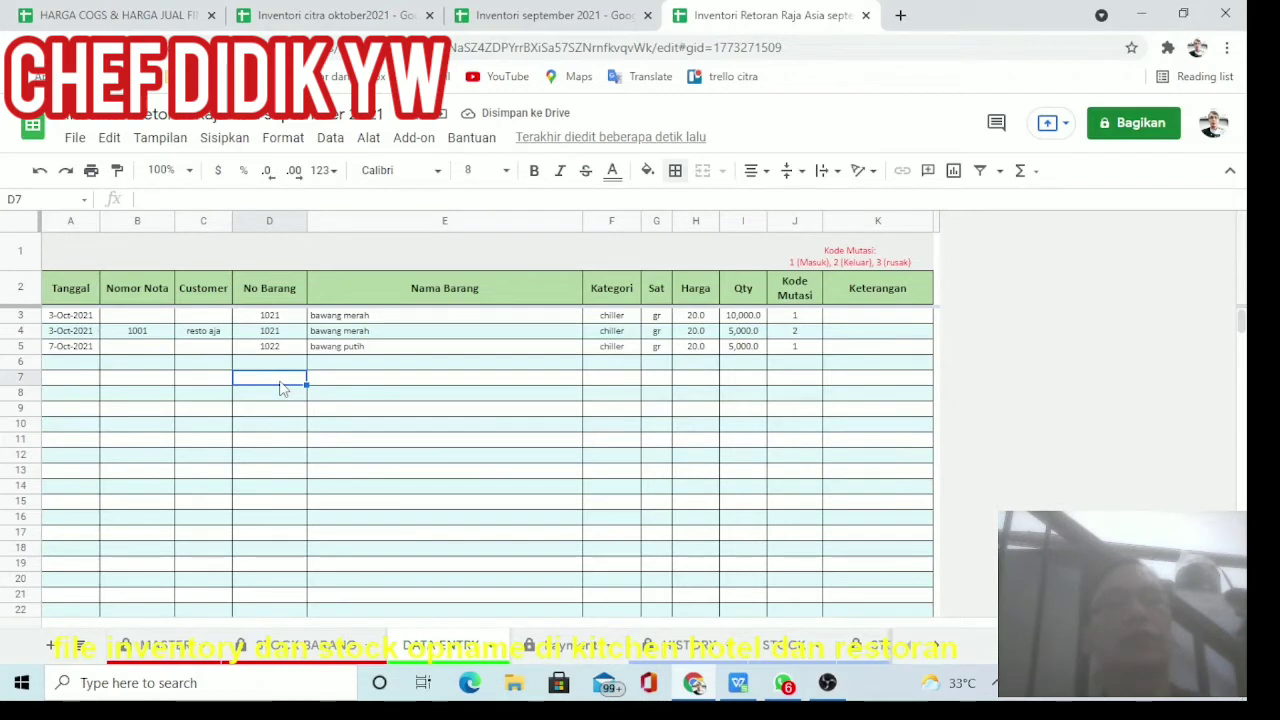
Review row 4's invoice 1001, customer, bawang merah, 5,000 quantity and code 2, then open Nota Pembayaran.
{"action": "left_click", "coordinate": [347, 336]}
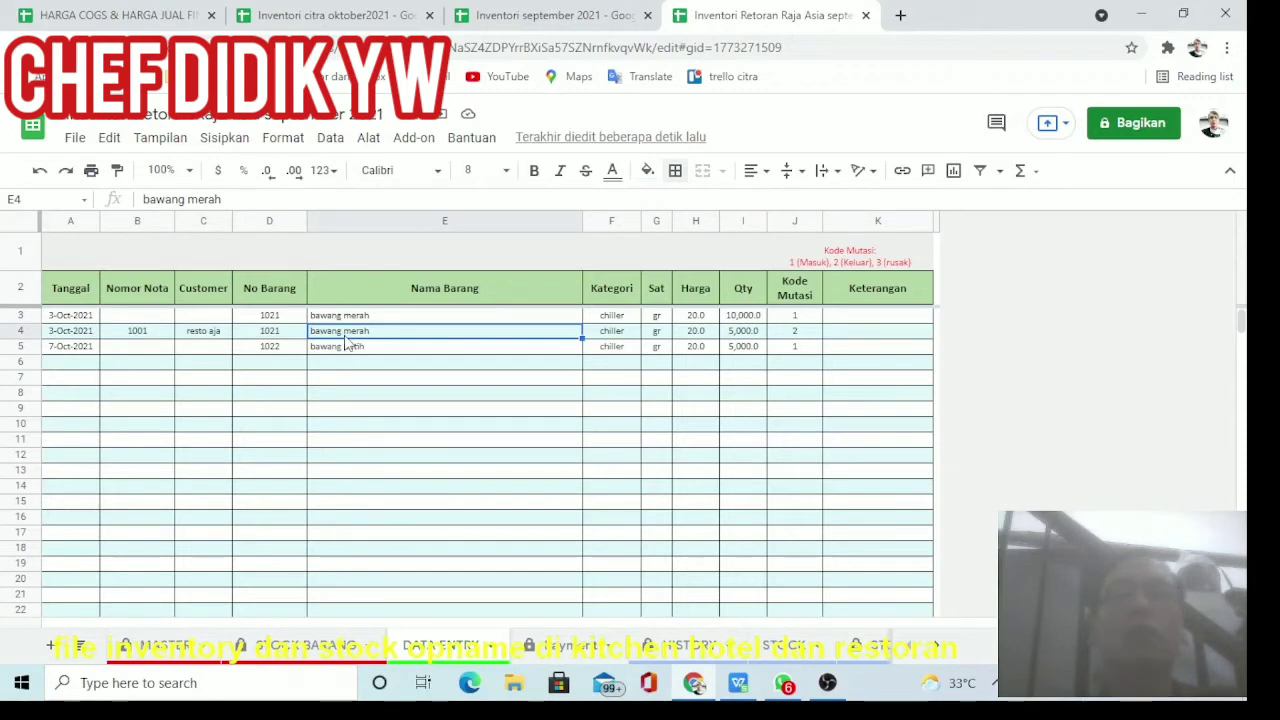
{"action": "left_click", "coordinate": [213, 338]}
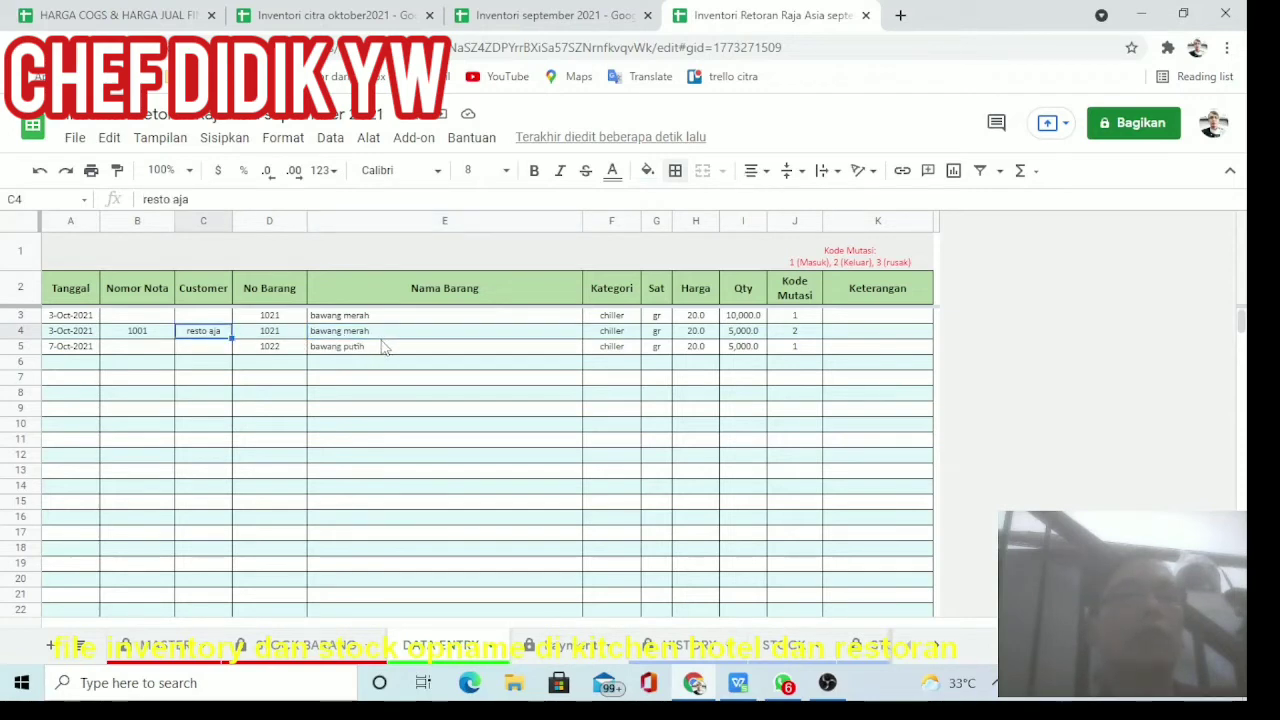
{"action": "key", "text": "Right"}
{"action": "key", "text": "Right"}
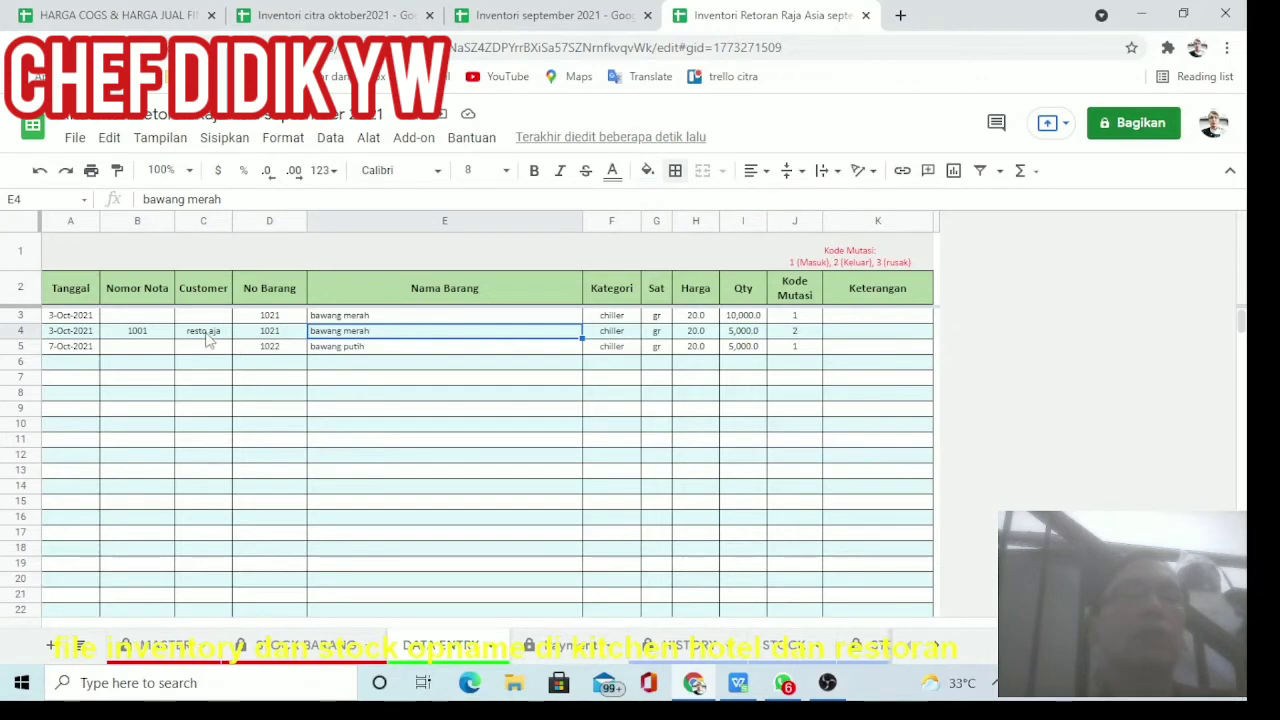
{"action": "left_click", "coordinate": [747, 337]}
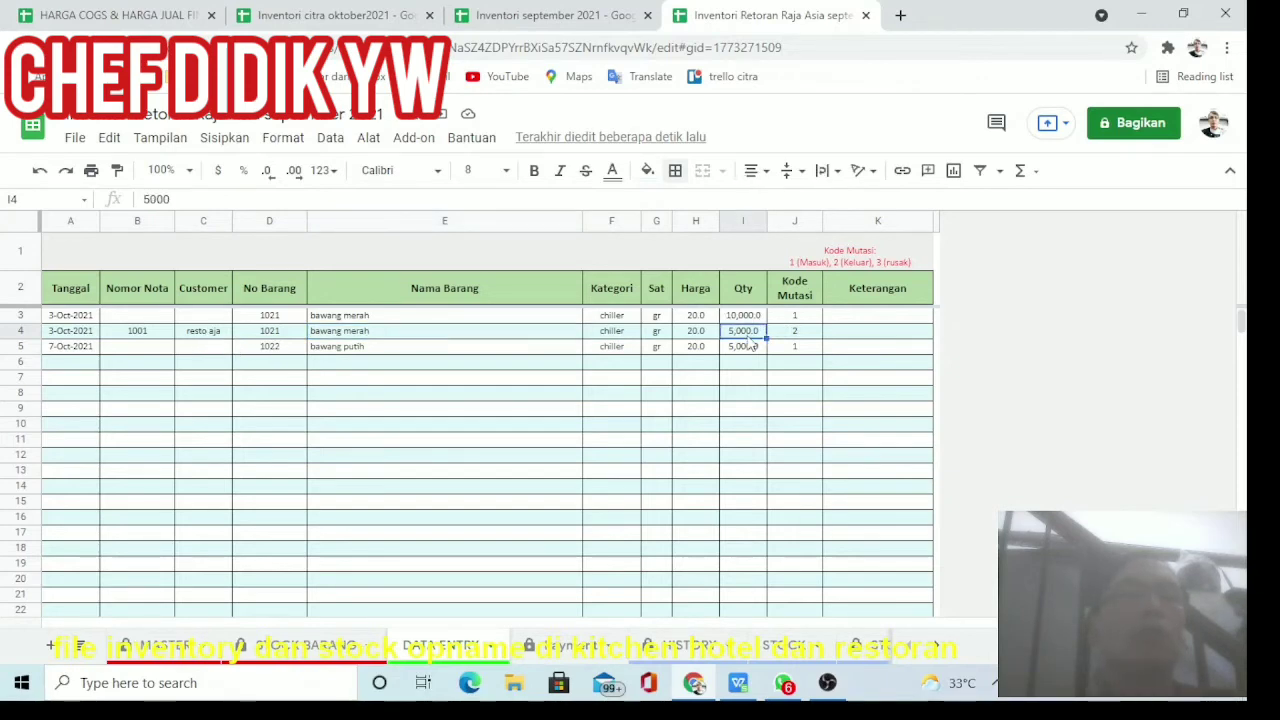
{"action": "left_click", "coordinate": [208, 339]}
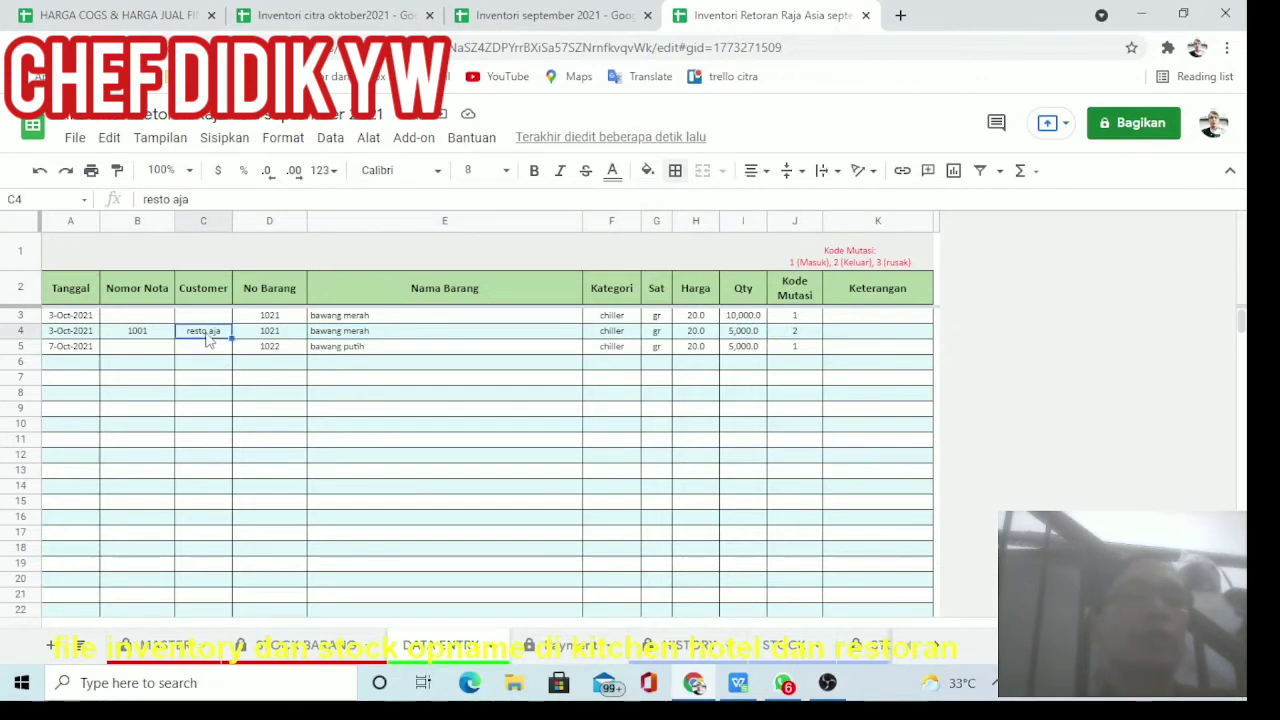
{"action": "left_click", "coordinate": [146, 339]}
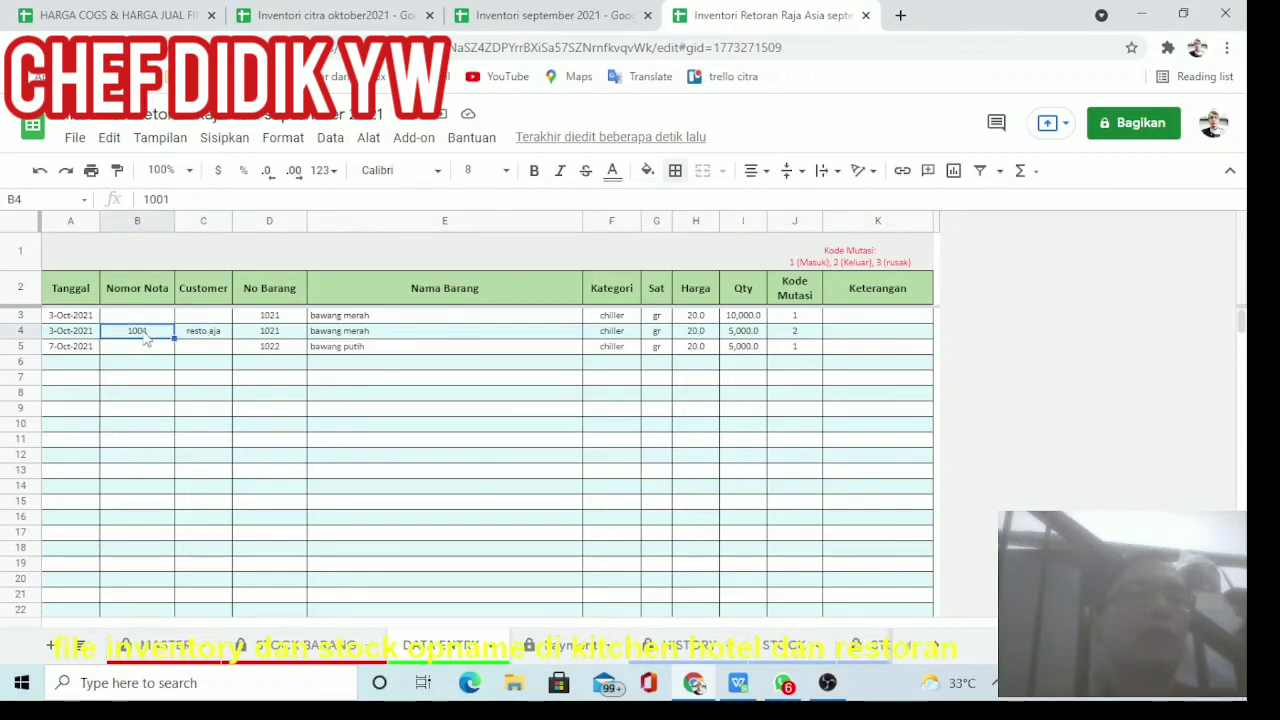
{"action": "left_click", "coordinate": [208, 337]}
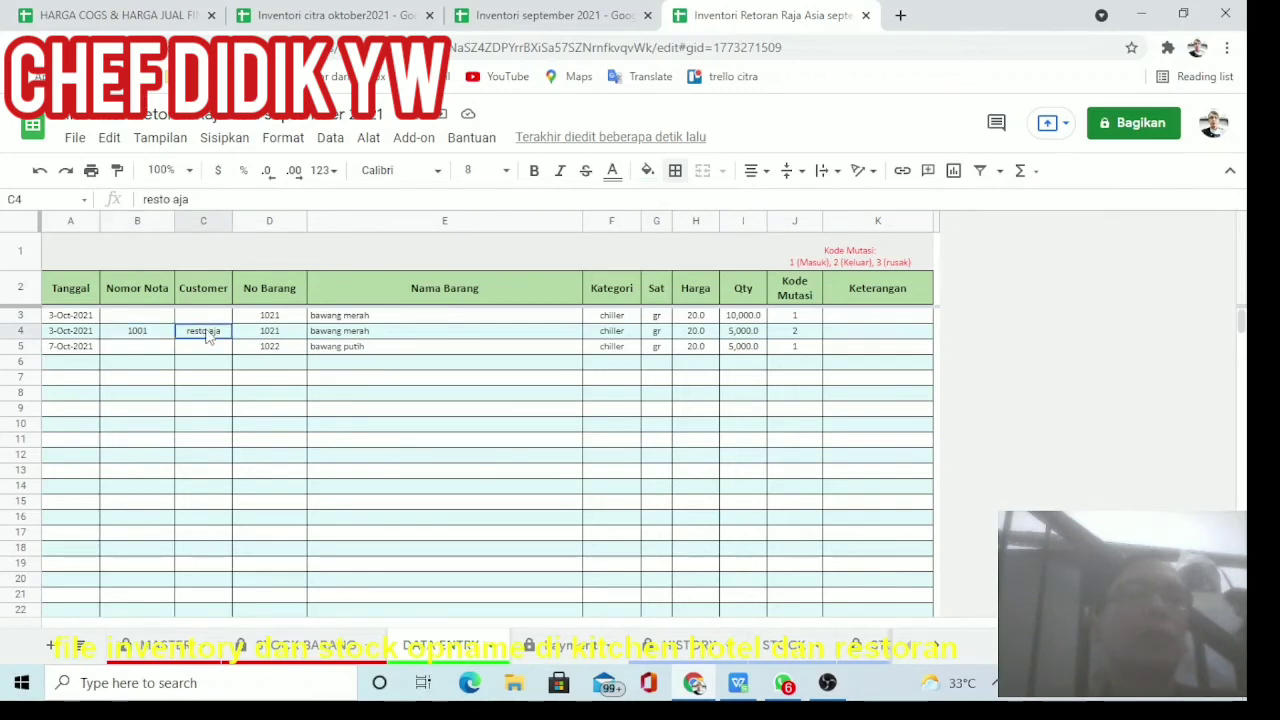
{"action": "left_click", "coordinate": [389, 337]}
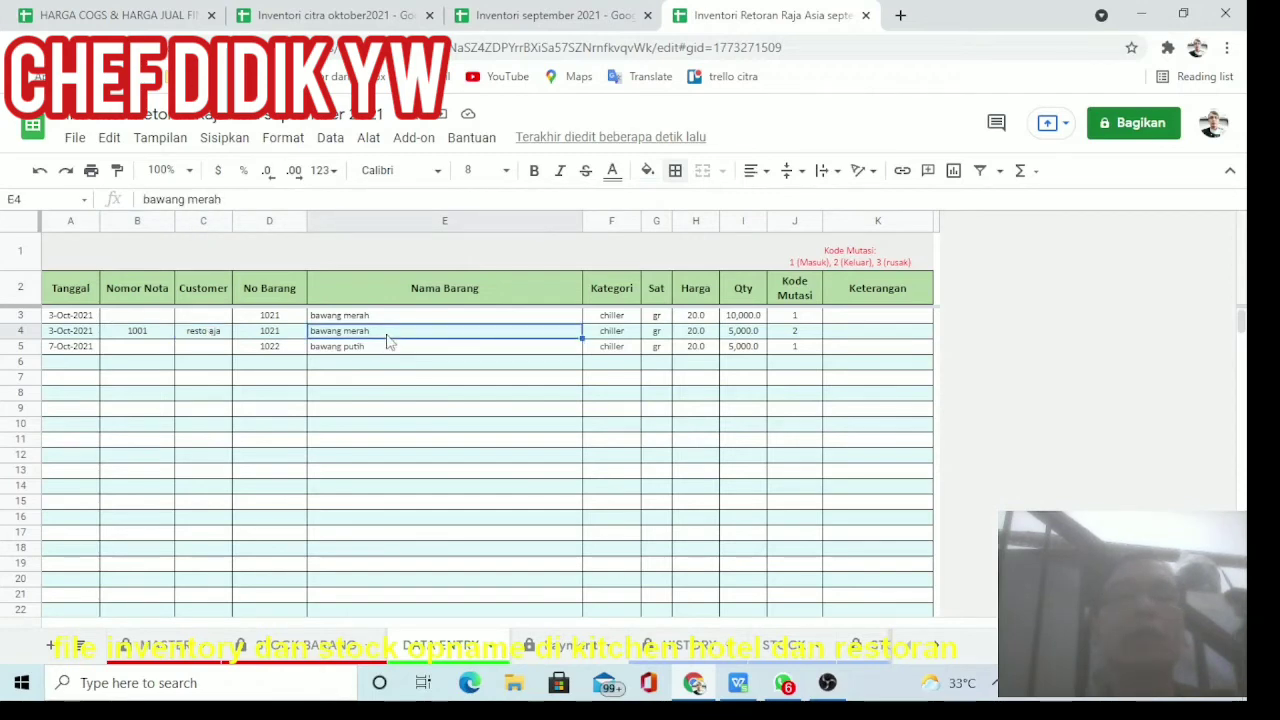
{"action": "left_click", "coordinate": [733, 335]}
{"action": "left_click", "coordinate": [796, 334]}
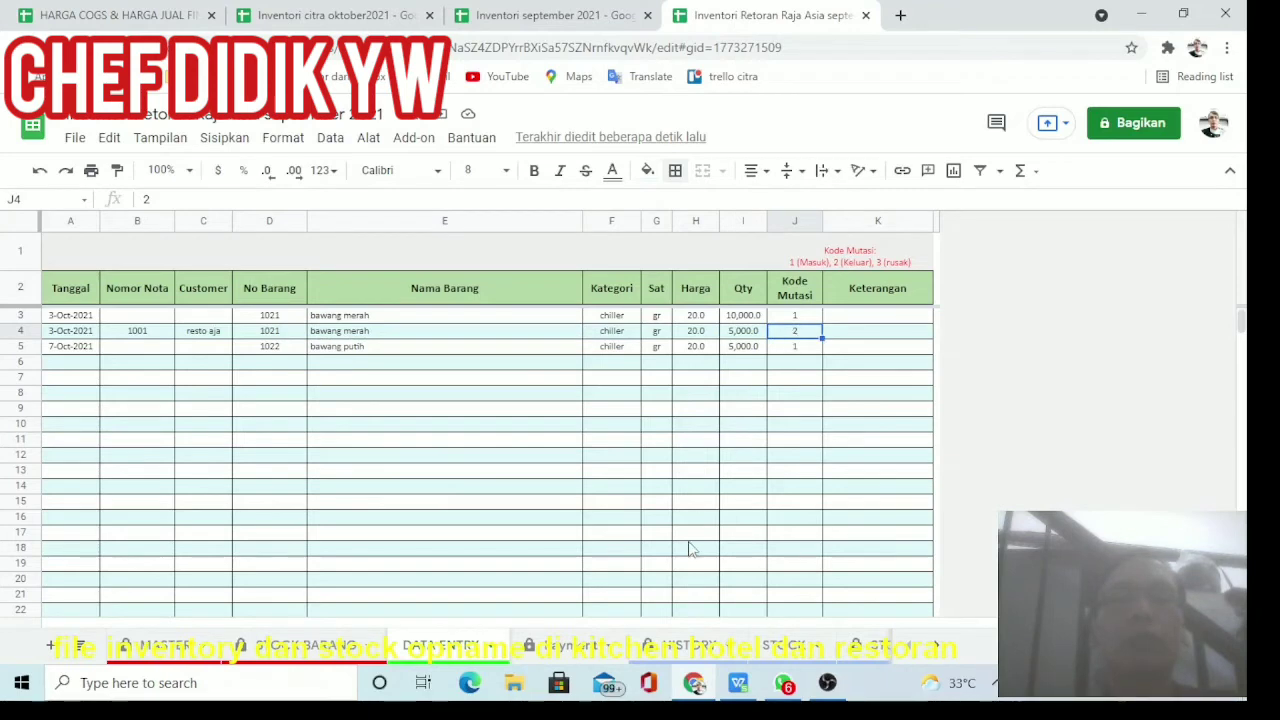
{"action": "left_click", "coordinate": [570, 655]}
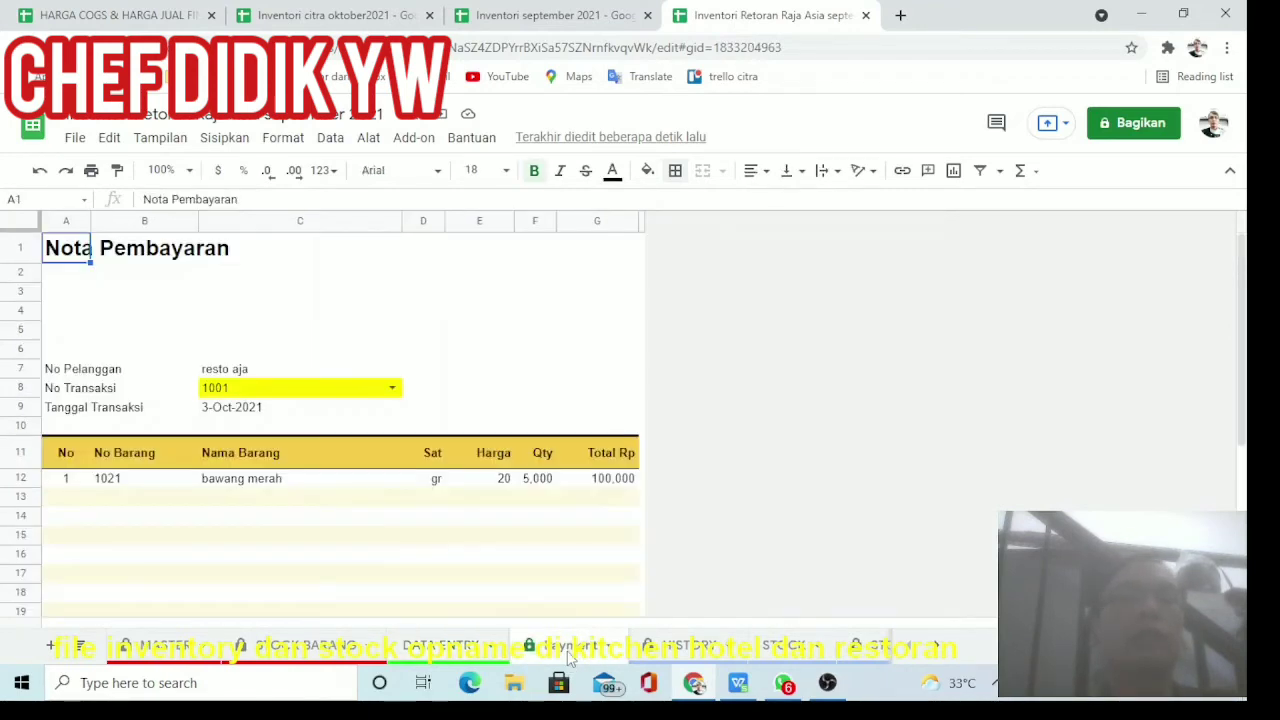
Check the invoice's transaction number options and first-line Total Rp, then return to DATA ENTRY.
{"action": "left_click", "coordinate": [392, 388]}
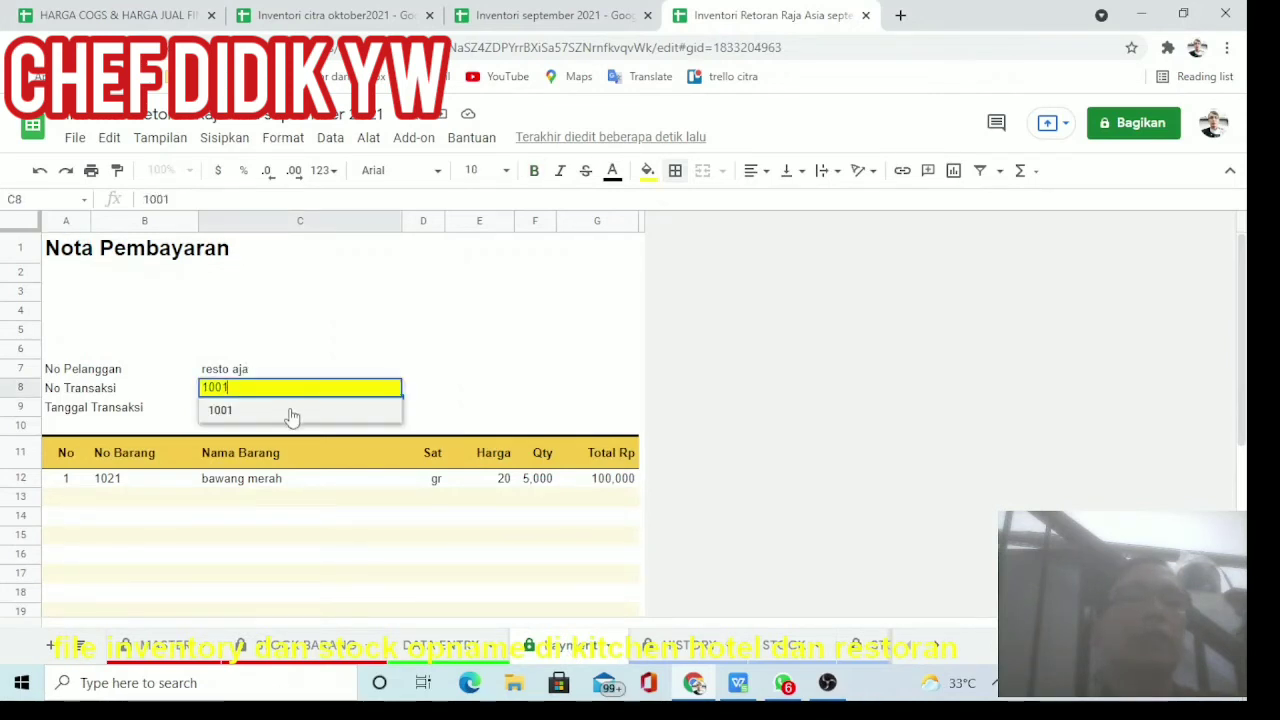
{"action": "left_click", "coordinate": [258, 418]}
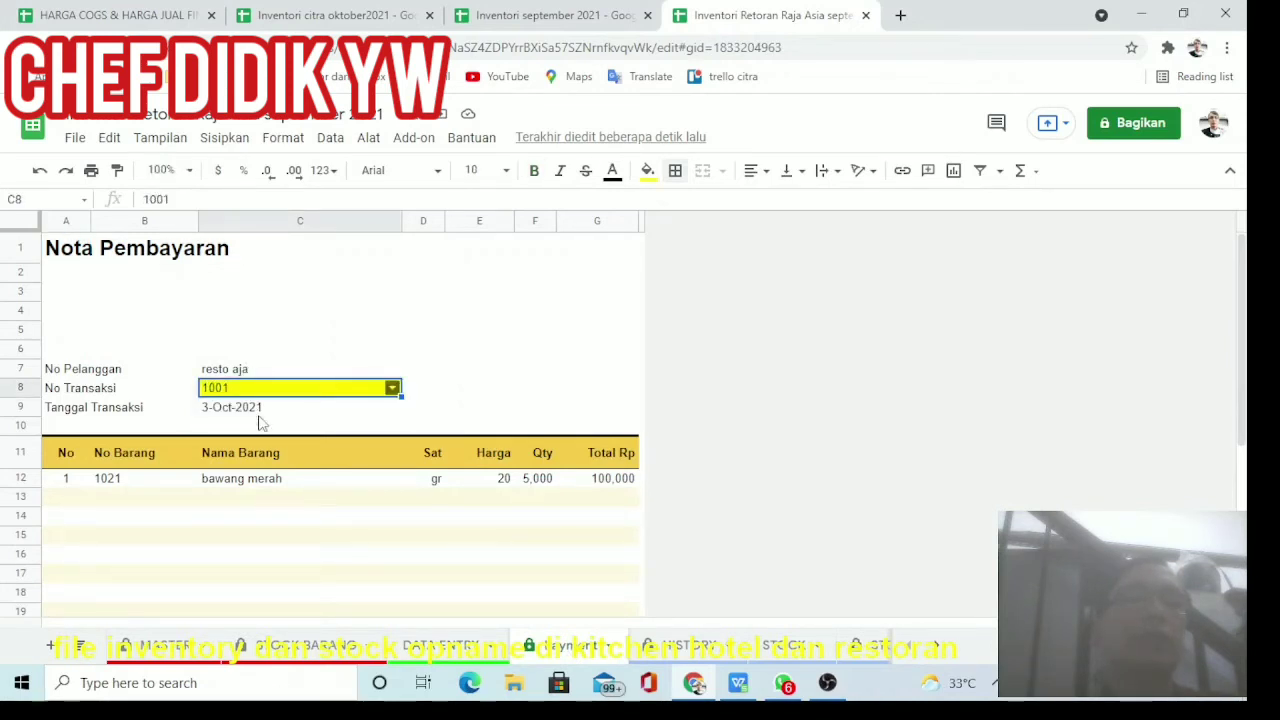
{"action": "left_click", "coordinate": [340, 500]}
{"action": "left_click", "coordinate": [615, 481]}
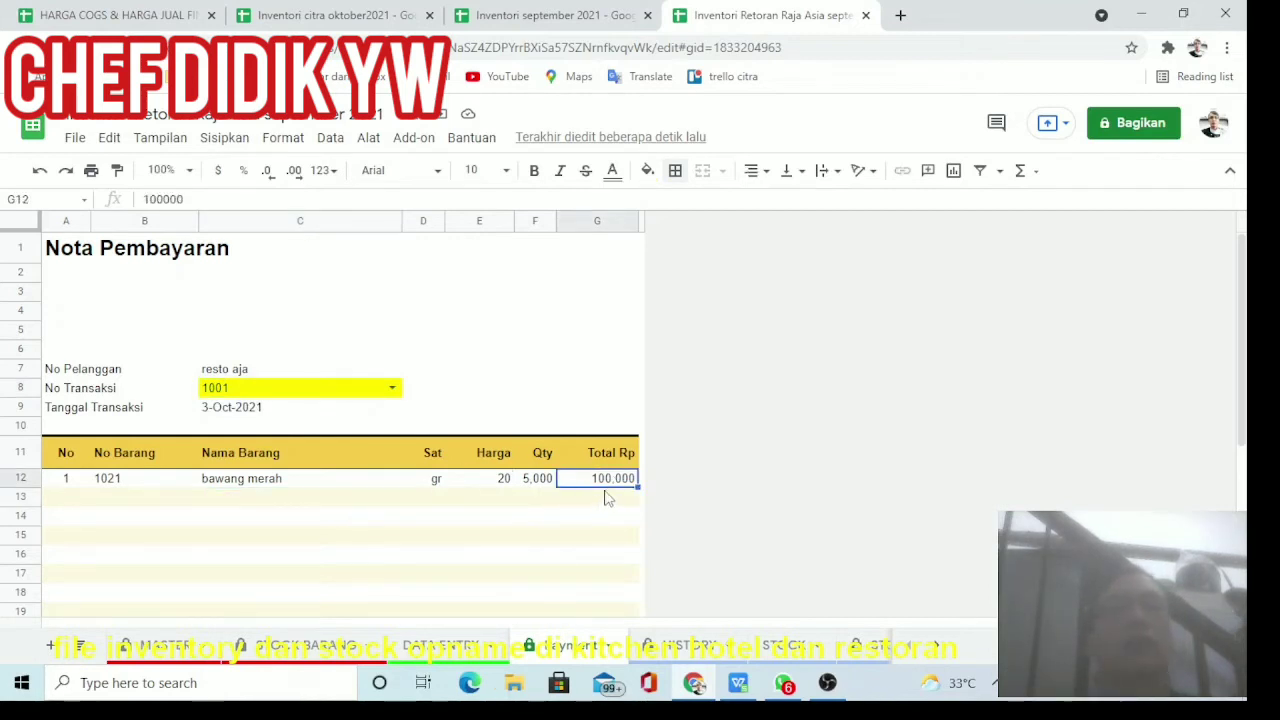
{"action": "left_click", "coordinate": [450, 653]}
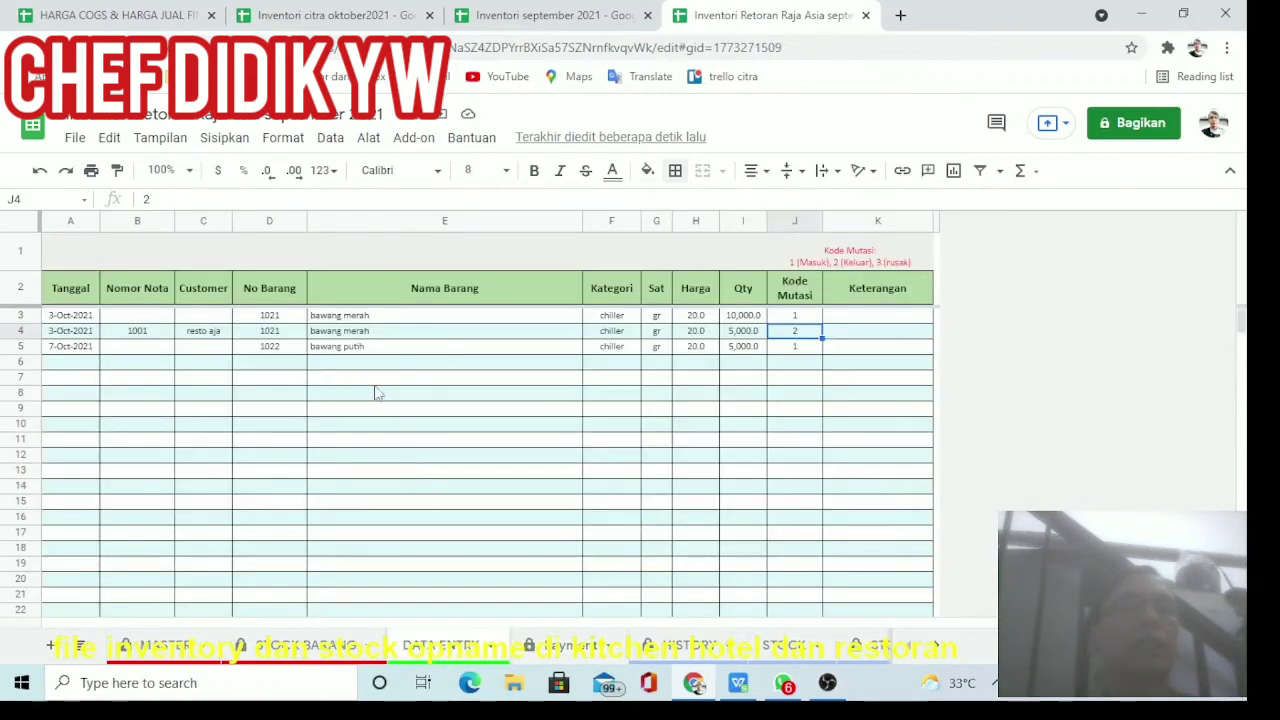
Enter customer raja thai, invoice 1002 and item bawang putih in row 6.
{"action": "left_click", "coordinate": [350, 365]}
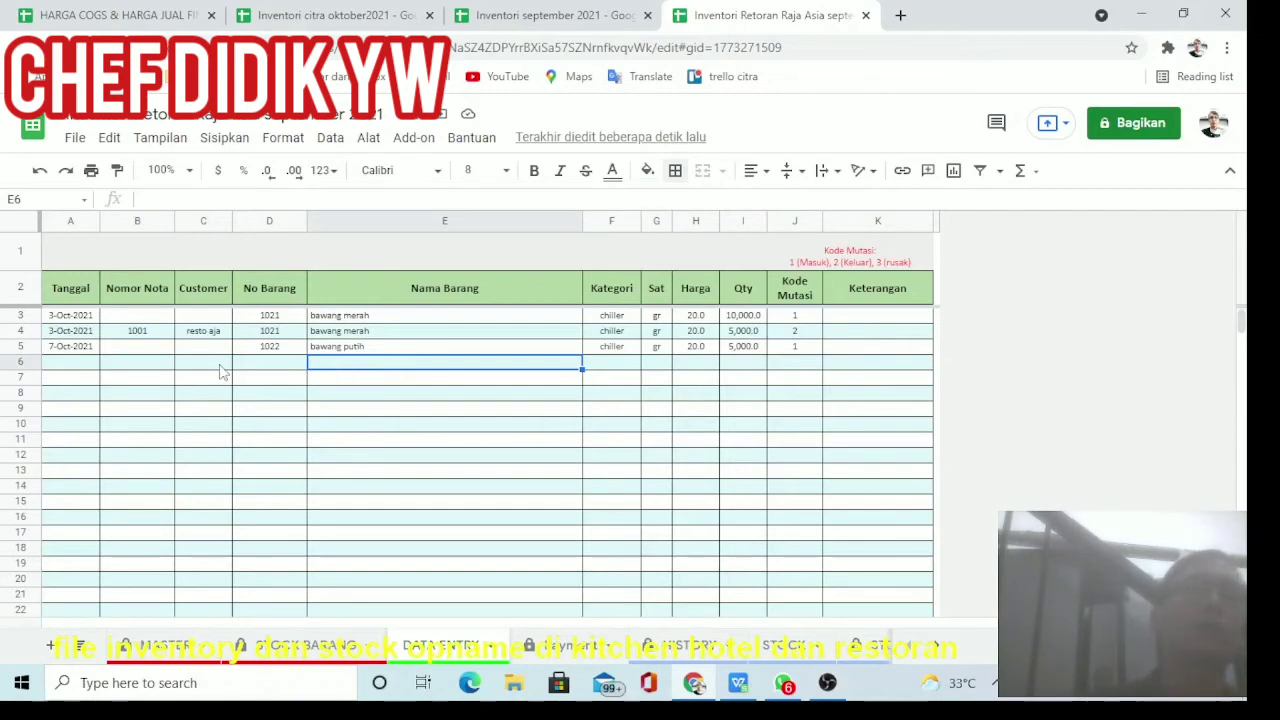
{"action": "left_click", "coordinate": [220, 366]}
{"action": "type", "text": "raj"}
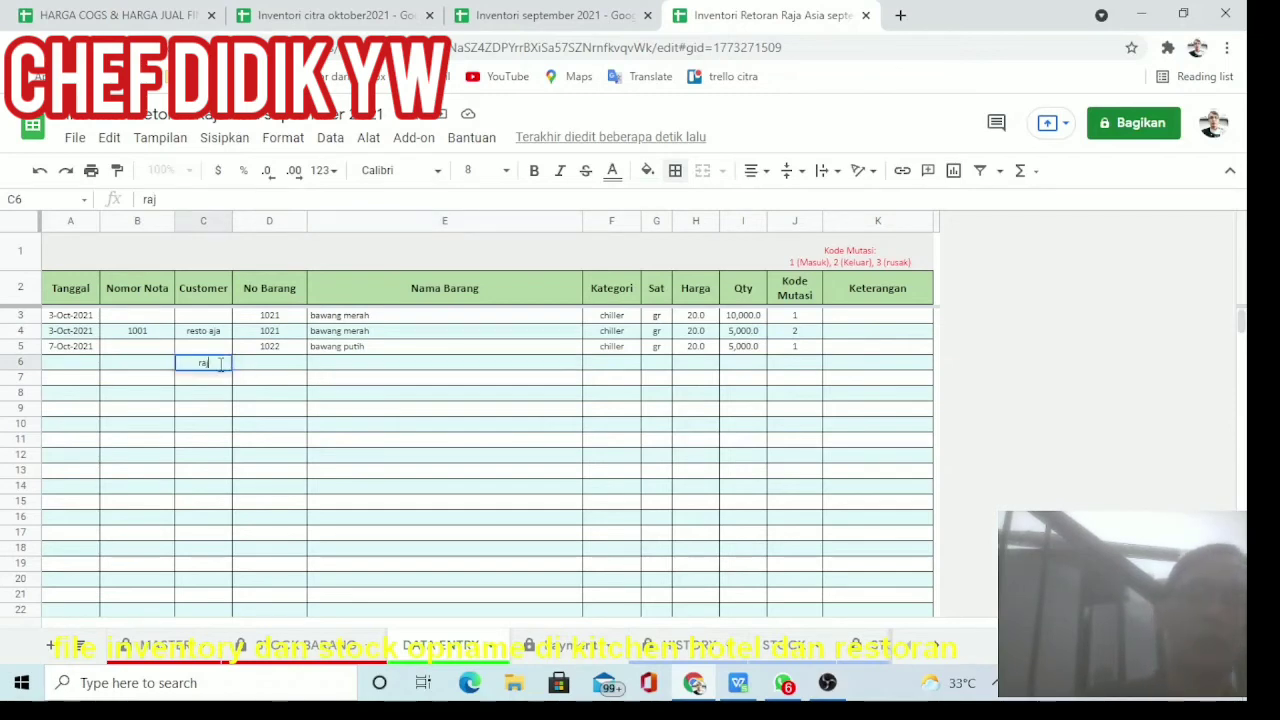
{"action": "type", "text": "a thai"}
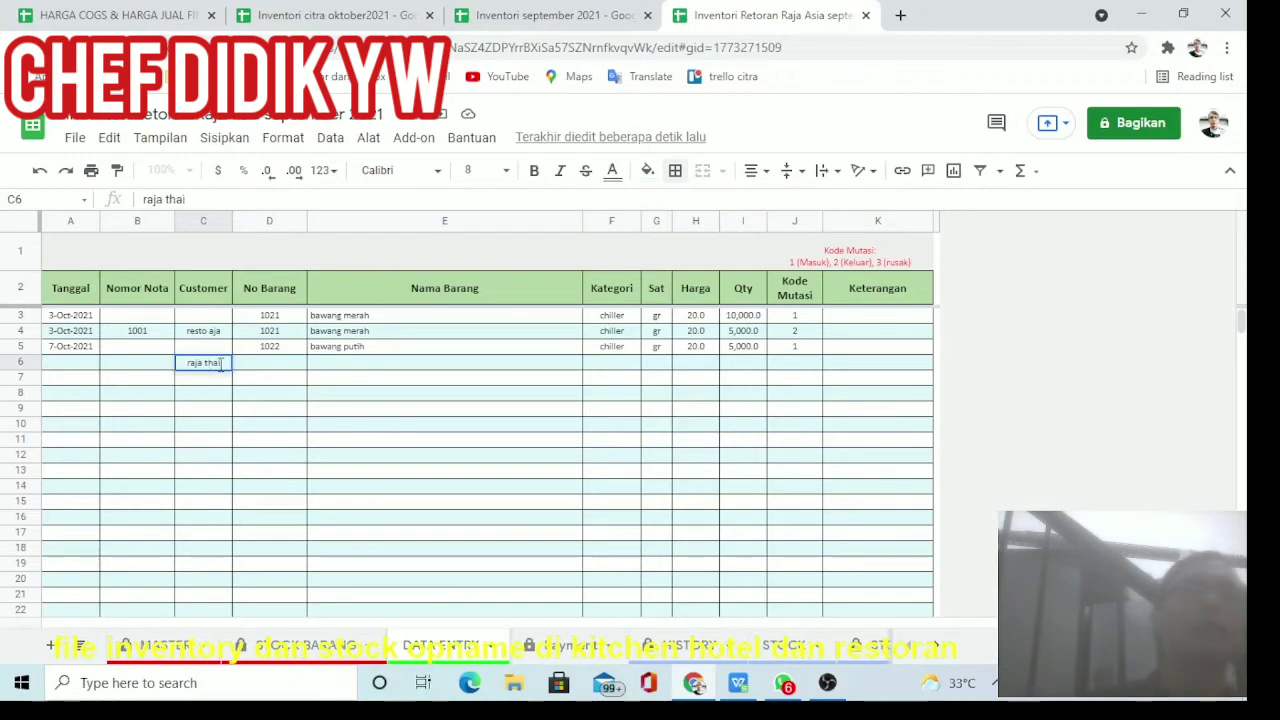
{"action": "left_click", "coordinate": [141, 365]}
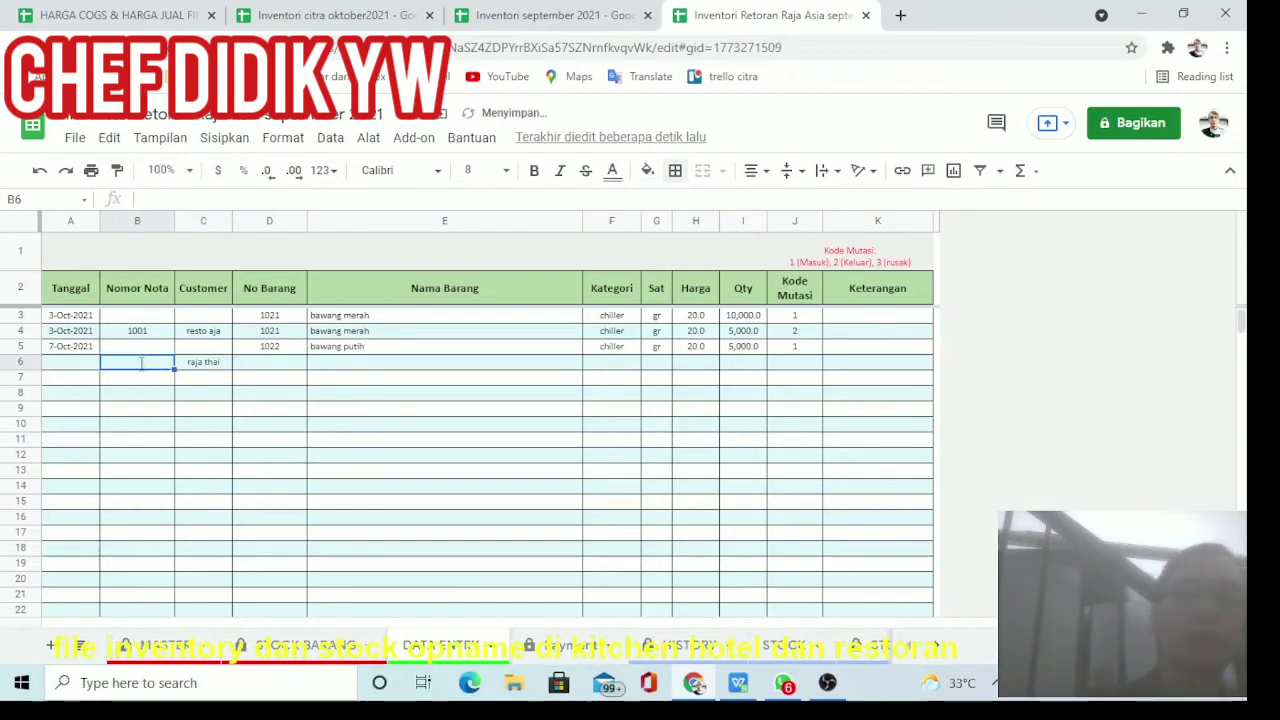
{"action": "type", "text": "1002"}
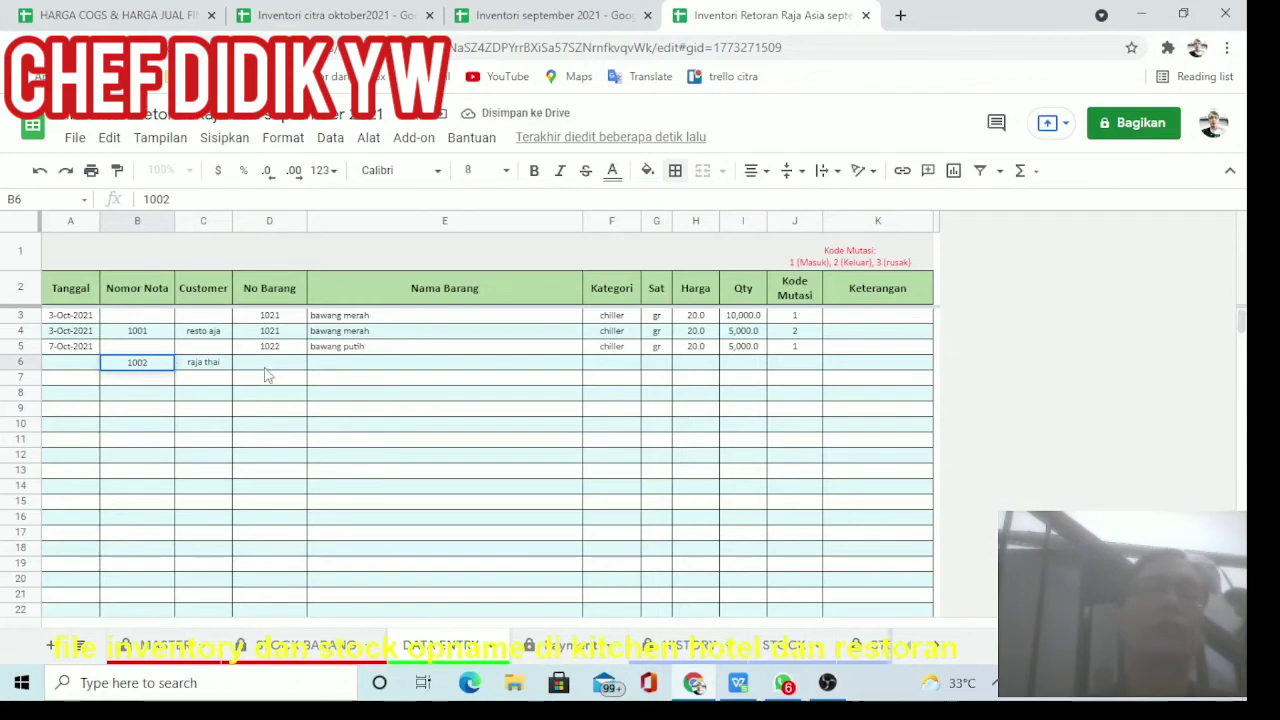
{"action": "left_click", "coordinate": [343, 368]}
{"action": "type", "text": "ba"}
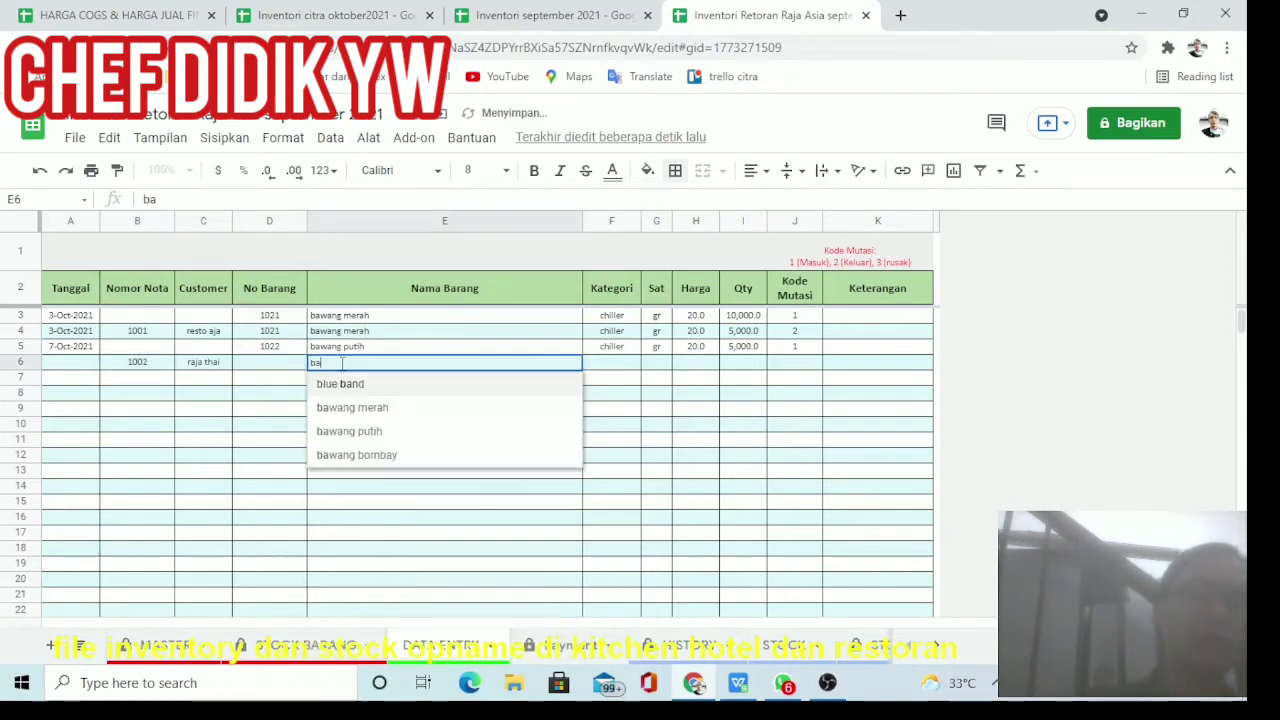
{"action": "type", "text": "wa"}
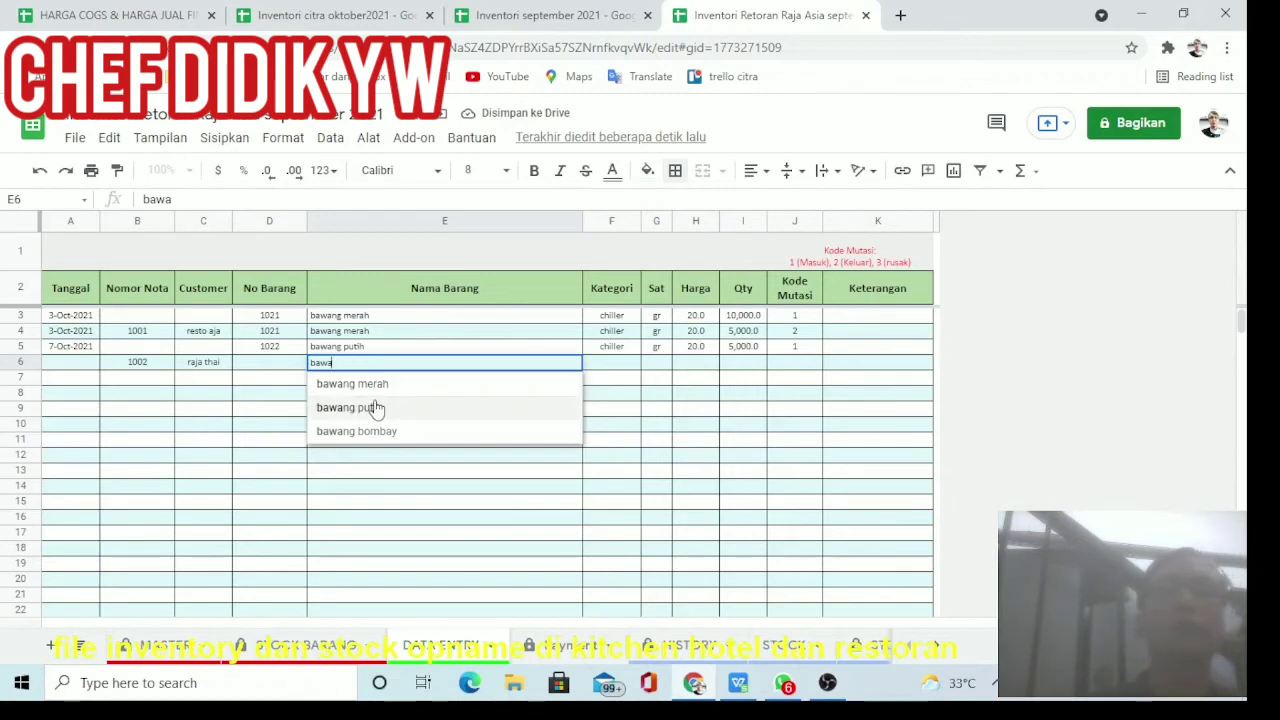
{"action": "left_click", "coordinate": [376, 408]}
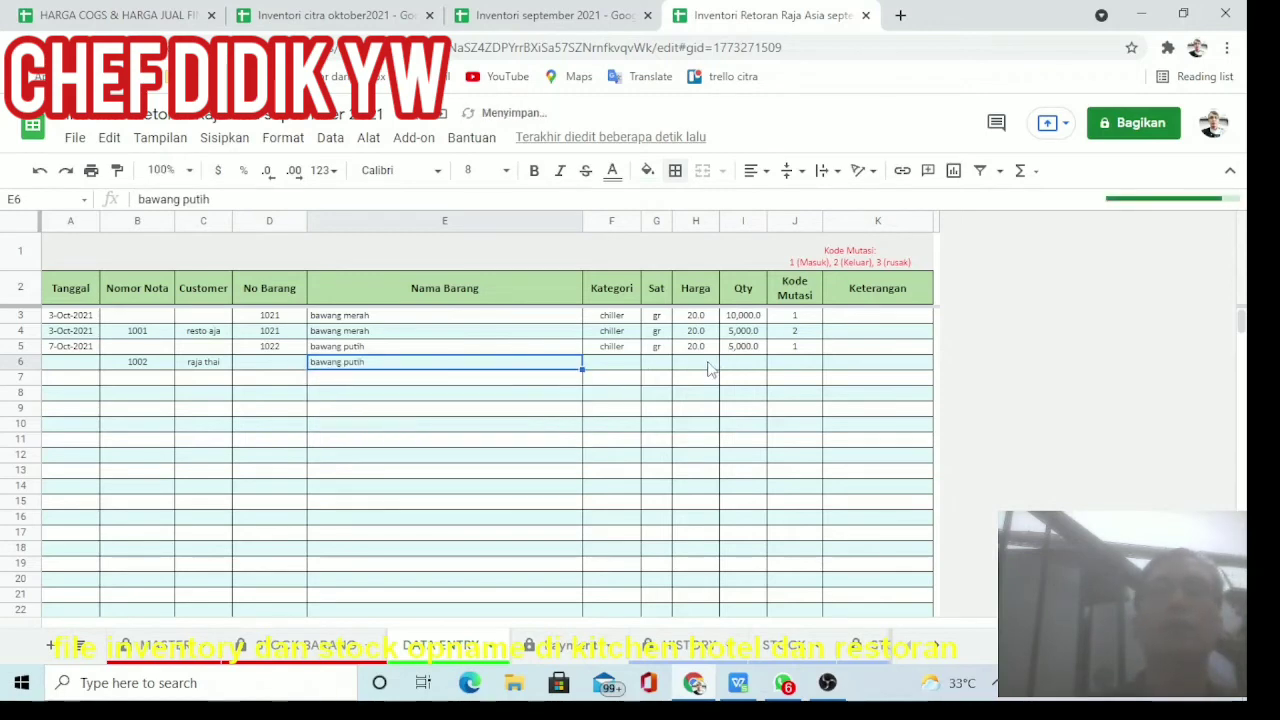
Give row 6 a quantity of 2,000, mutation code 2 and the date 7 Oct 2021.
{"action": "left_click", "coordinate": [708, 368]}
{"action": "left_click", "coordinate": [731, 365]}
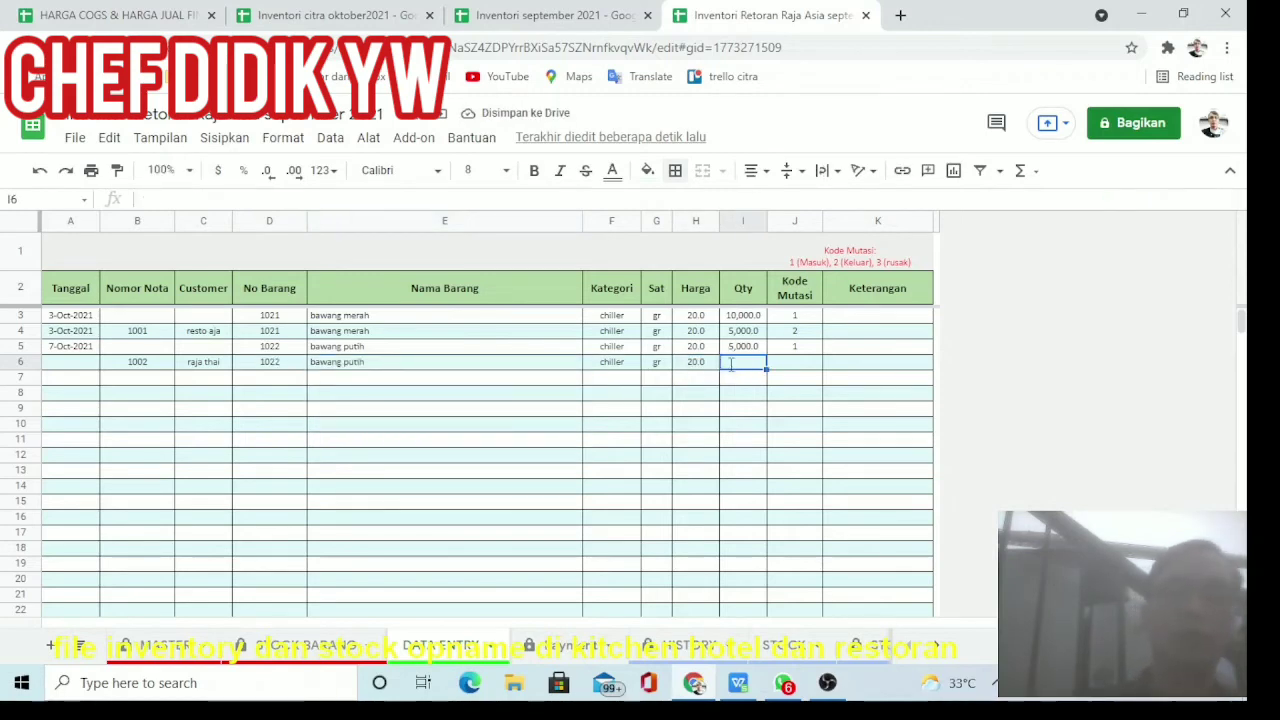
{"action": "type", "text": "2,000"}
{"action": "key", "text": "Tab"}
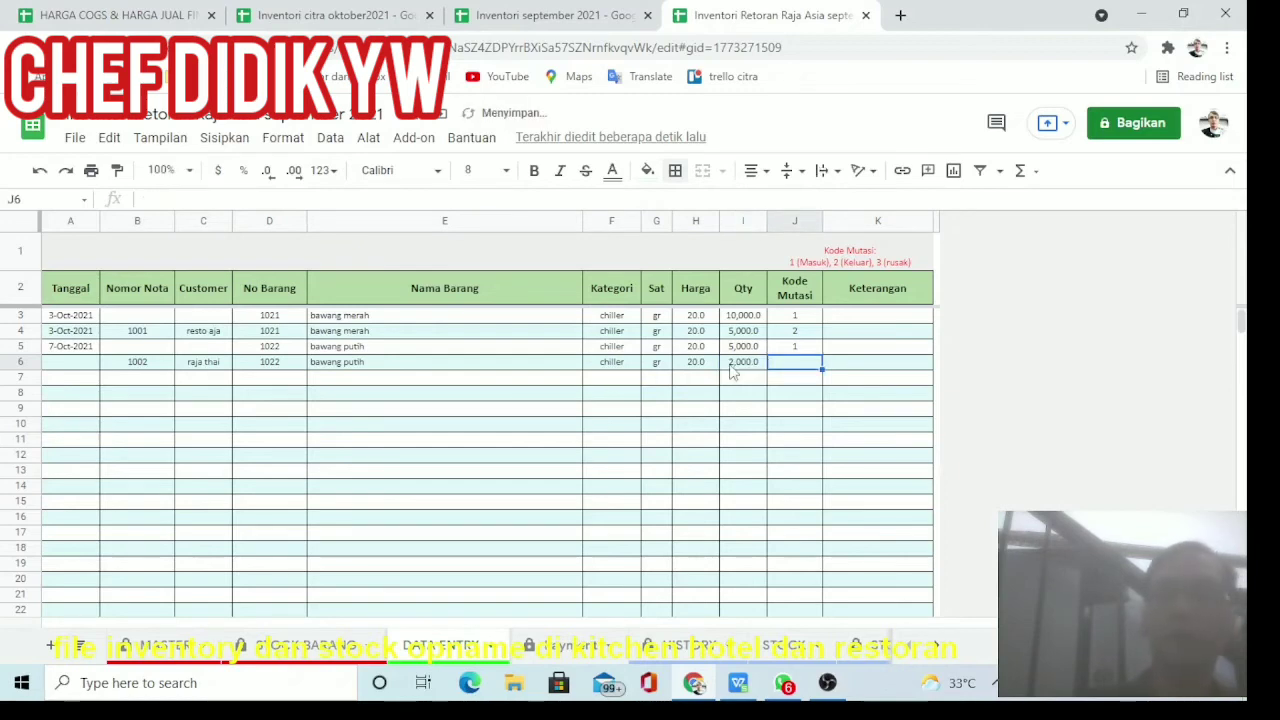
{"action": "type", "text": "2"}
{"action": "key", "text": "Return"}
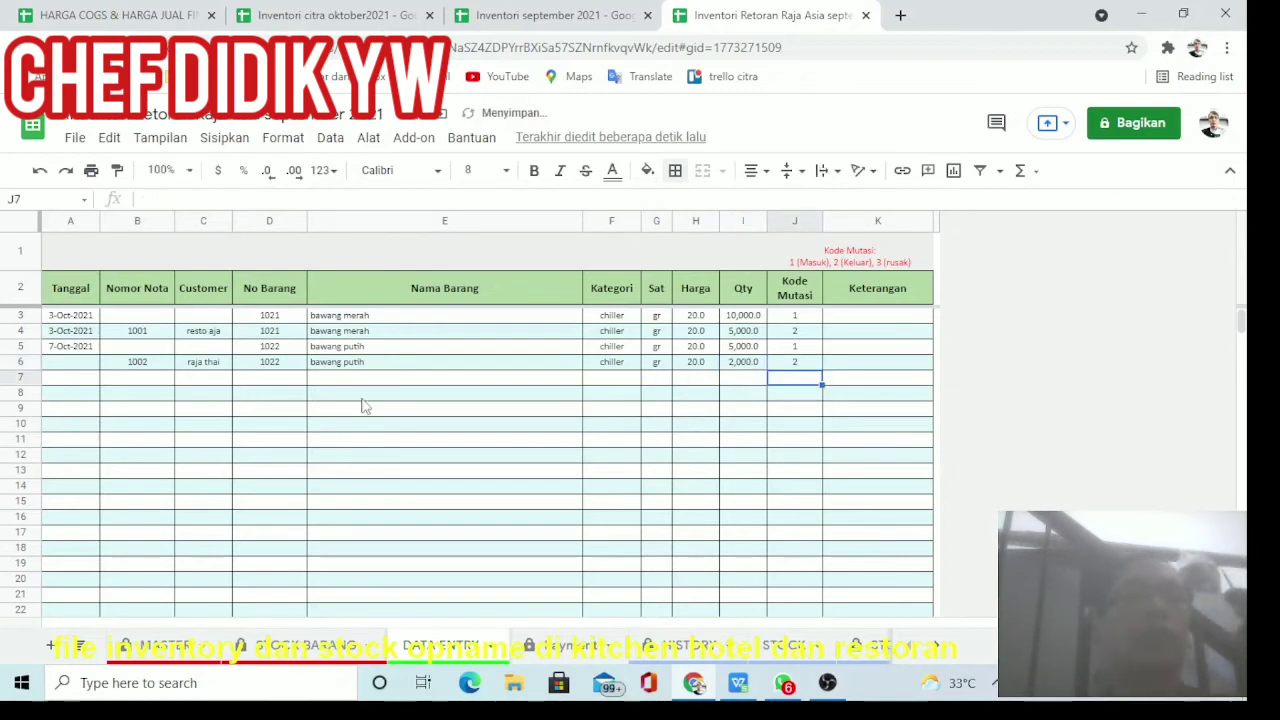
{"action": "double_click", "coordinate": [84, 362]}
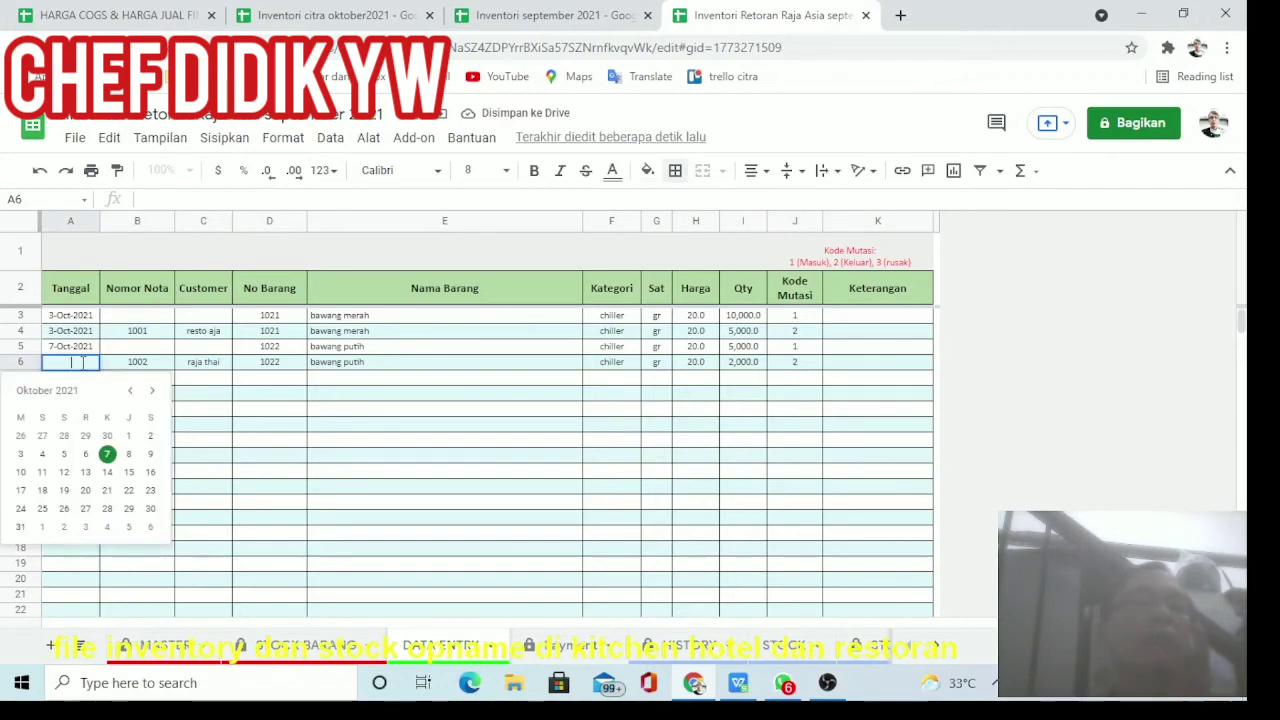
{"action": "left_click", "coordinate": [107, 455]}
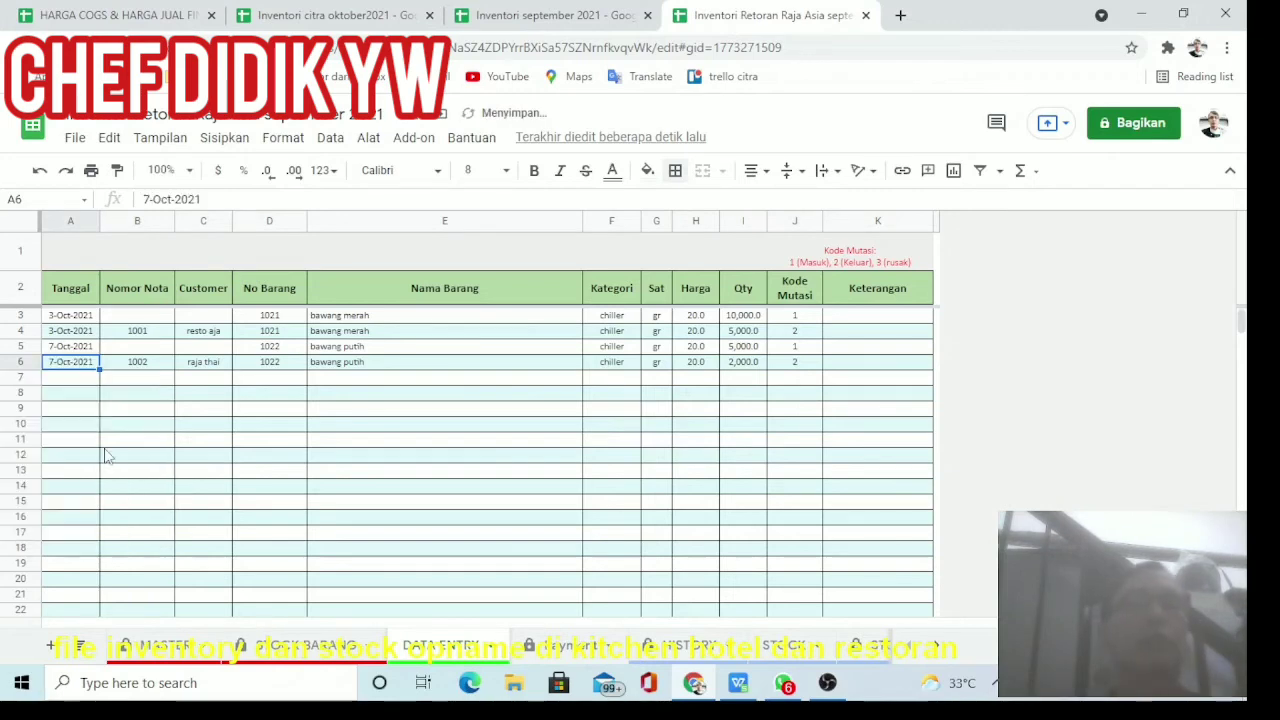
{"action": "left_click", "coordinate": [369, 397]}
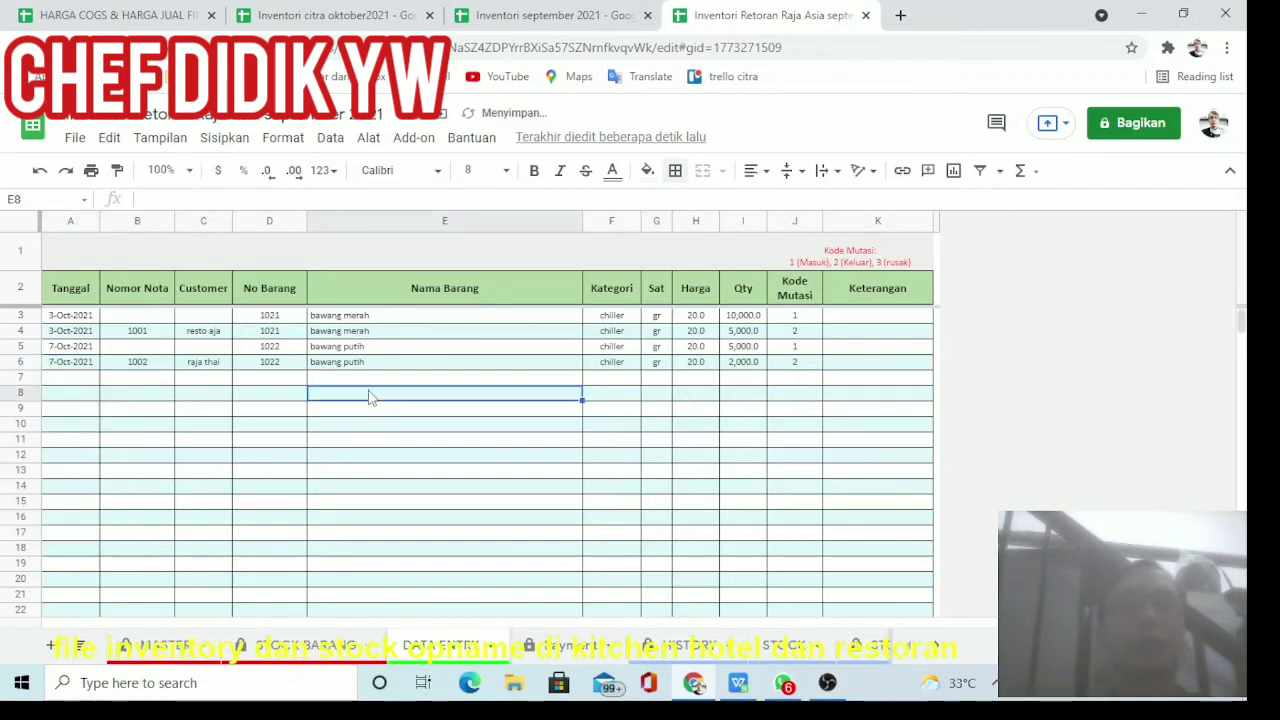
Select transaction 1002 on the Nota Pembayaran sheet to show its 40,000 invoice.
{"action": "left_click", "coordinate": [557, 648]}
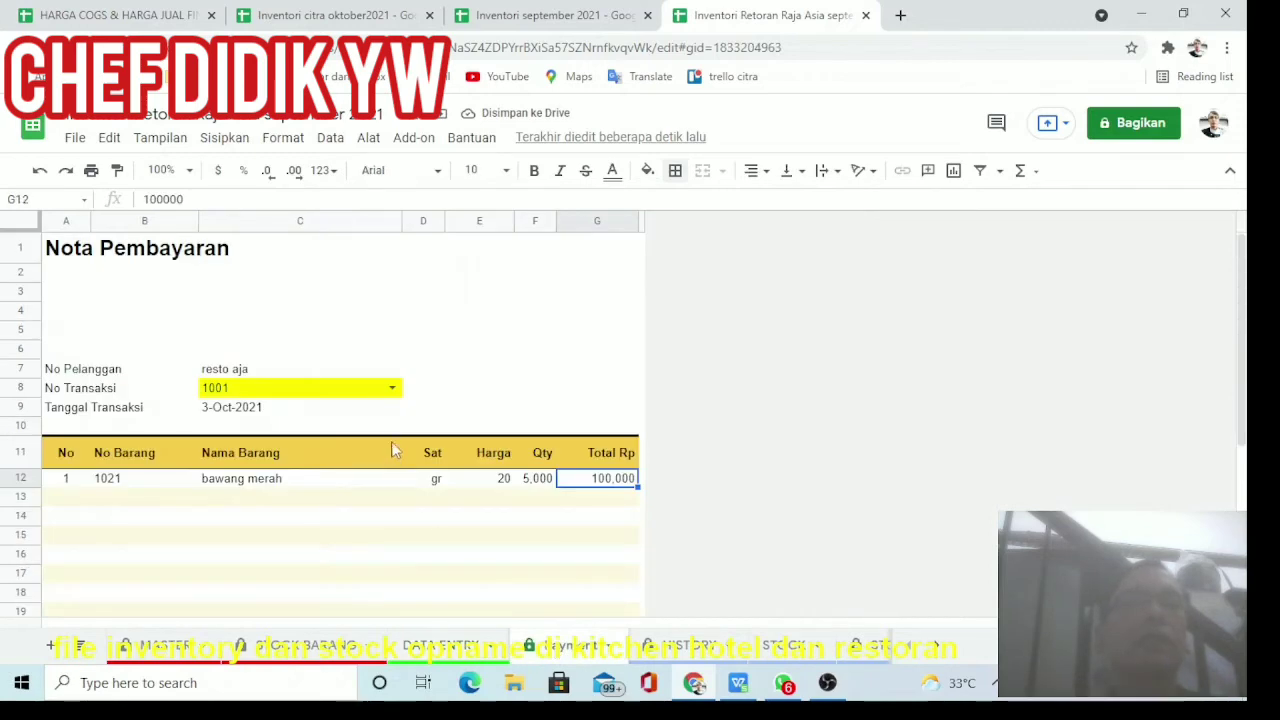
{"action": "left_click", "coordinate": [392, 388]}
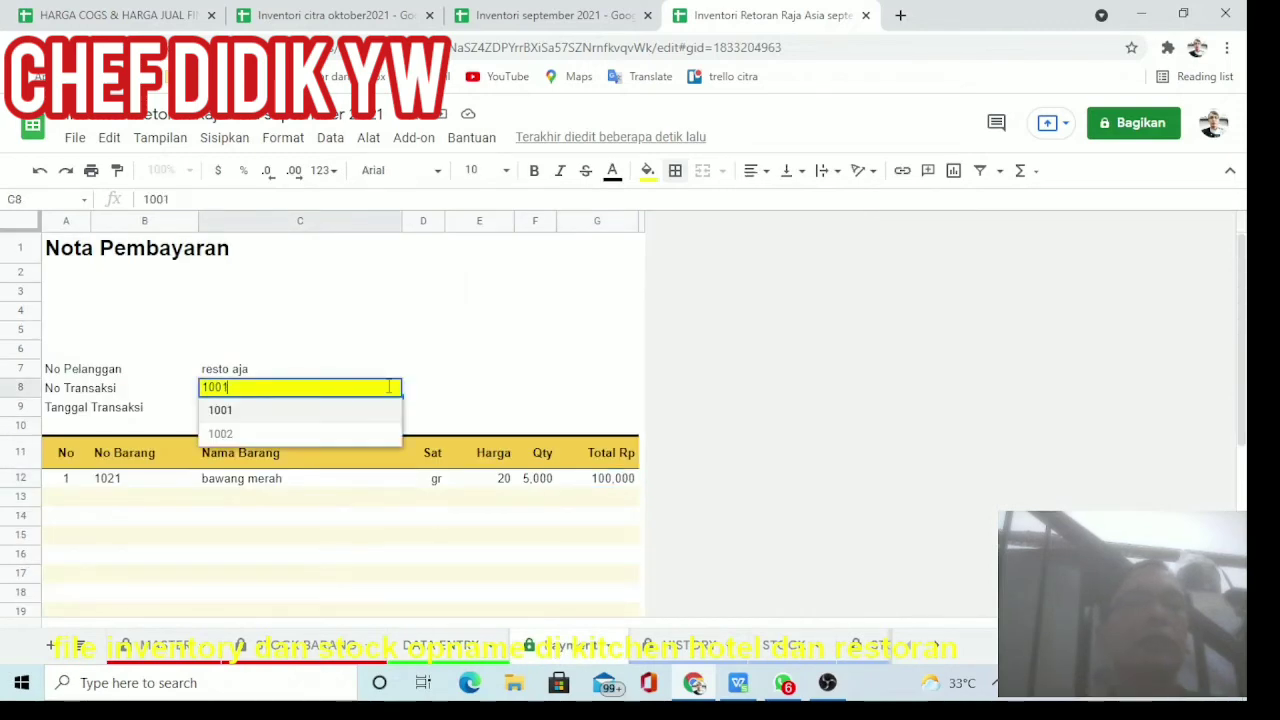
{"action": "left_click", "coordinate": [245, 447]}
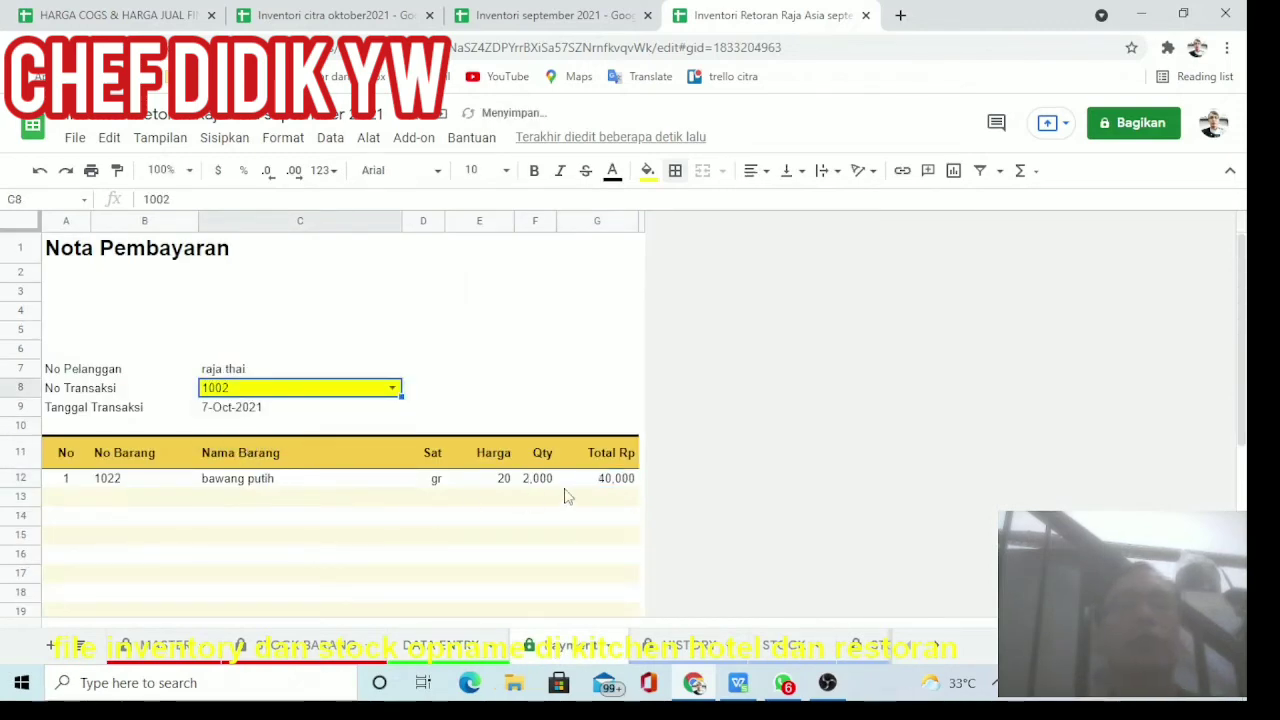
{"action": "left_click", "coordinate": [621, 485]}
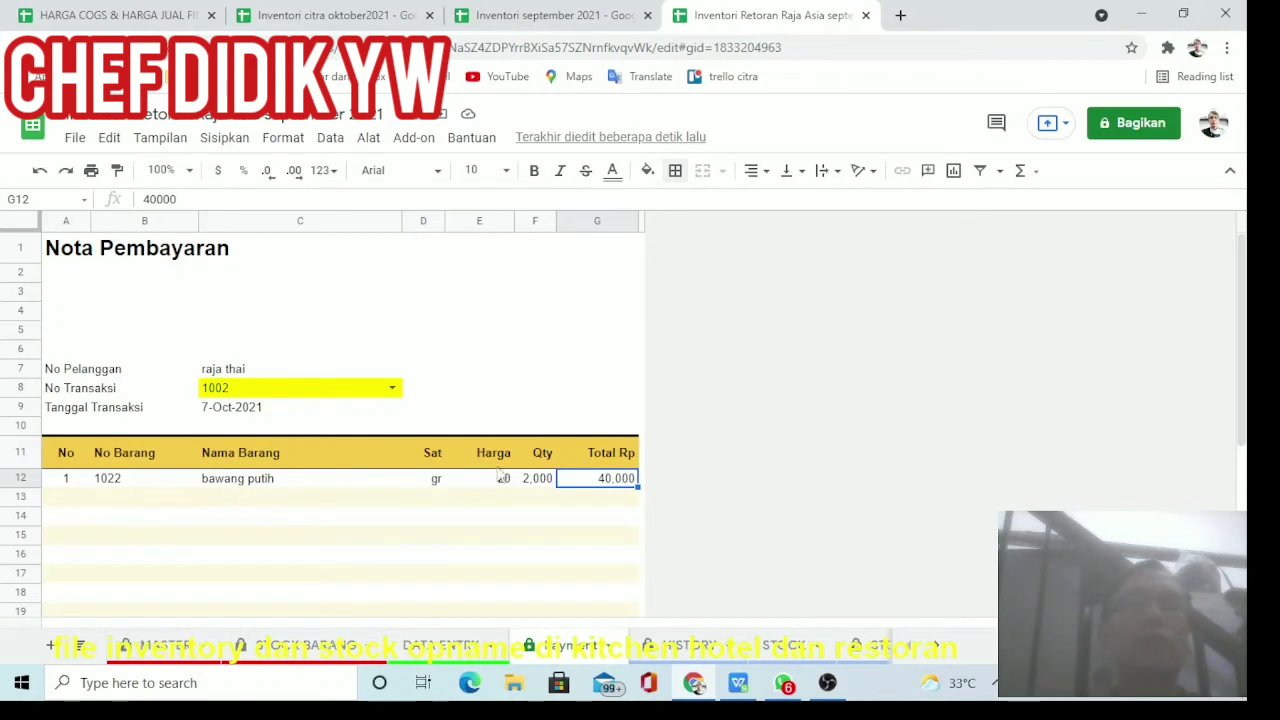
Filter the HISTORY sheet from 1 Oct 2021 to 31 Oct 2021 for incoming goods.
{"action": "left_click", "coordinate": [700, 650]}
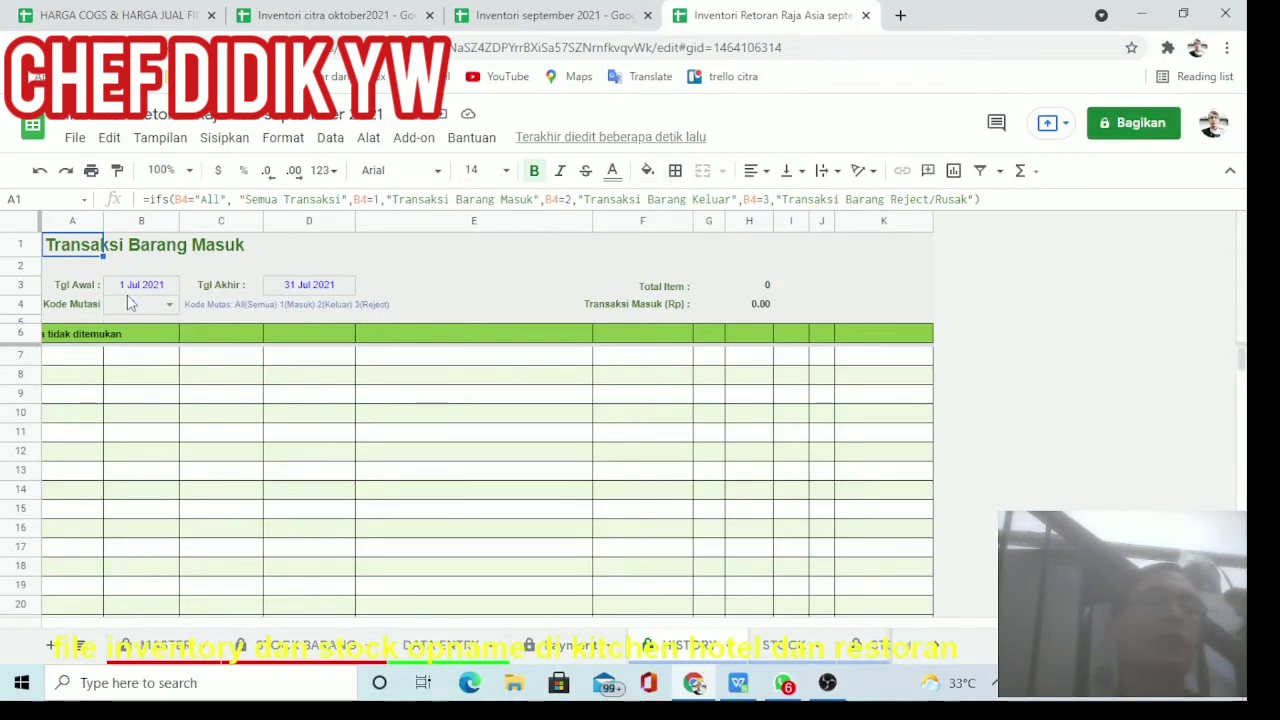
{"action": "double_click", "coordinate": [167, 285]}
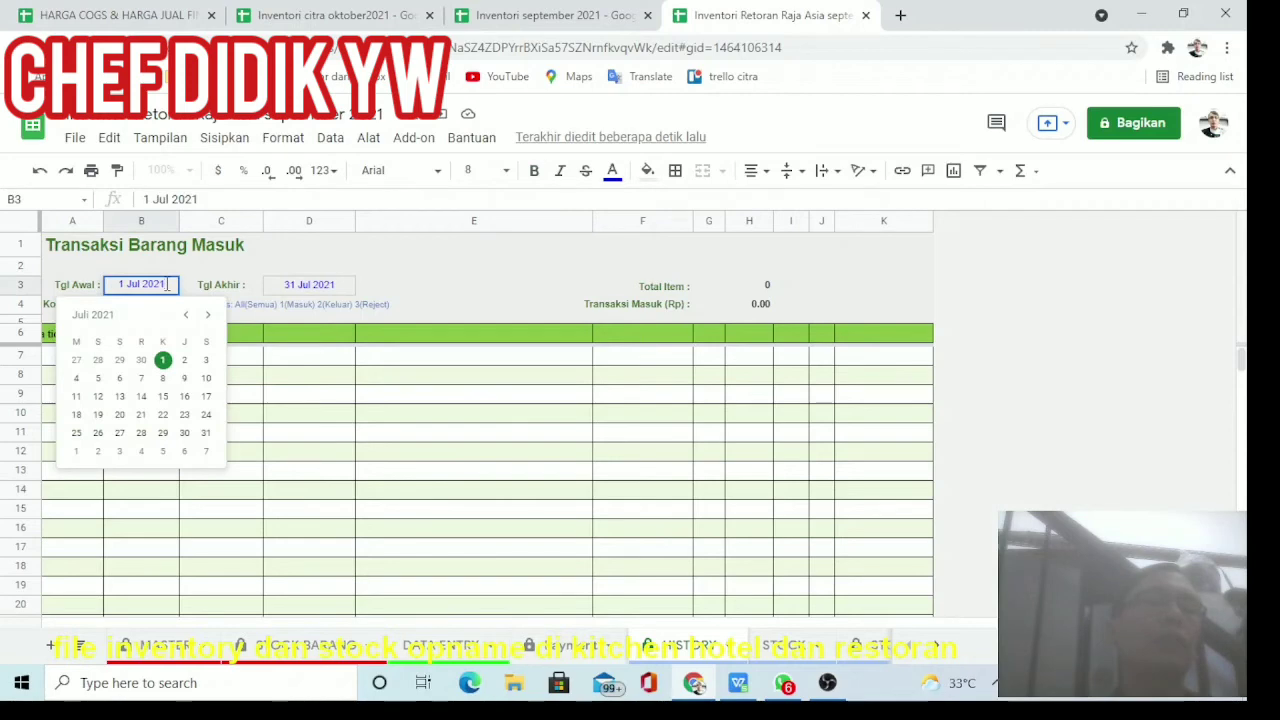
{"action": "left_click", "coordinate": [209, 316]}
{"action": "left_click", "coordinate": [210, 317]}
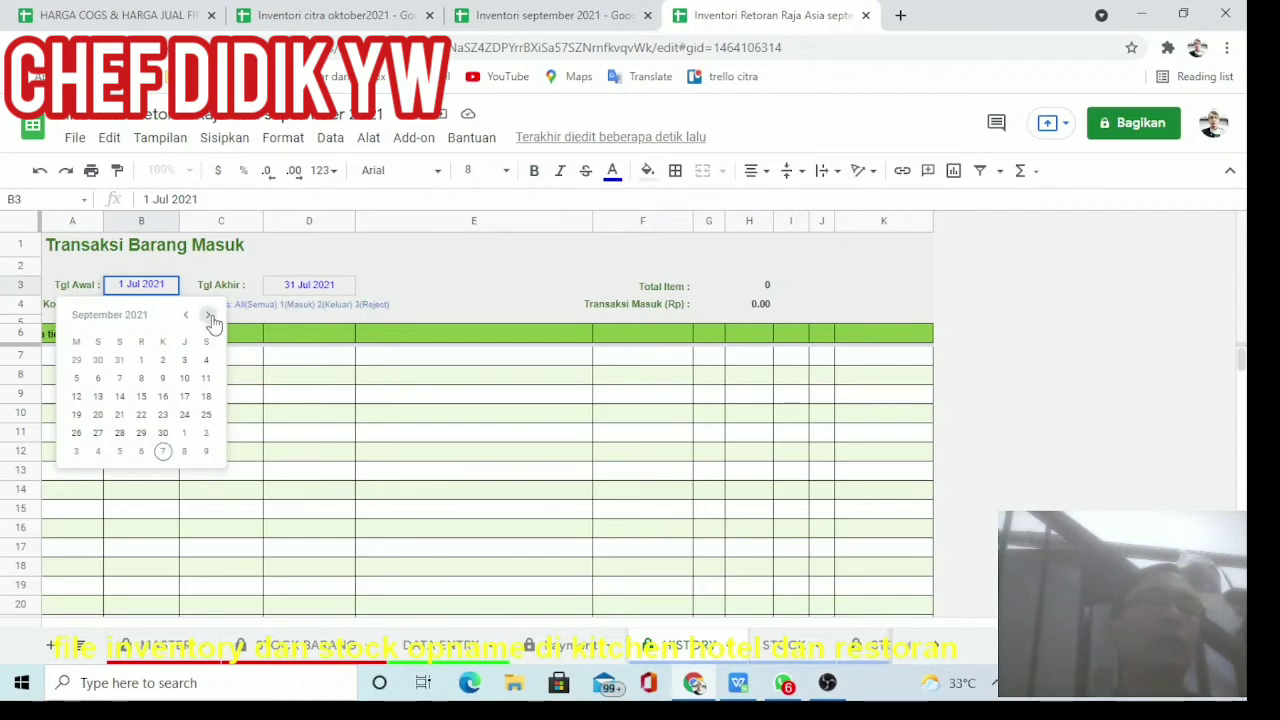
{"action": "left_click", "coordinate": [209, 317]}
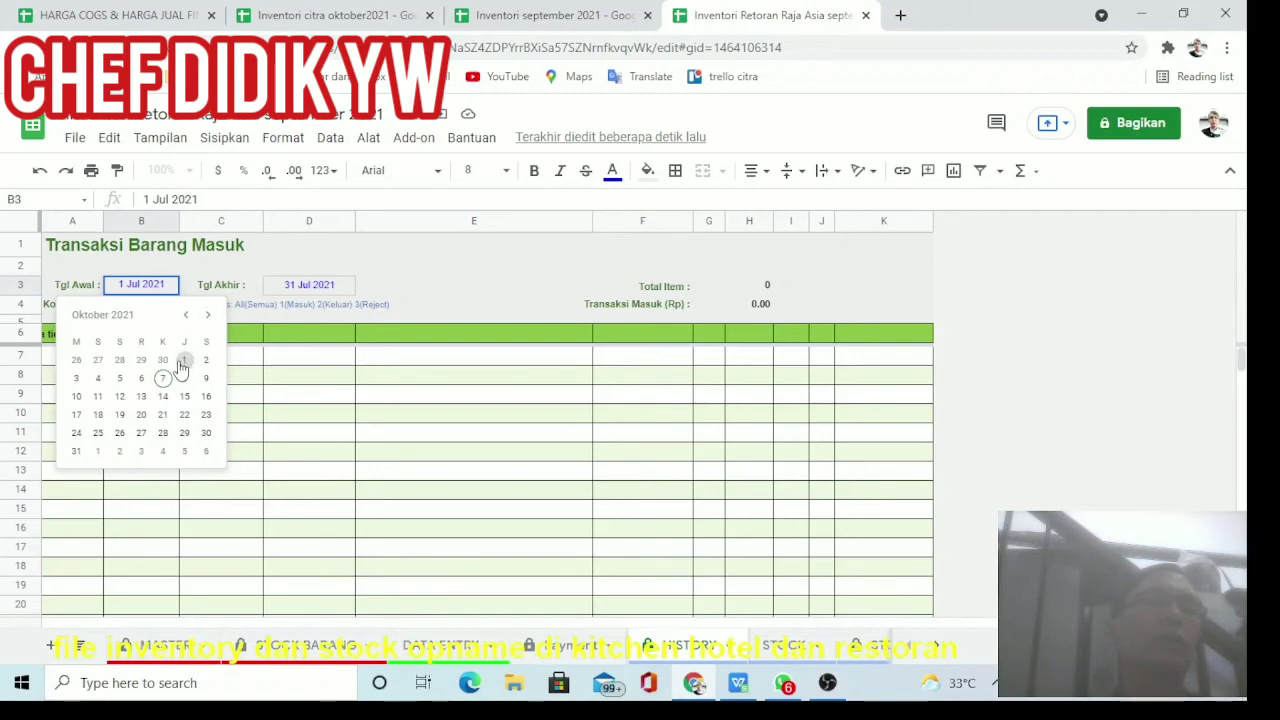
{"action": "left_click", "coordinate": [183, 361]}
{"action": "double_click", "coordinate": [331, 290]}
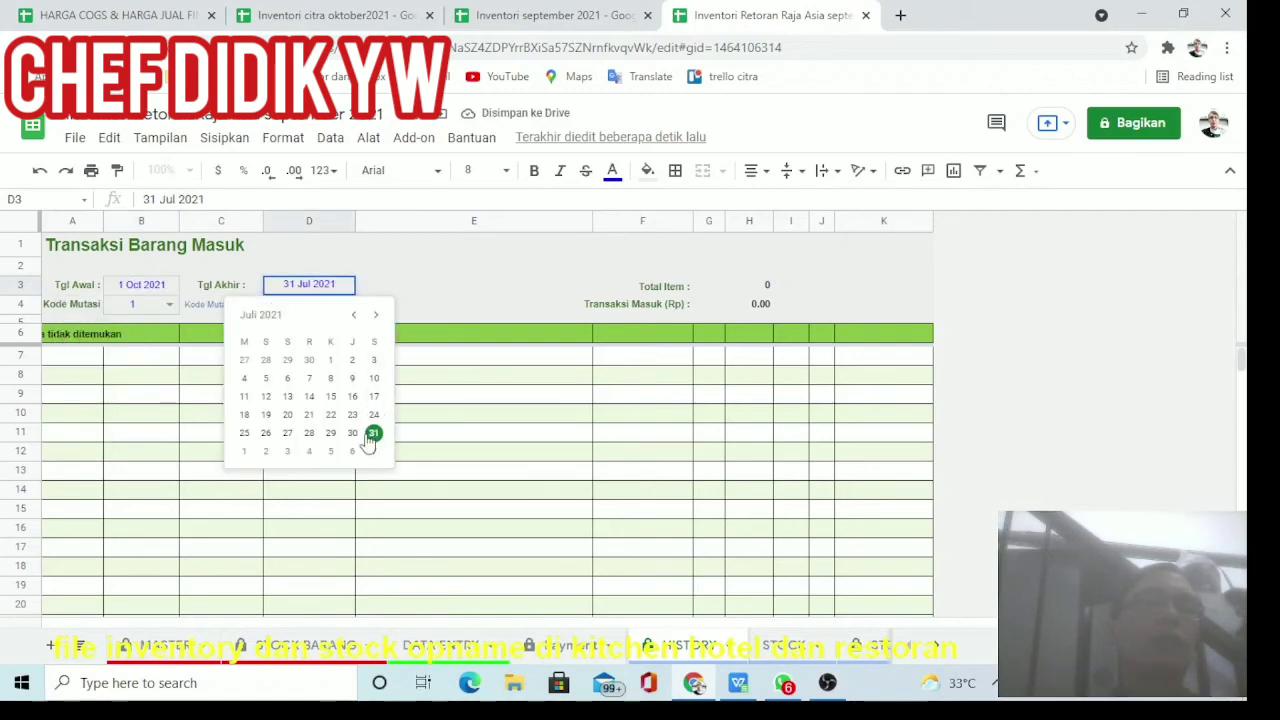
{"action": "left_click", "coordinate": [376, 316]}
{"action": "left_click", "coordinate": [376, 316]}
{"action": "left_click", "coordinate": [376, 316]}
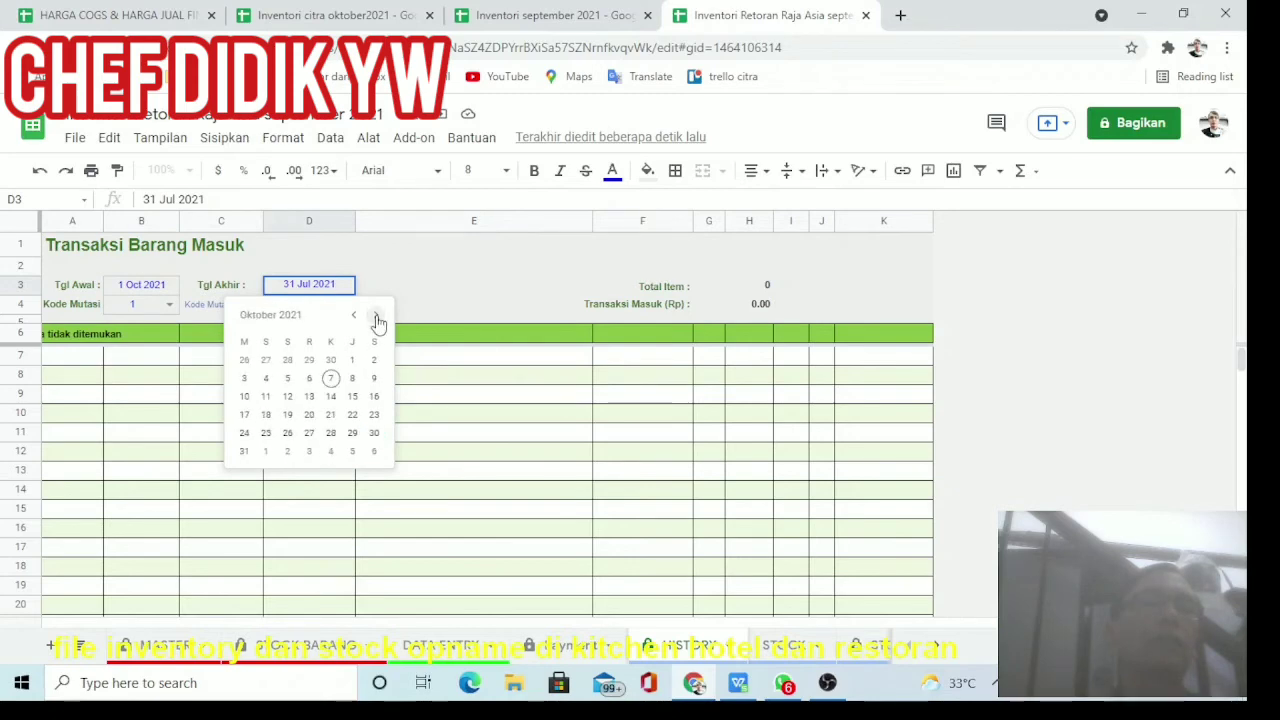
{"action": "left_click", "coordinate": [244, 452]}
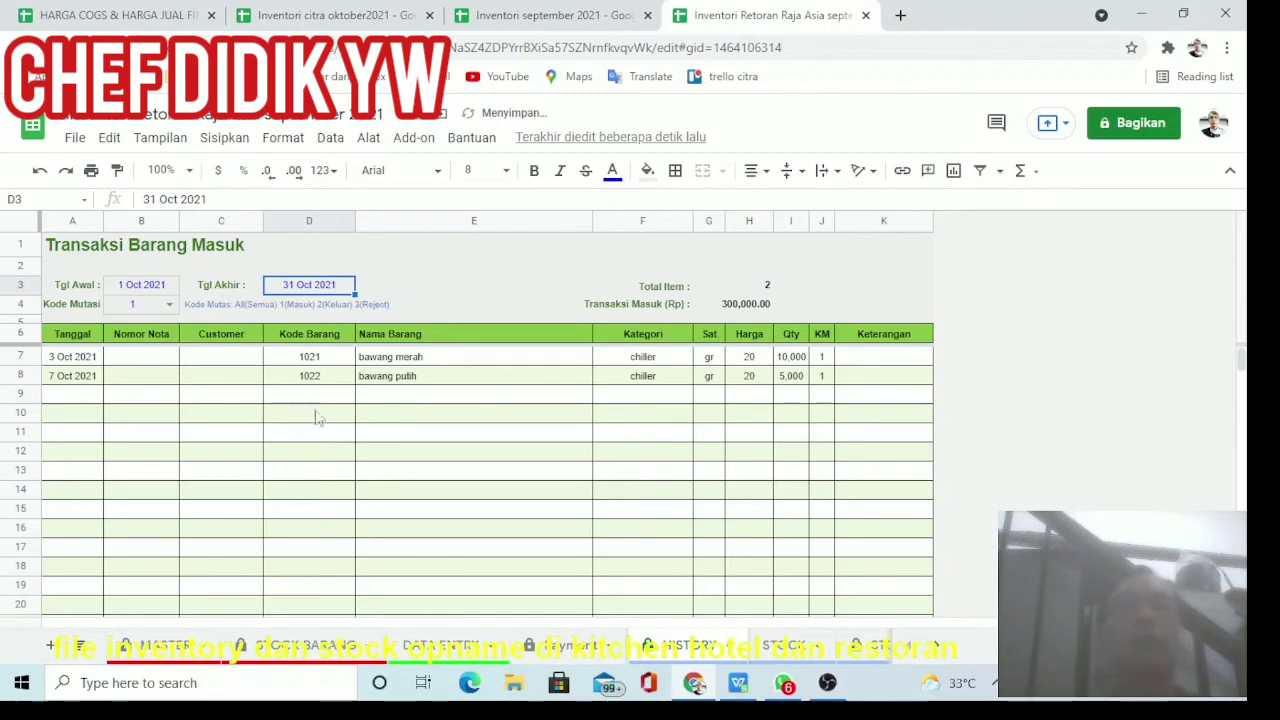
{"action": "left_click", "coordinate": [389, 395]}
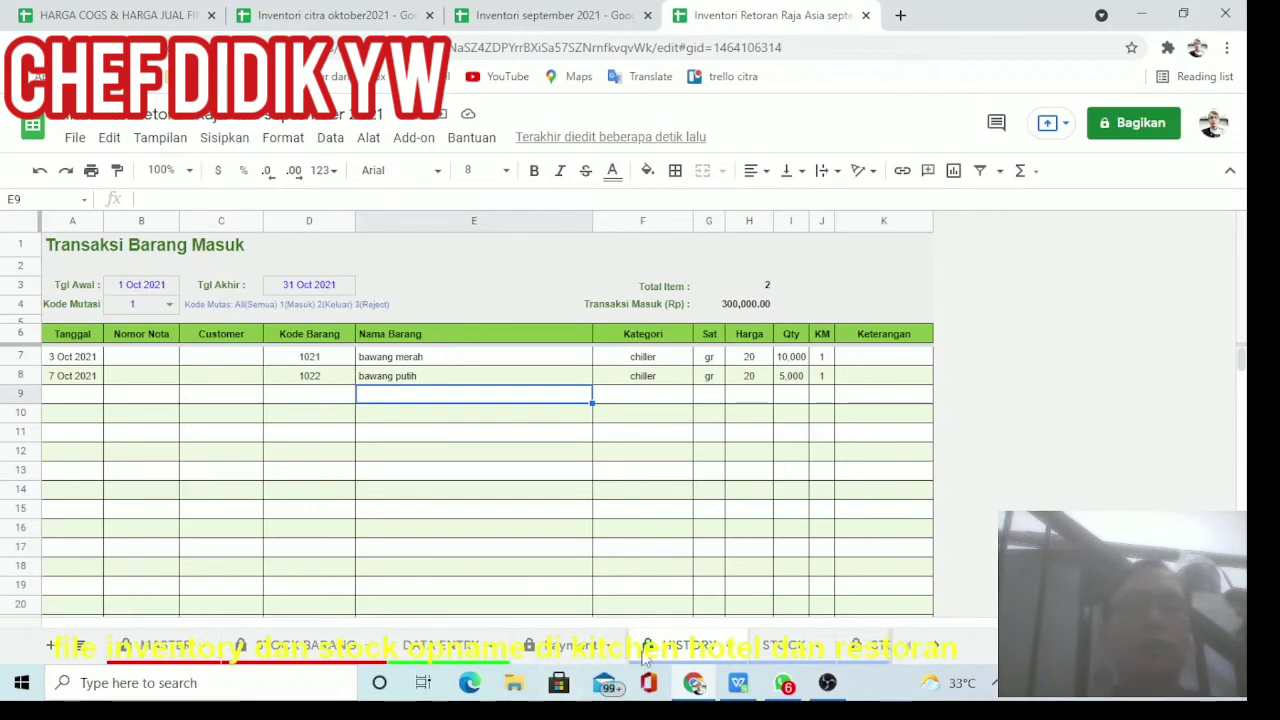
{"action": "left_click", "coordinate": [470, 646]}
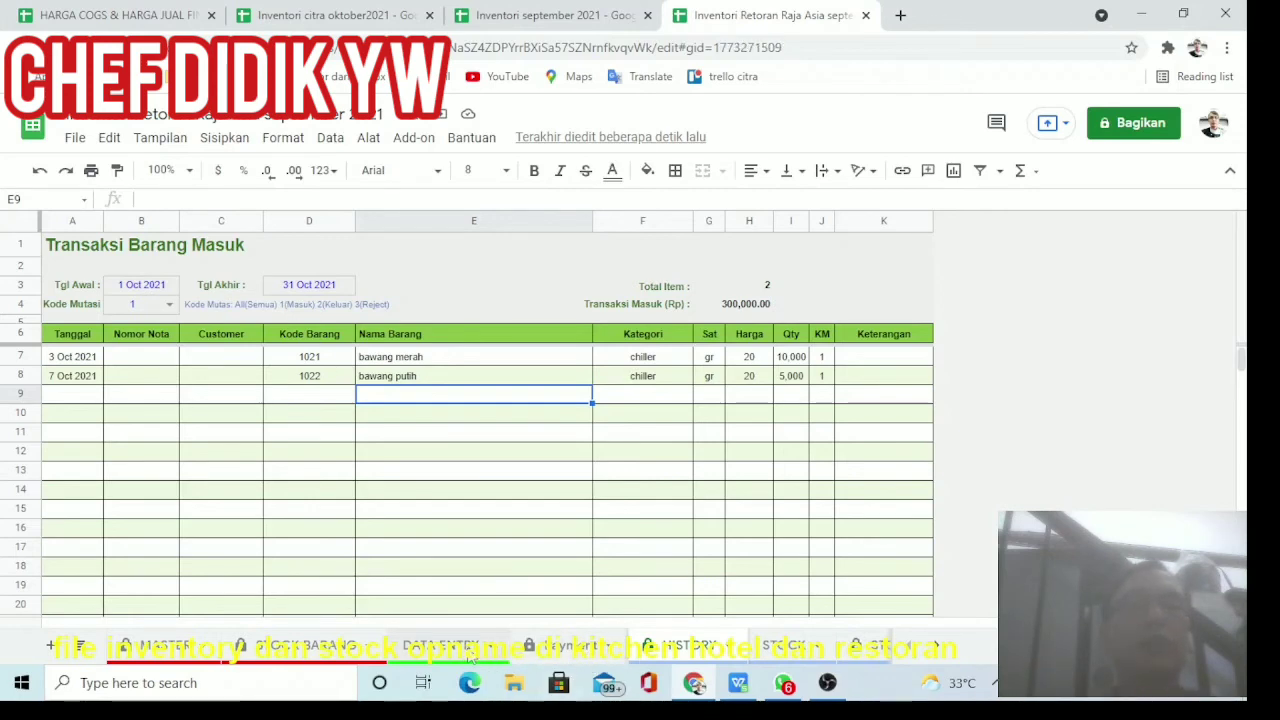
{"action": "left_click", "coordinate": [570, 646]}
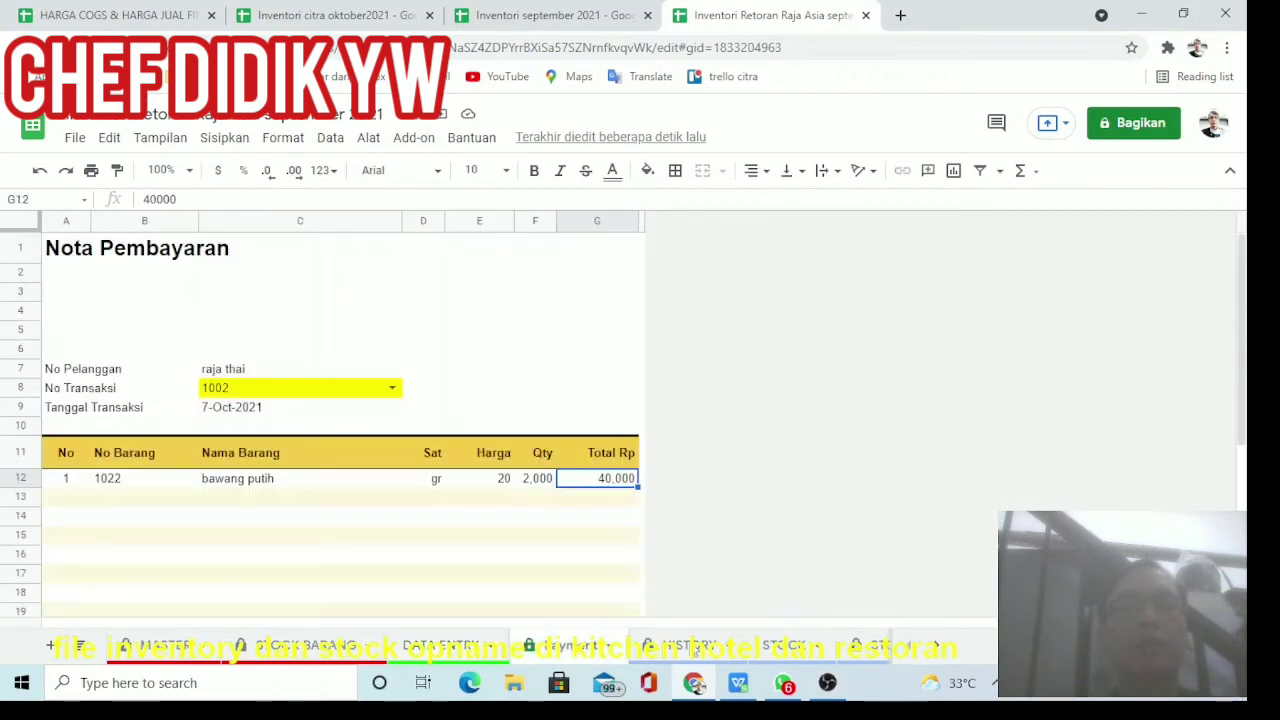
{"action": "left_click", "coordinate": [697, 650]}
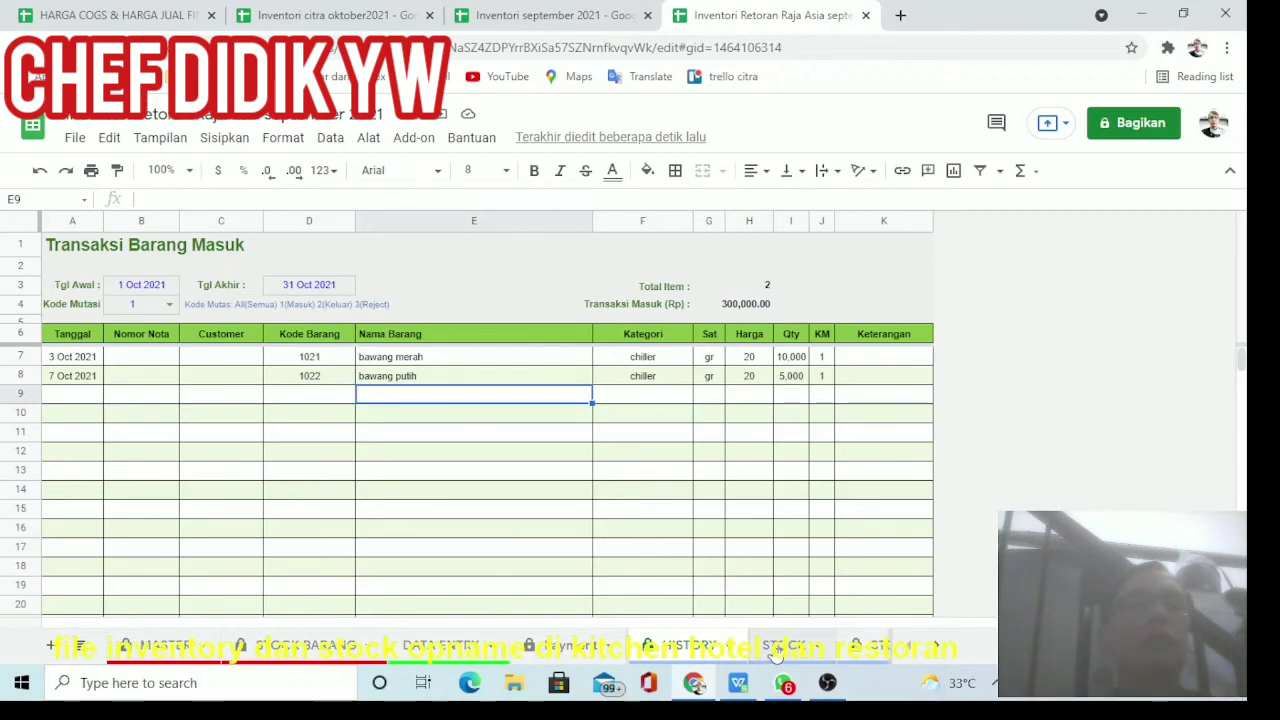
Set the HISTORY Kode Mutasi filter to 2 for outgoing goods, then view the STOCK summary.
{"action": "left_click", "coordinate": [172, 309]}
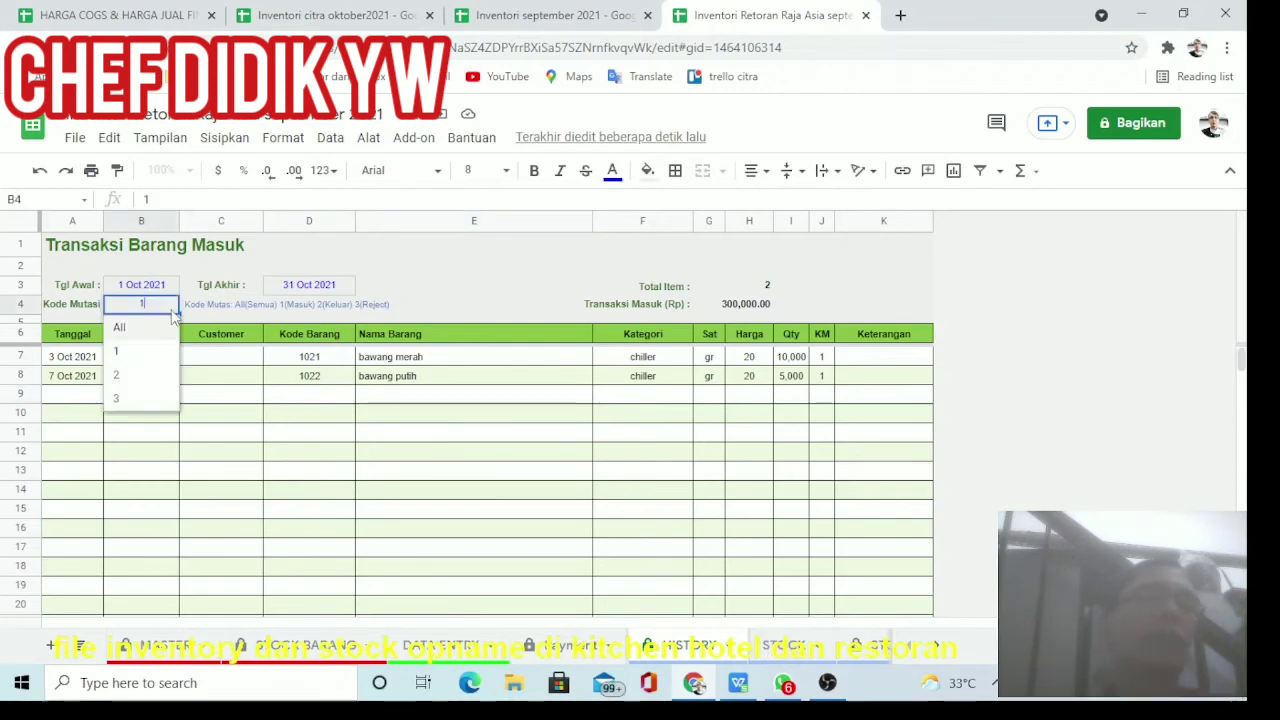
{"action": "left_click", "coordinate": [118, 356]}
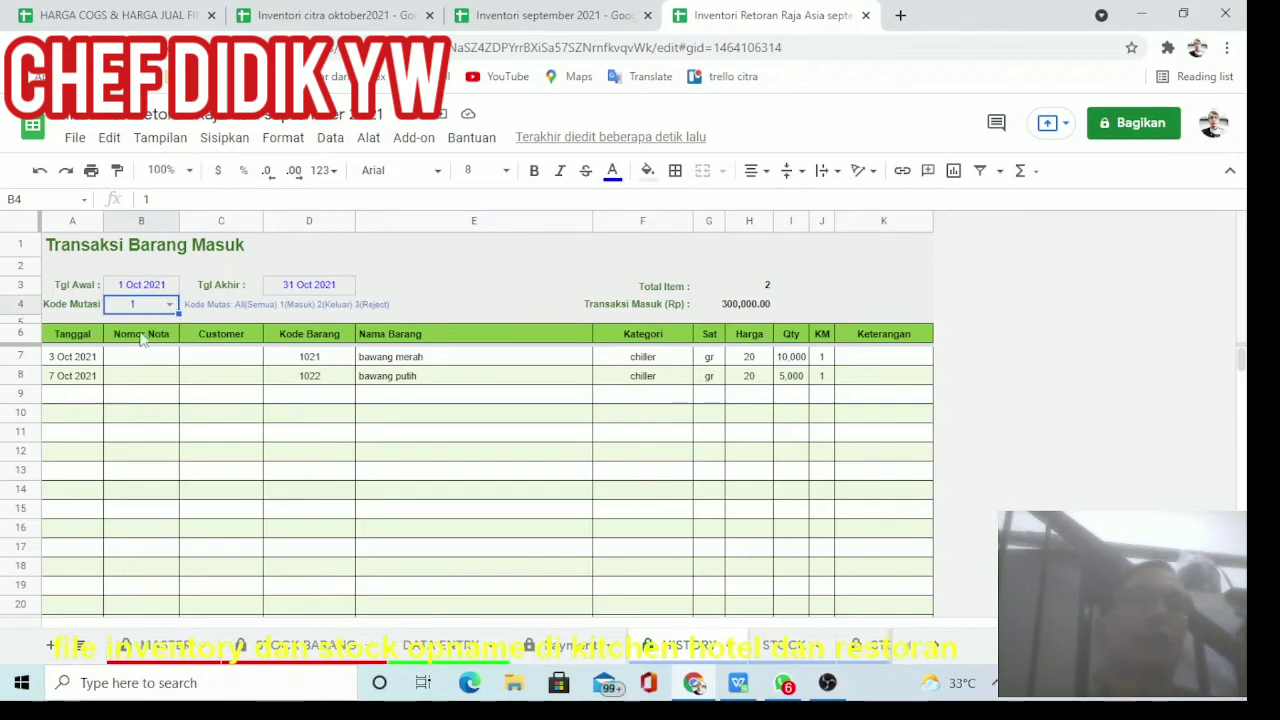
{"action": "left_click", "coordinate": [168, 306]}
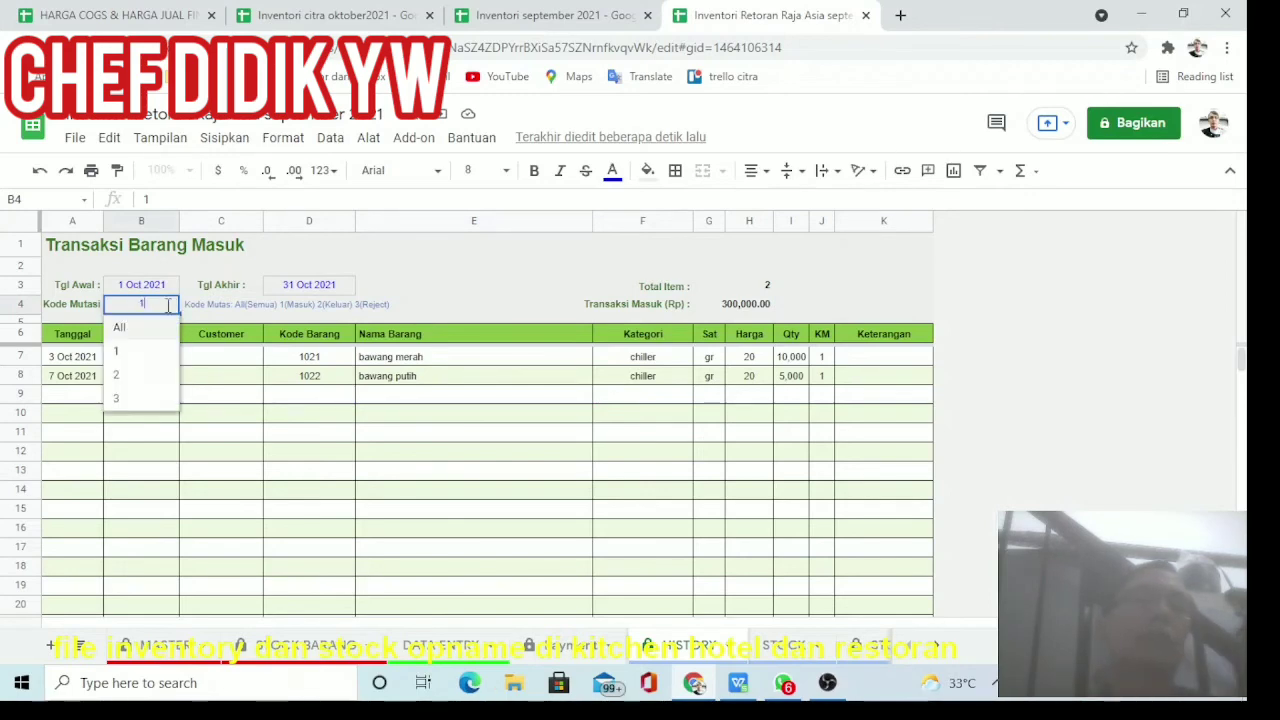
{"action": "left_click", "coordinate": [125, 375]}
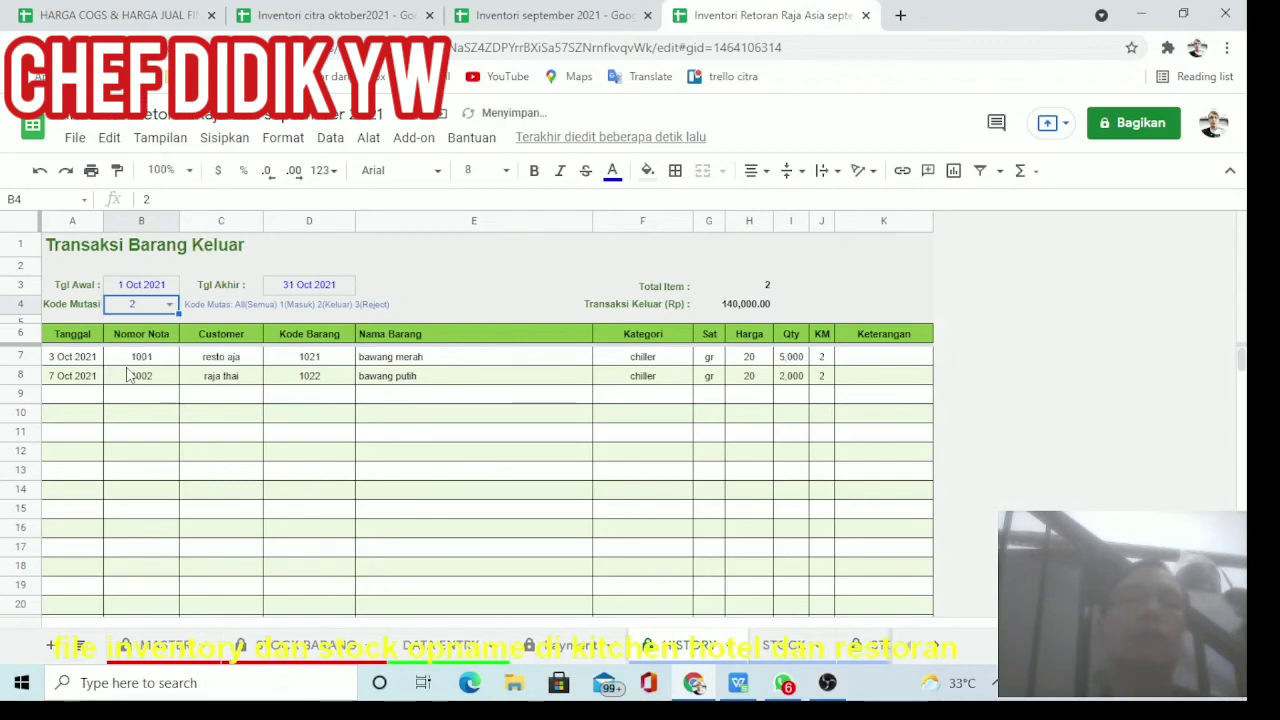
{"action": "left_click", "coordinate": [790, 649]}
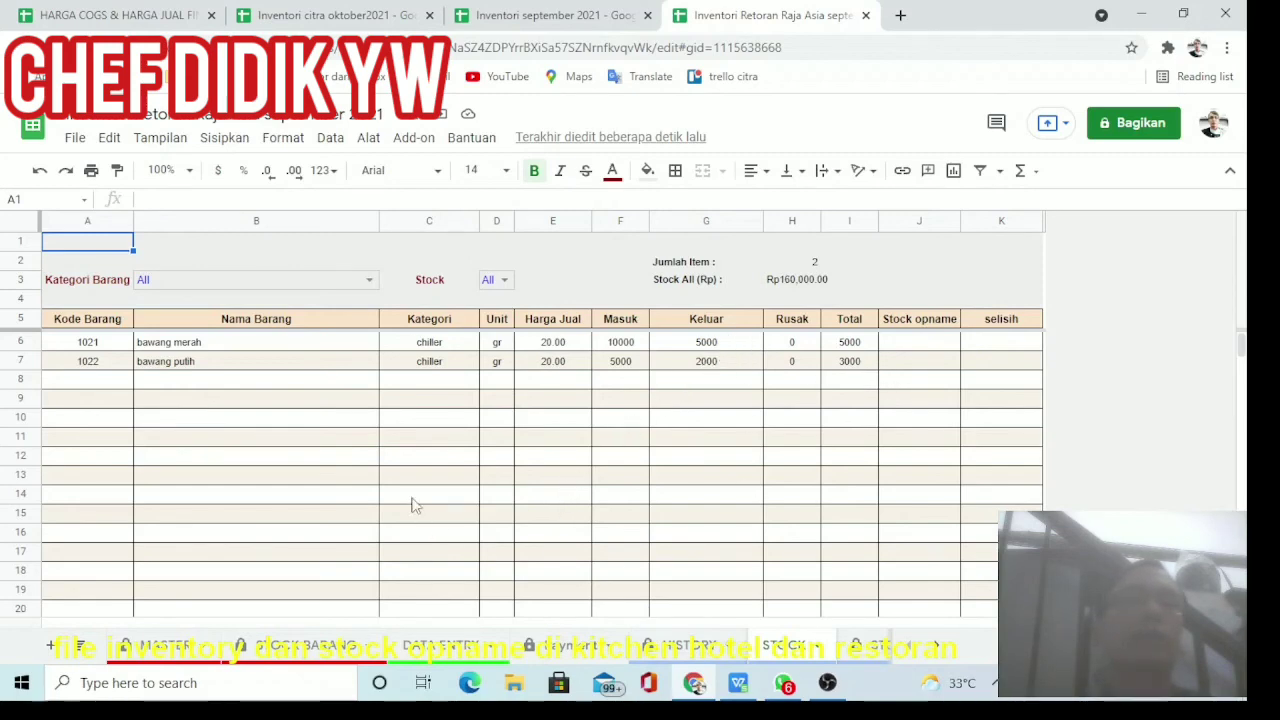
Leave the STOCK filter at All and open the STOCK IN report for October.
{"action": "left_click", "coordinate": [504, 282]}
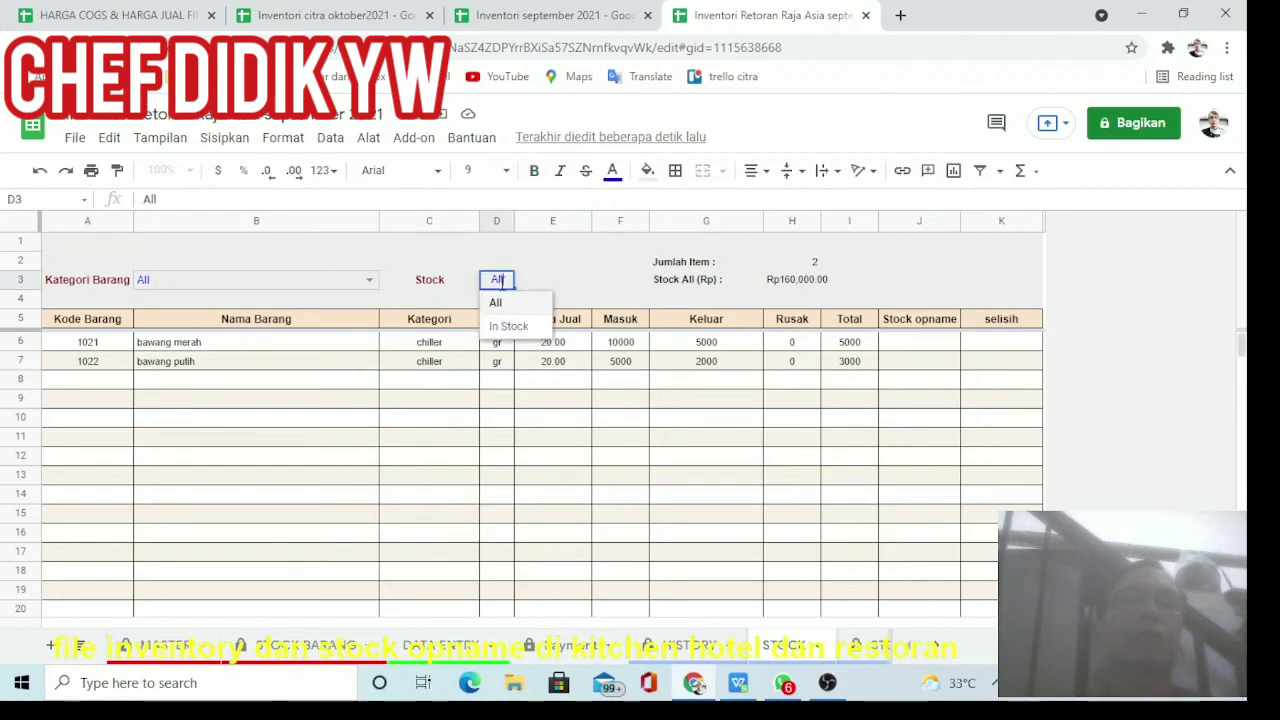
{"action": "left_click", "coordinate": [503, 306]}
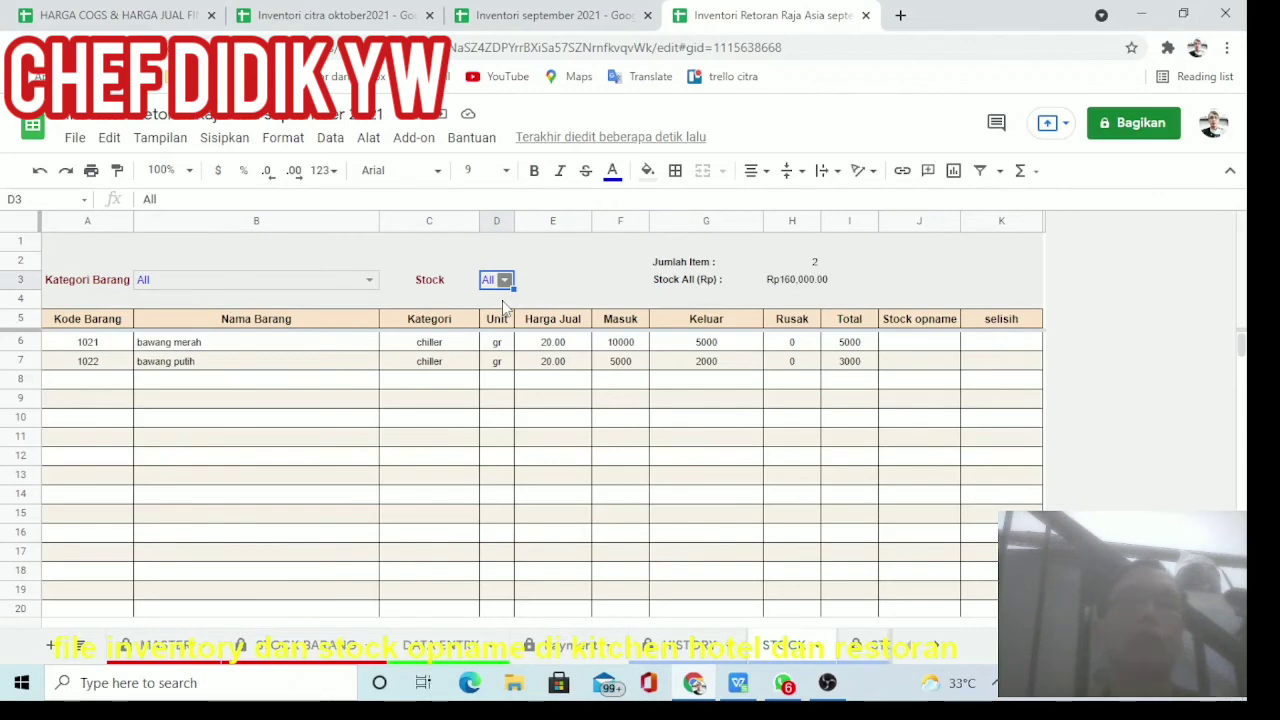
{"action": "left_click", "coordinate": [935, 646]}
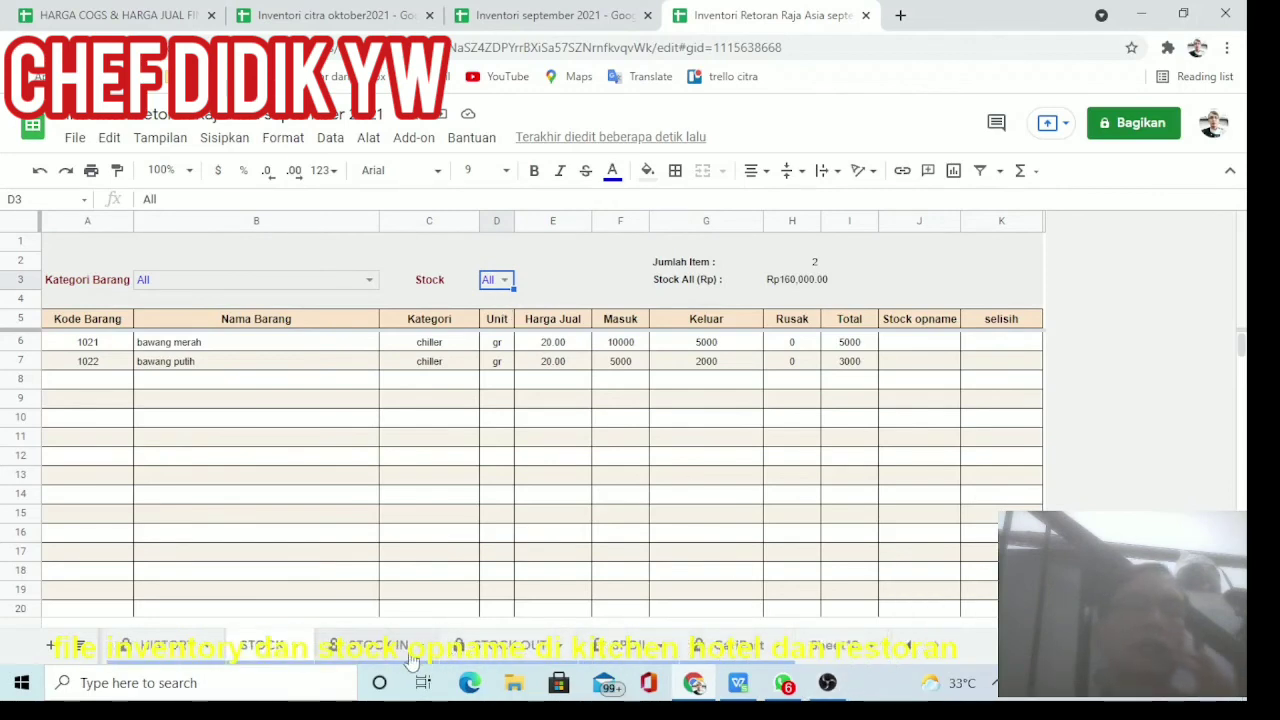
{"action": "left_click", "coordinate": [397, 655]}
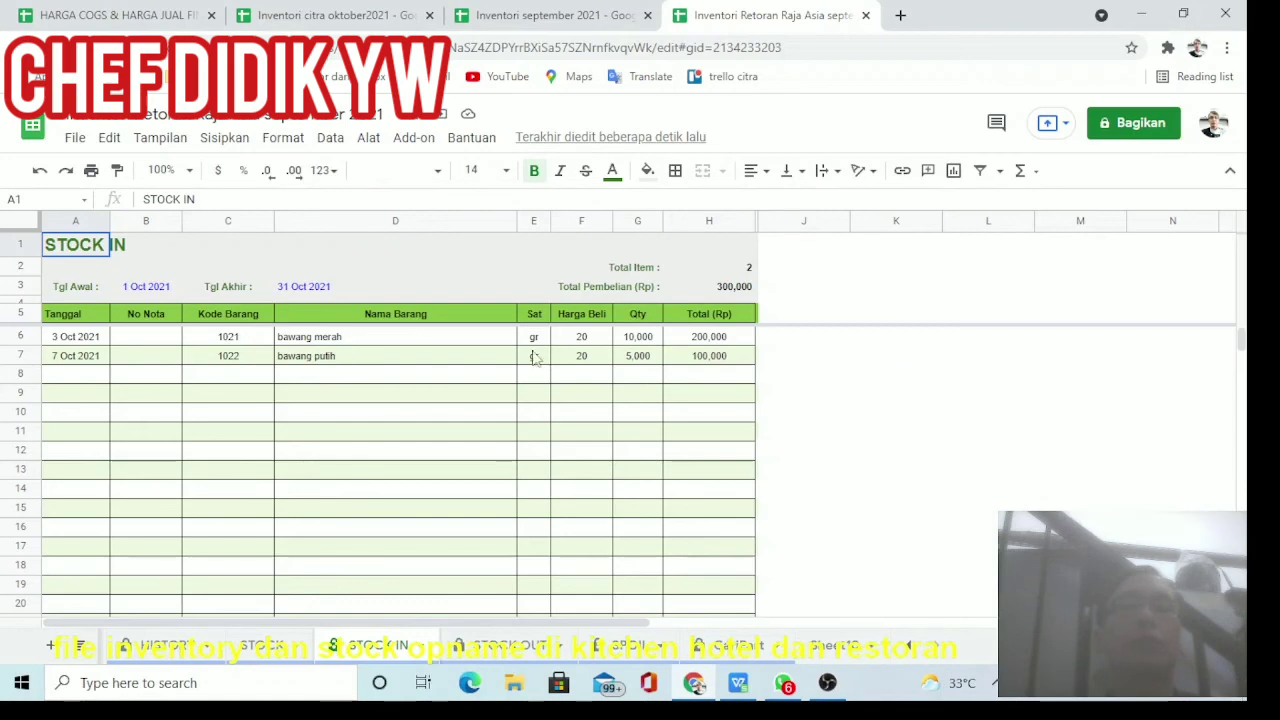
Open the STOCK OUT report and set its start date to 1 Oct 2021.
{"action": "left_click", "coordinate": [533, 648]}
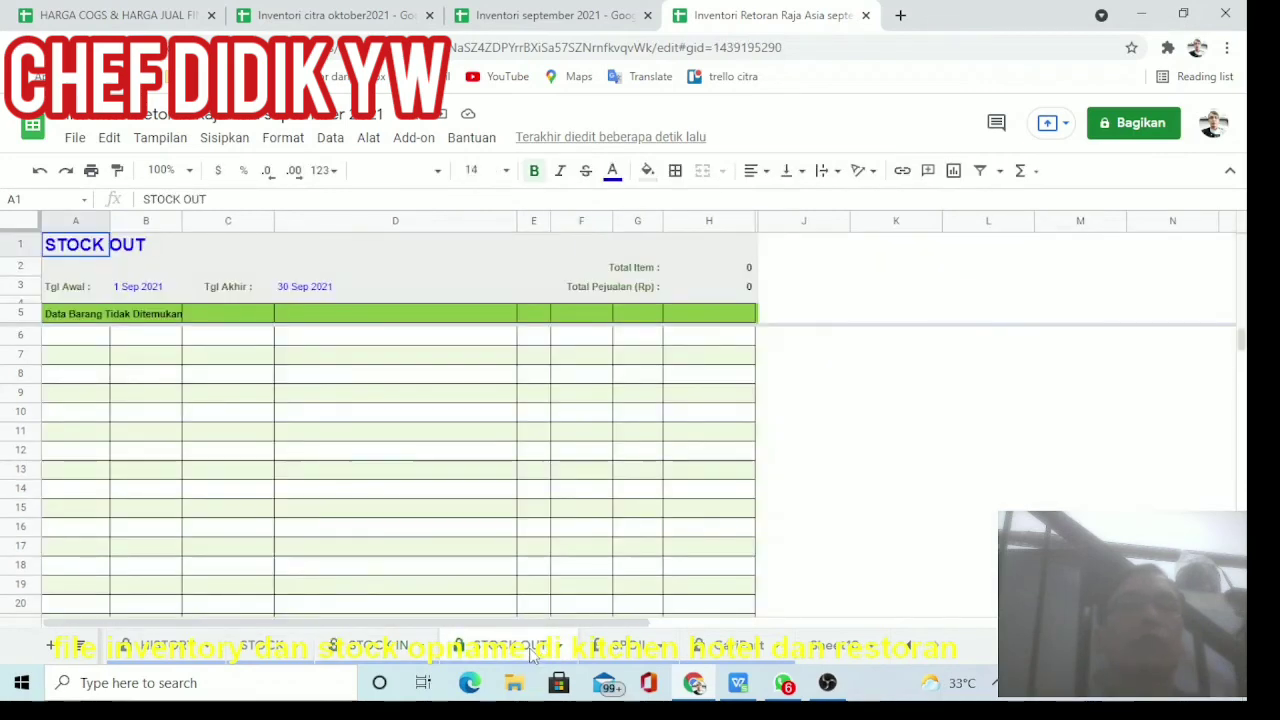
{"action": "double_click", "coordinate": [138, 289]}
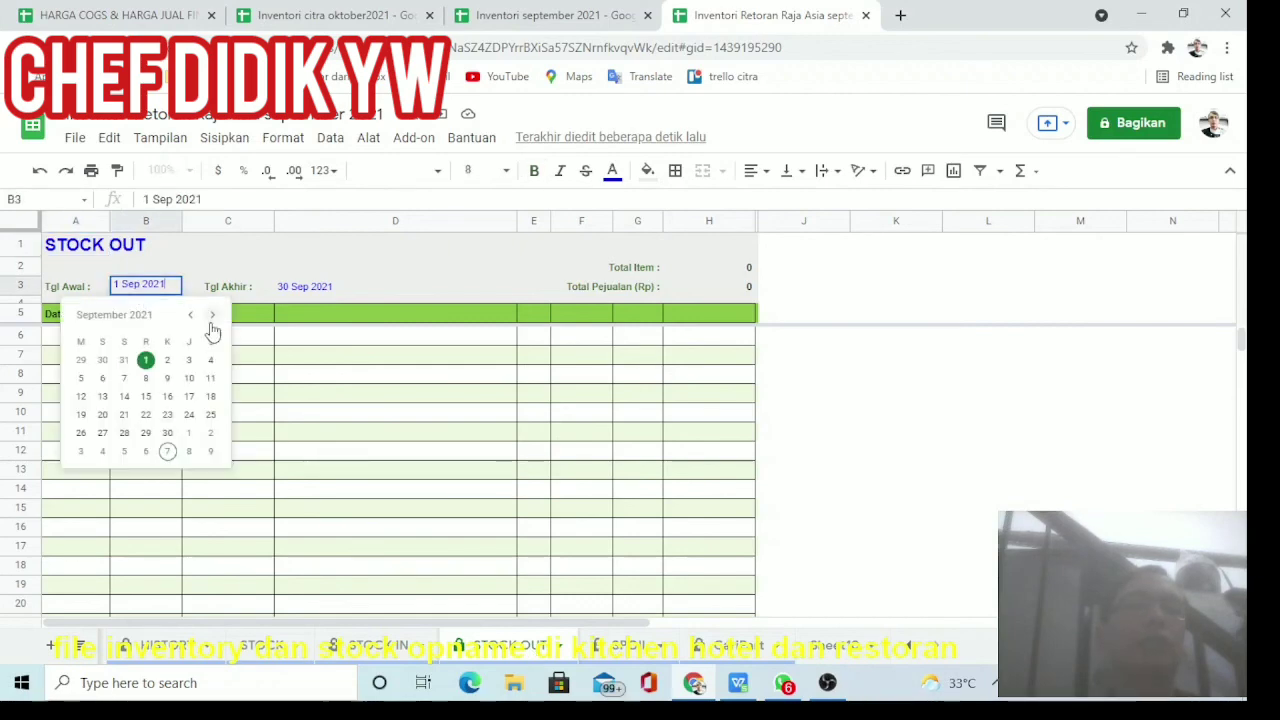
{"action": "double_click", "coordinate": [212, 315]}
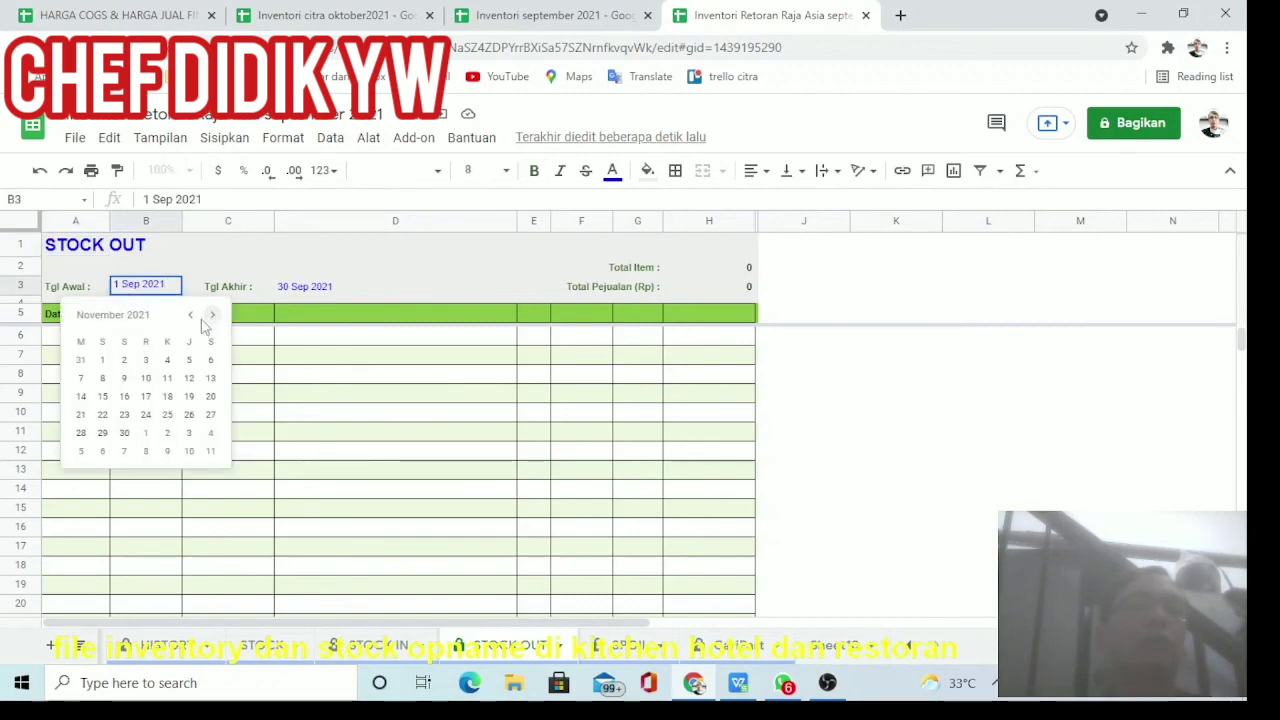
{"action": "left_click", "coordinate": [190, 315]}
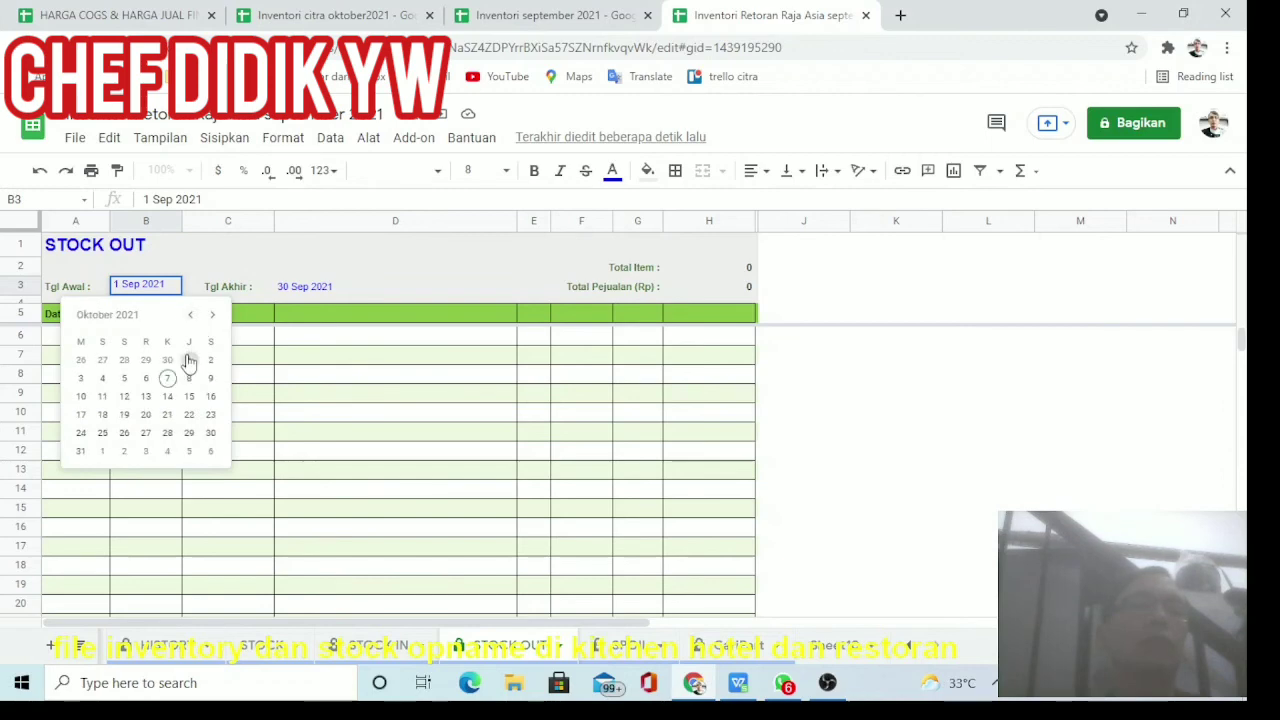
{"action": "left_click", "coordinate": [189, 360]}
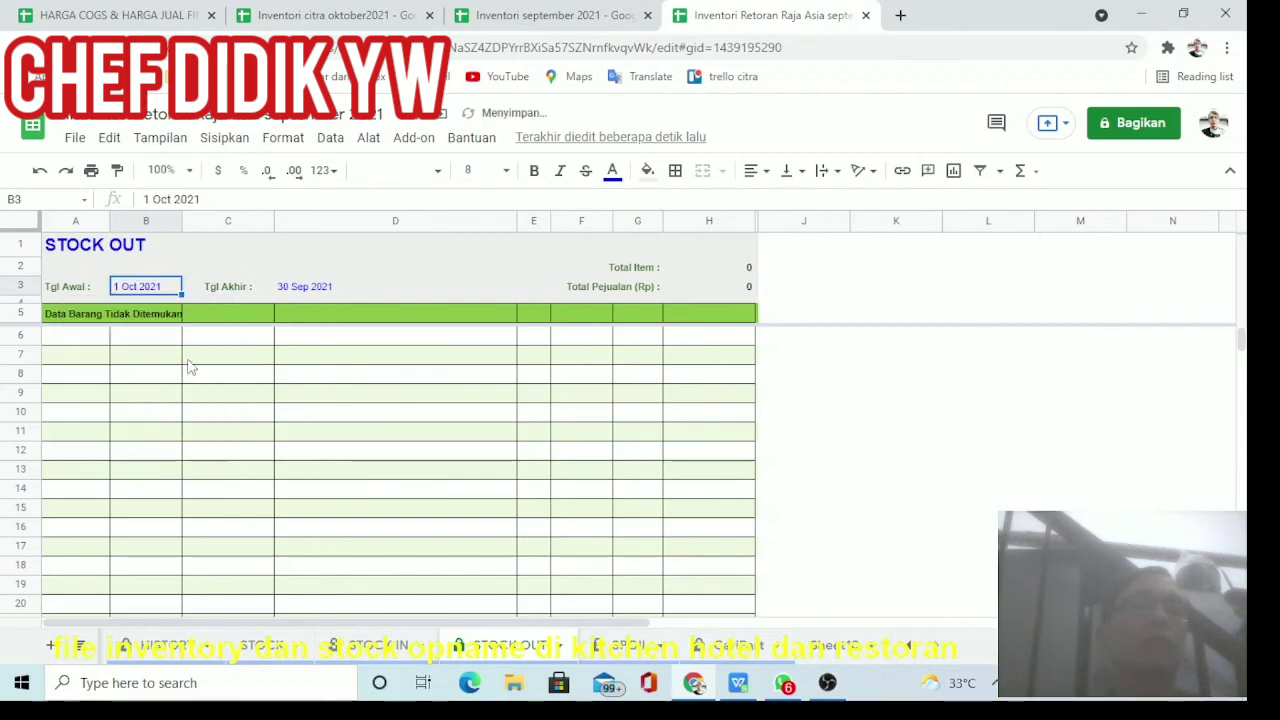
Set the STOCK OUT end date to 31 Oct 2021.
{"action": "double_click", "coordinate": [312, 287]}
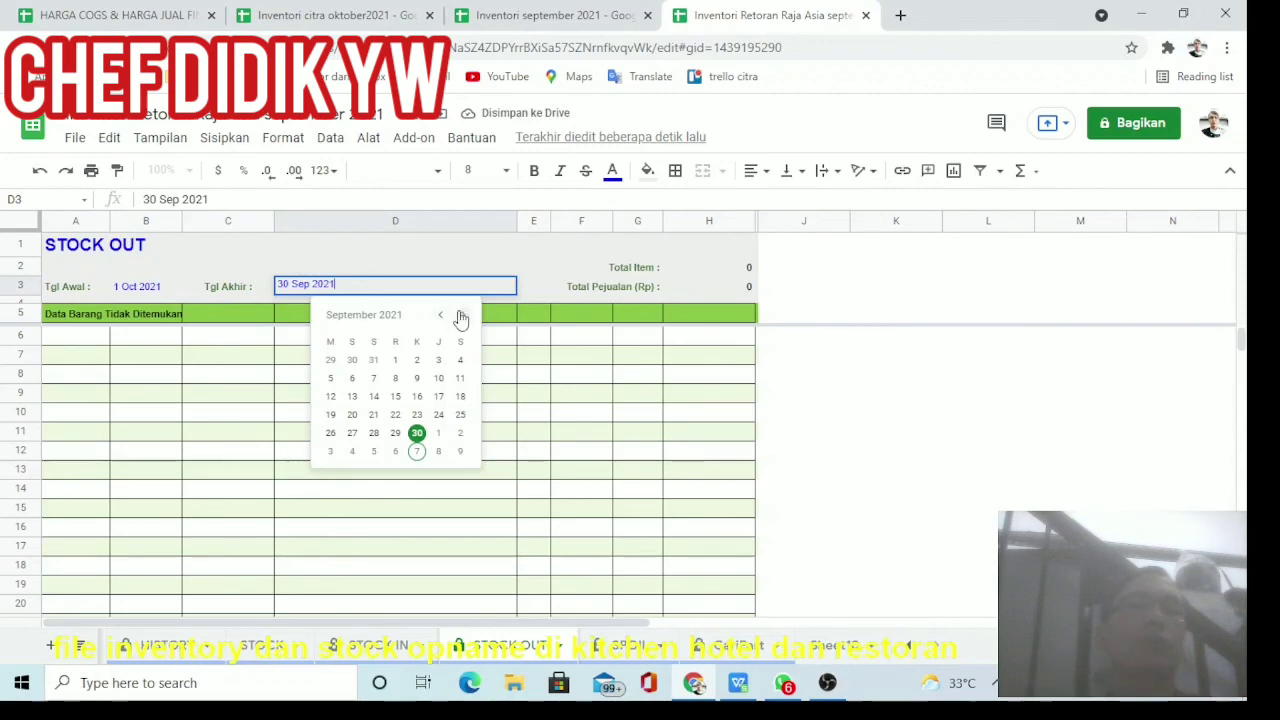
{"action": "left_click", "coordinate": [461, 317]}
{"action": "left_click", "coordinate": [461, 317]}
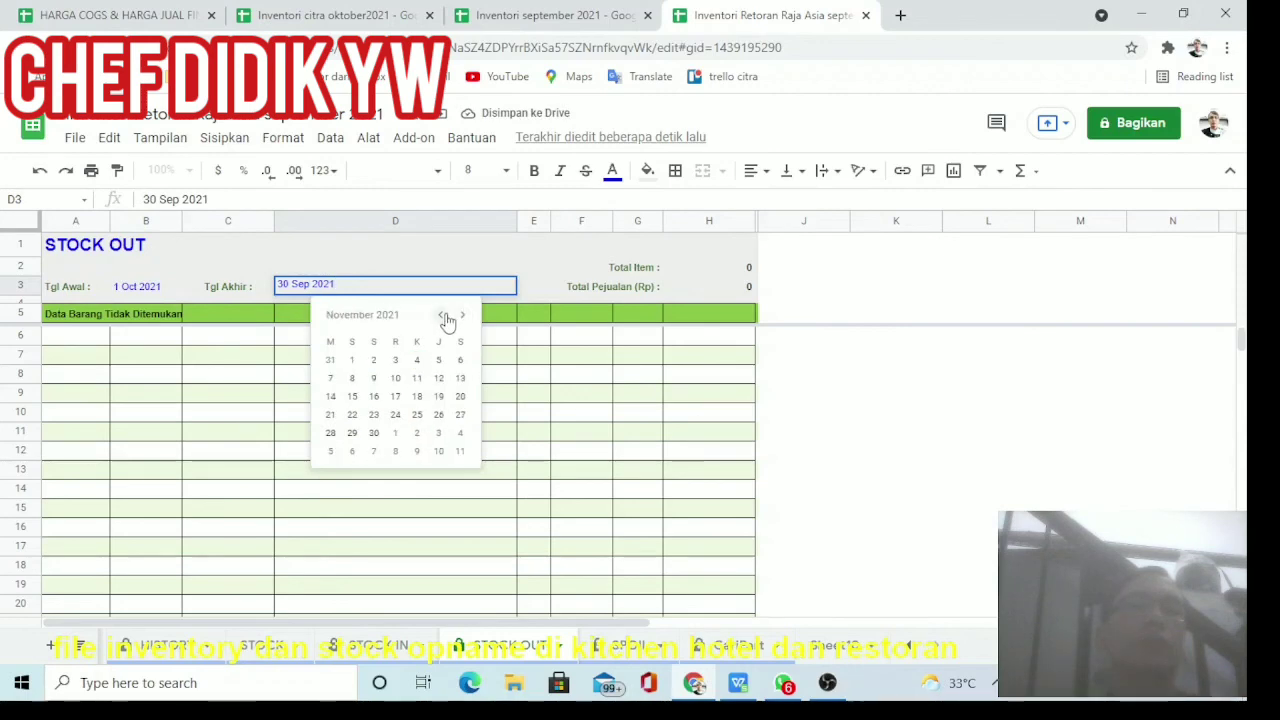
{"action": "left_click", "coordinate": [440, 315]}
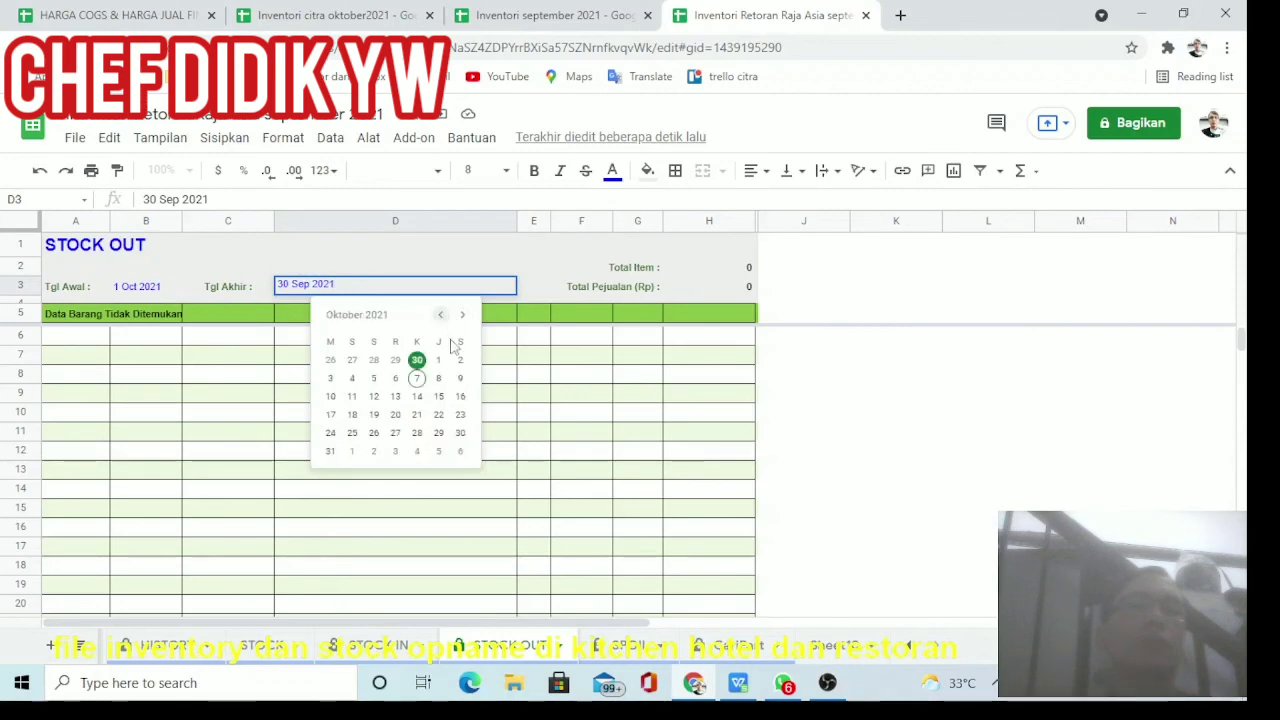
{"action": "left_click", "coordinate": [332, 451]}
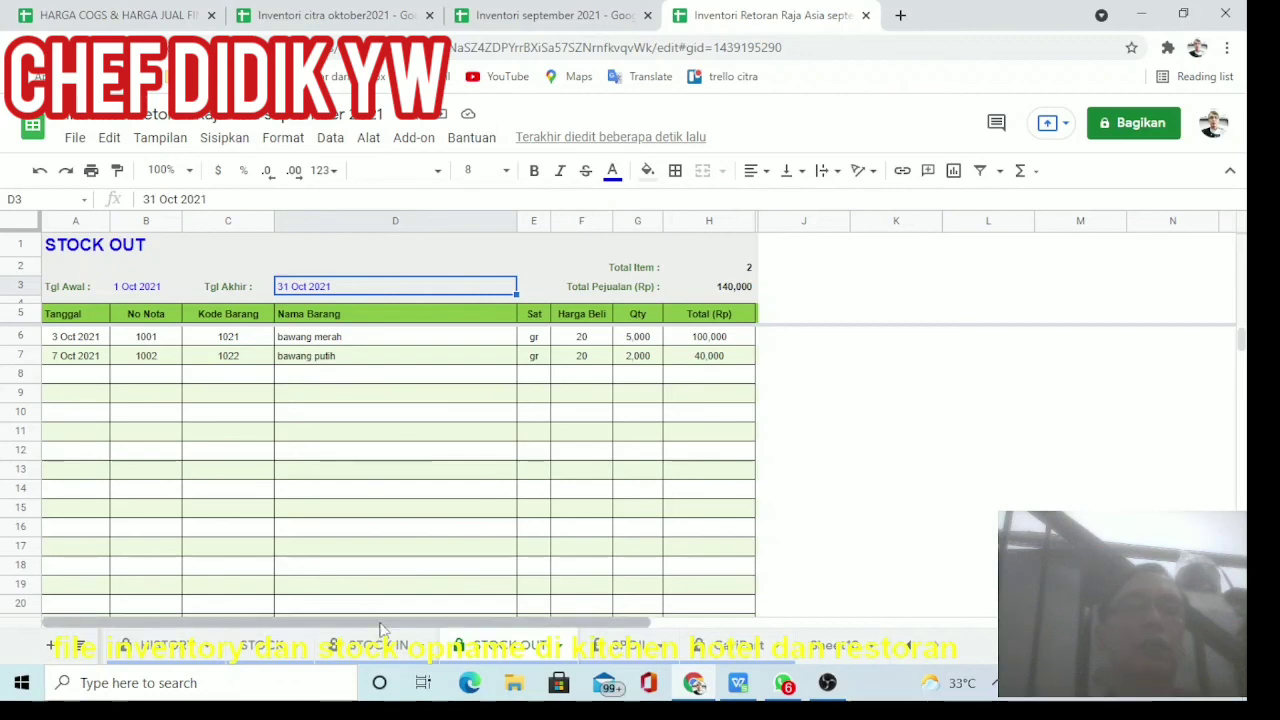
Return to the DATA ENTRY sheet, then bring OBS Studio to the front.
{"action": "left_click", "coordinate": [910, 646]}
{"action": "left_click", "coordinate": [910, 646]}
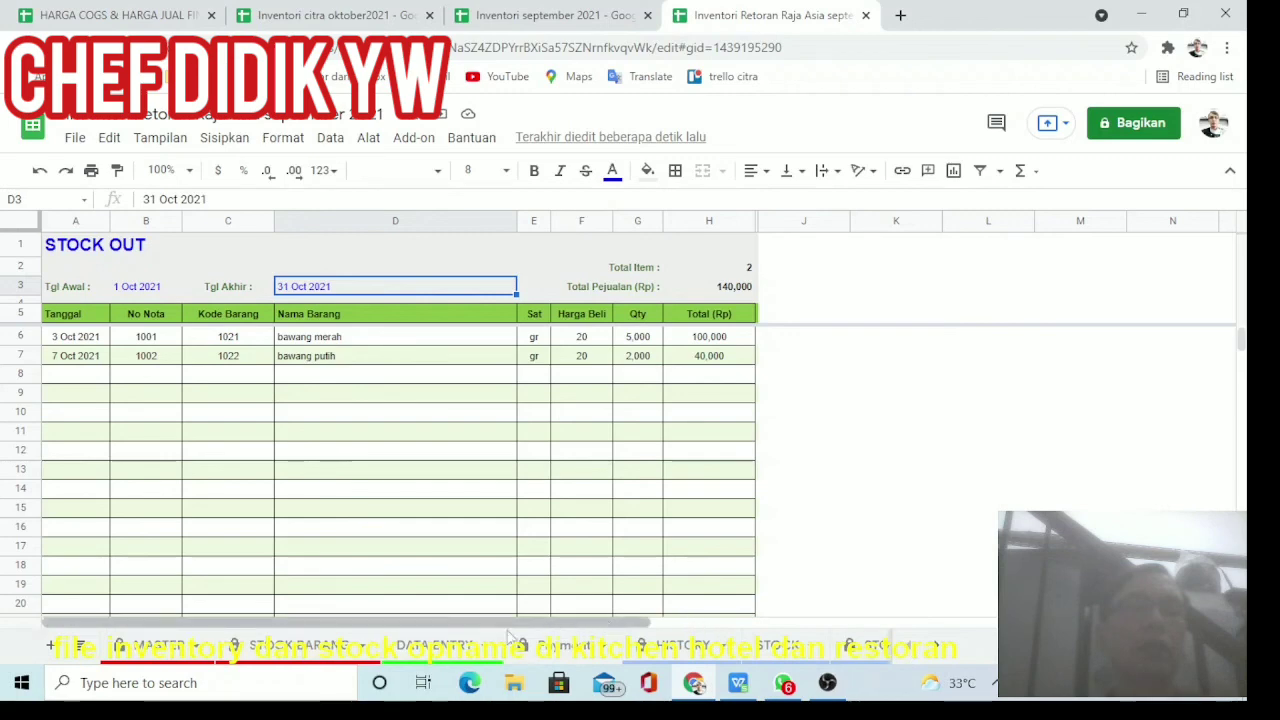
{"action": "left_click", "coordinate": [440, 645]}
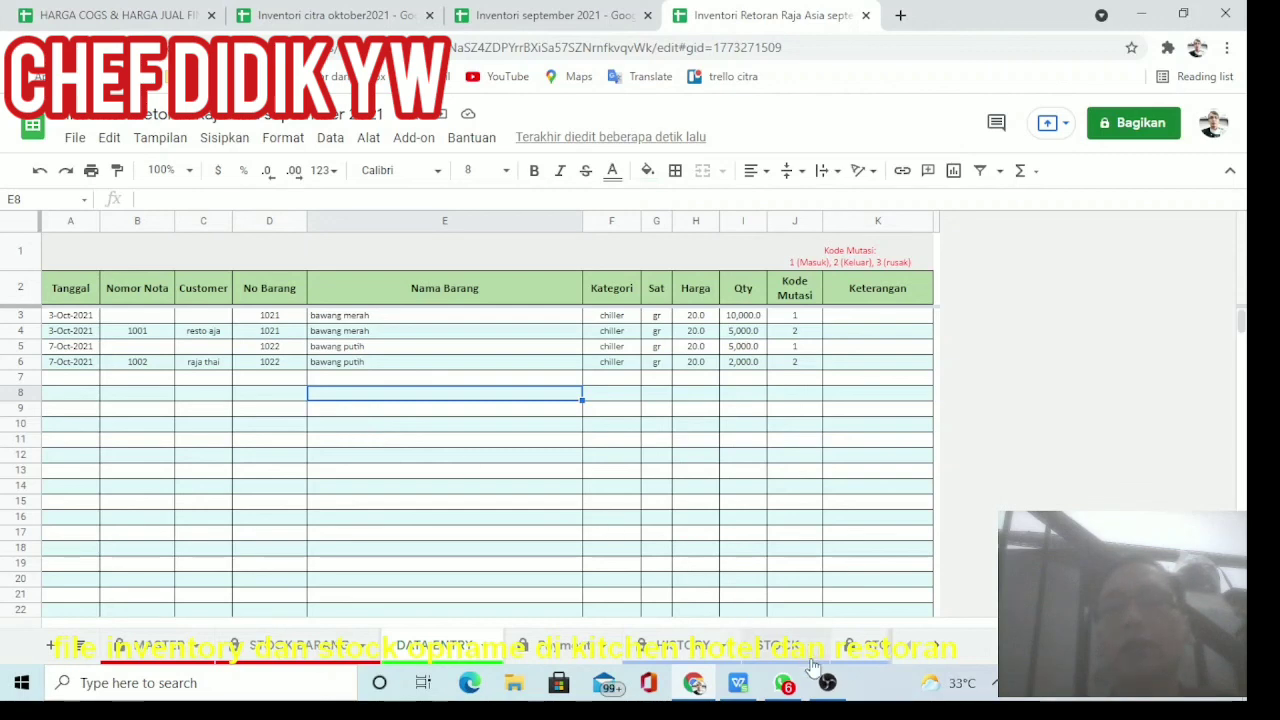
{"action": "mouse_move", "coordinate": [827, 684]}
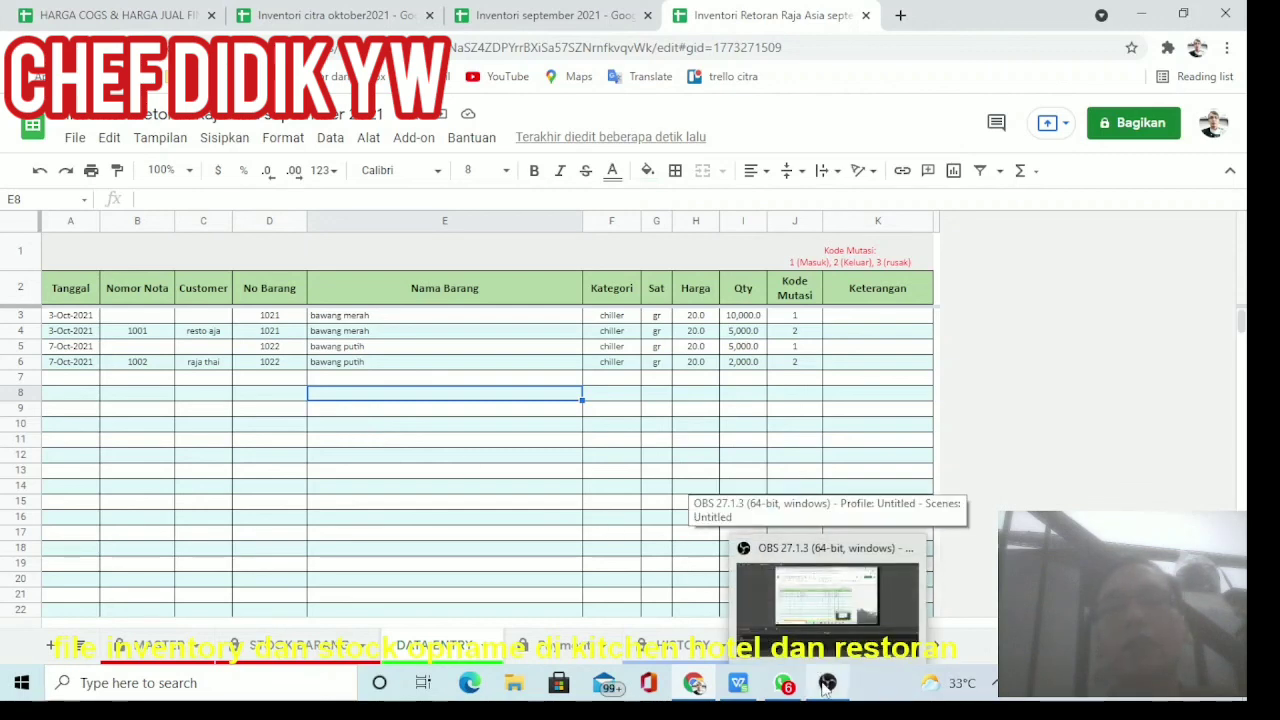
{"action": "left_click", "coordinate": [822, 624]}
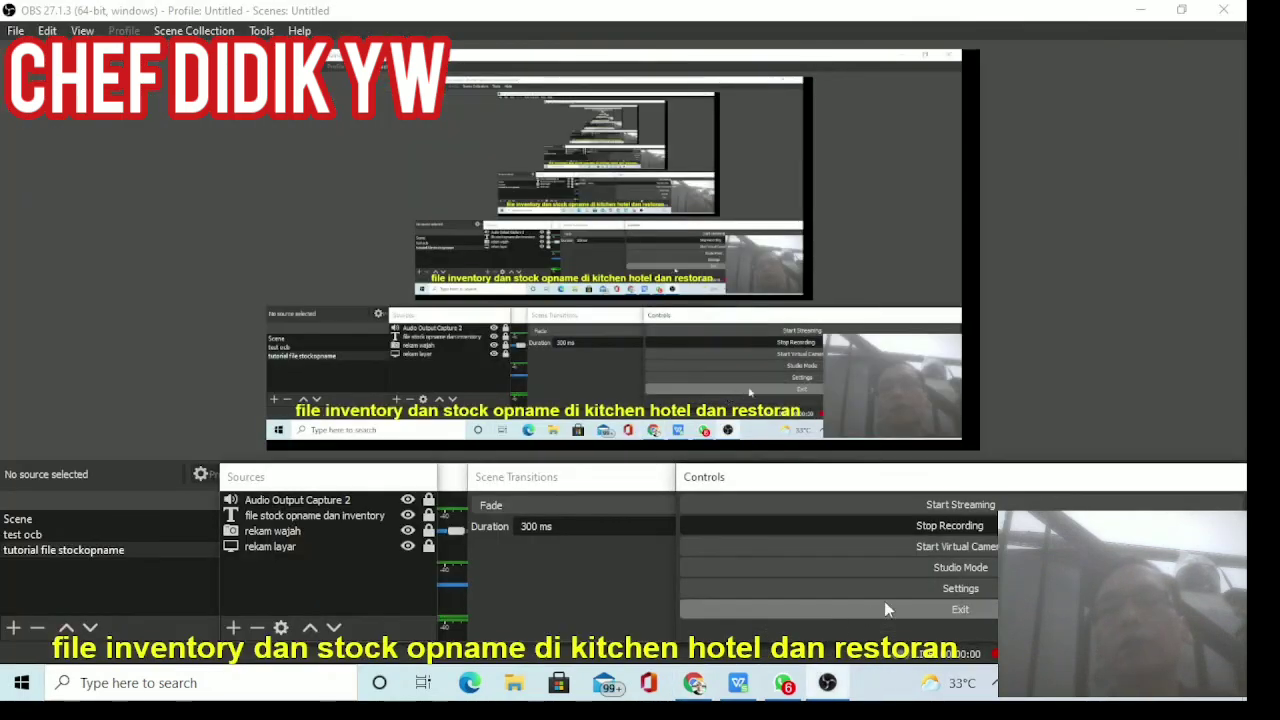